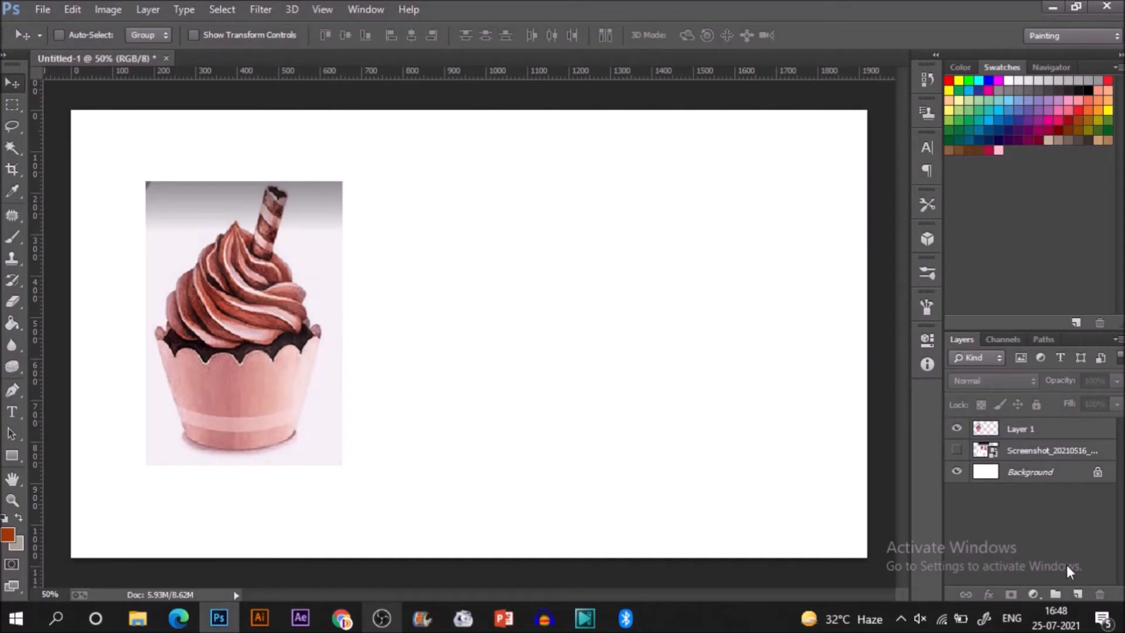
Add a new layer above the reference image and trace the frosting's outline with a size 10 brush.
click(1078, 594)
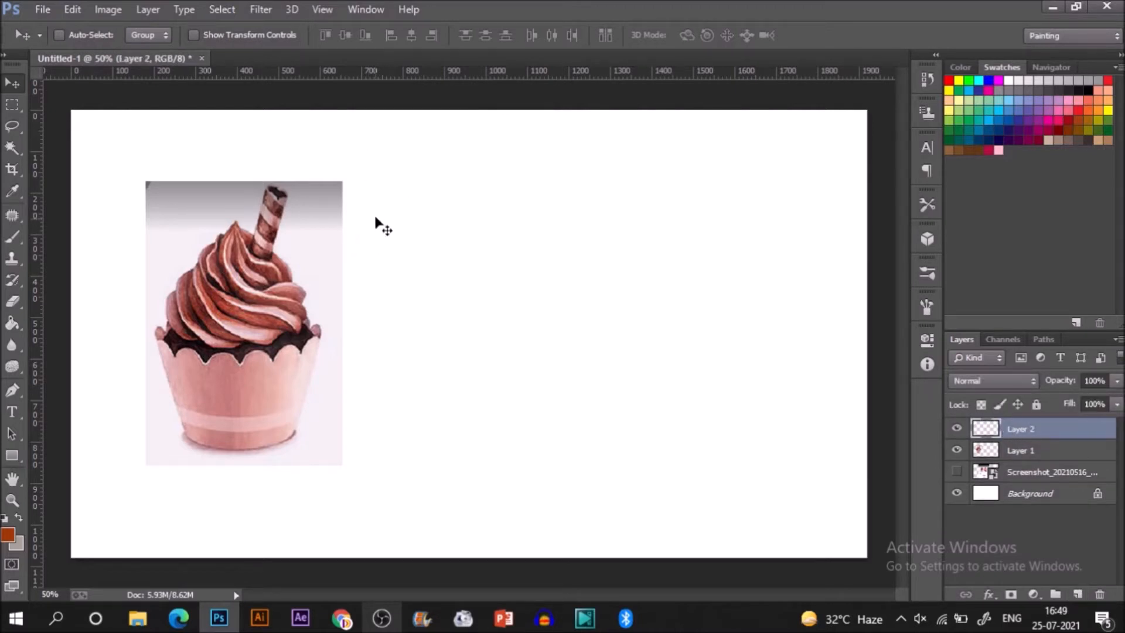
key(b)
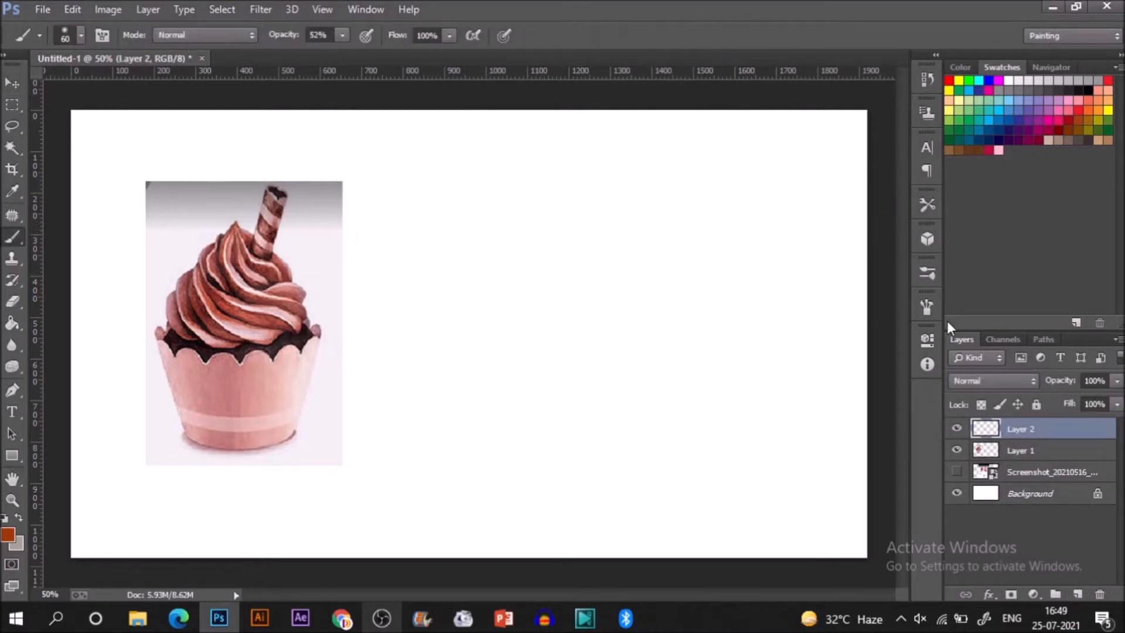
click(928, 277)
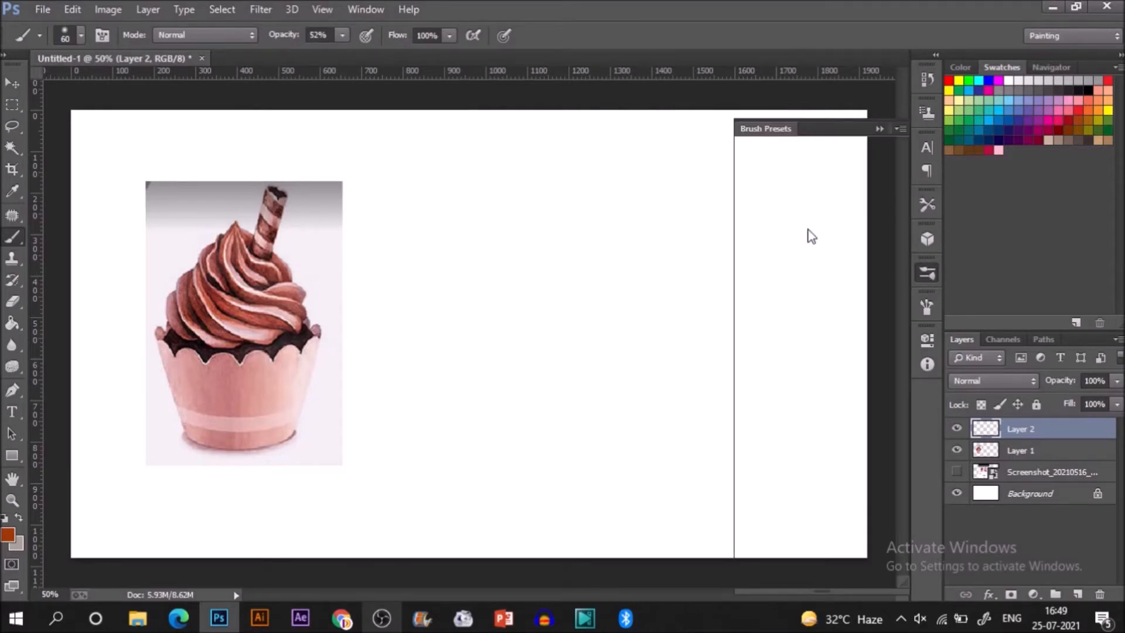
click(799, 268)
click(879, 129)
key(bracketleft)
key(bracketleft)
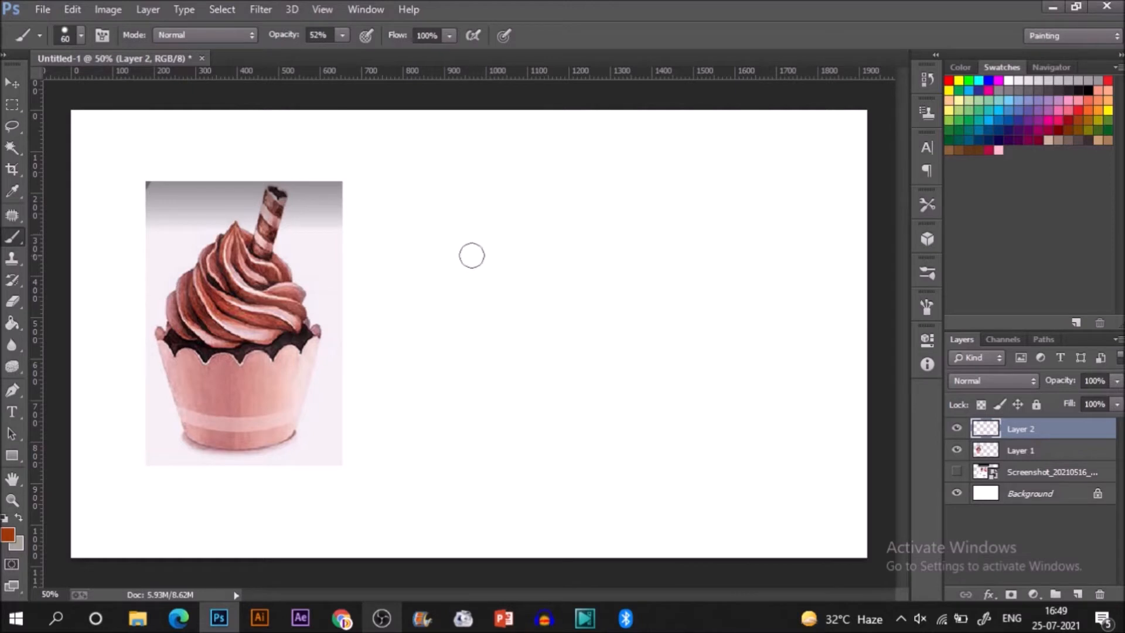
key(bracketleft)
key(bracketleft)
key(bracketleft)
drag(222, 233, 212, 244)
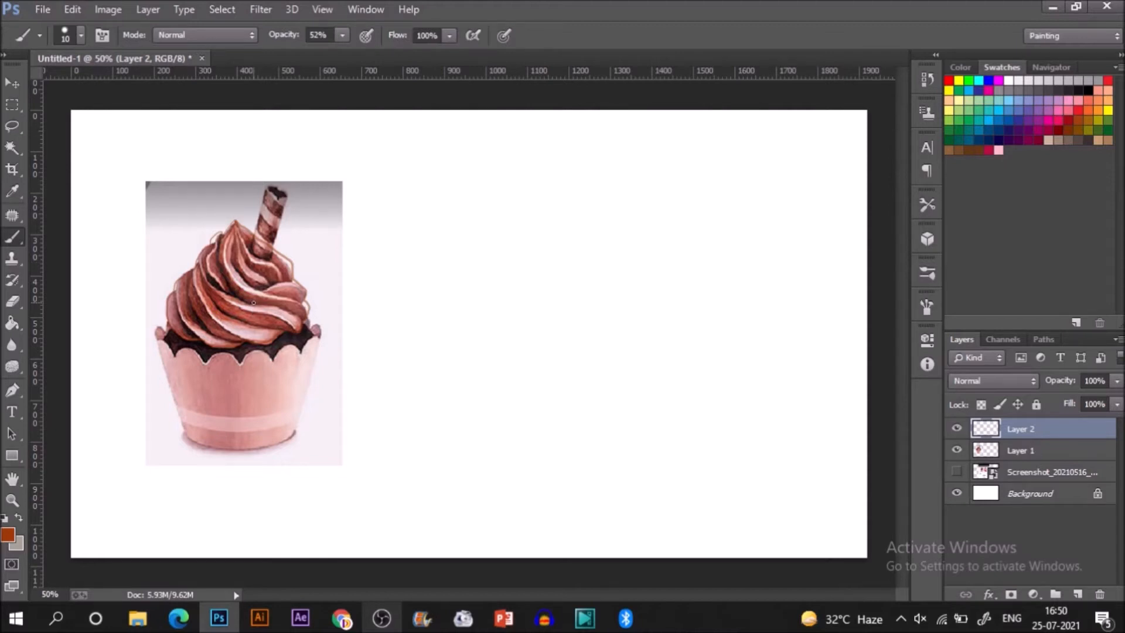
key(g)
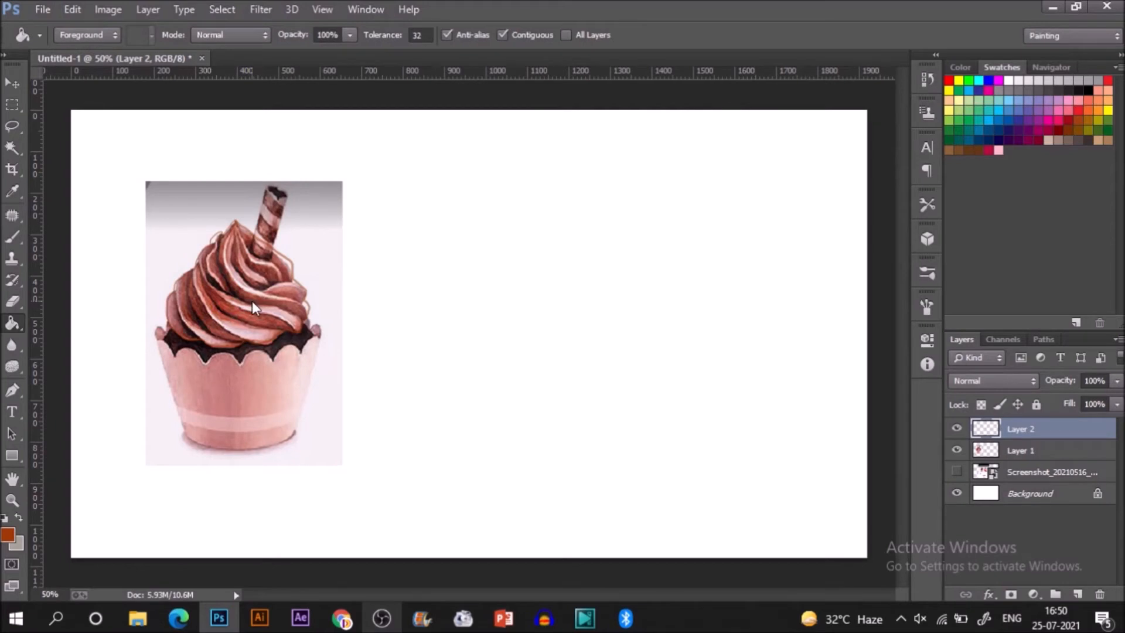
click(263, 308)
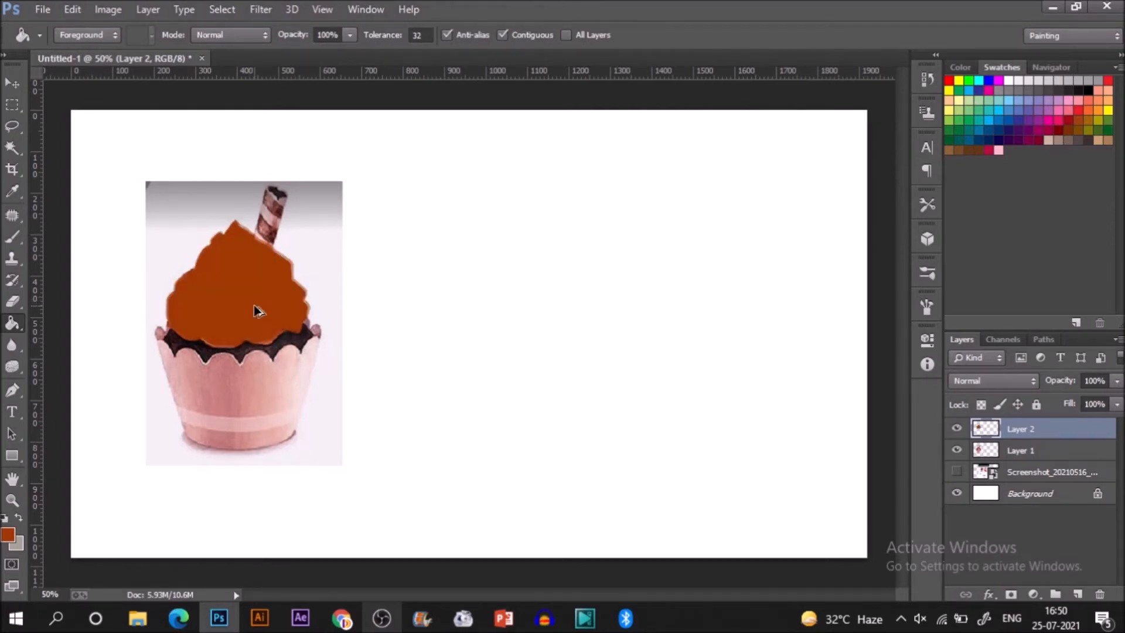
key(ctrl+z)
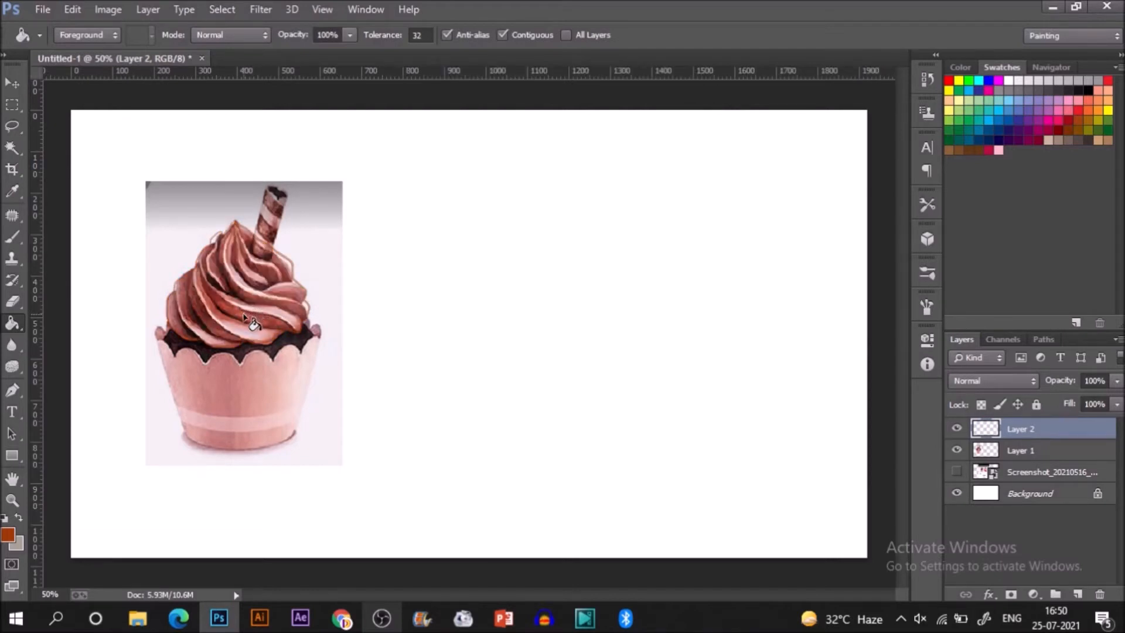
Sample a reddish brown from the reference frosting and fill the traced frosting outline with it.
key(i)
click(274, 263)
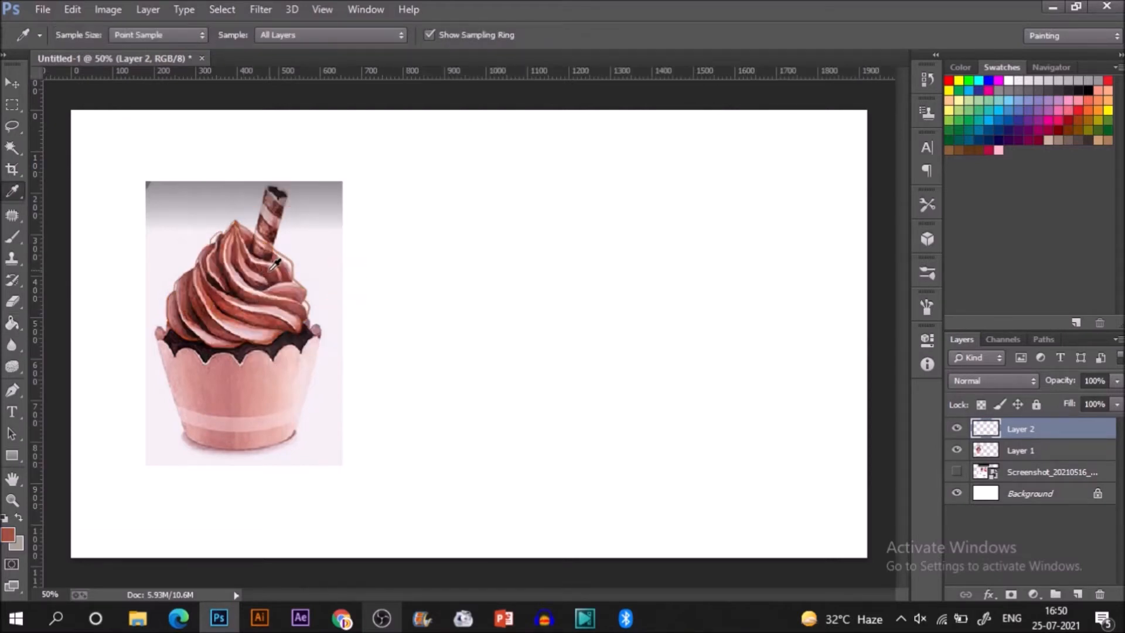
key(g)
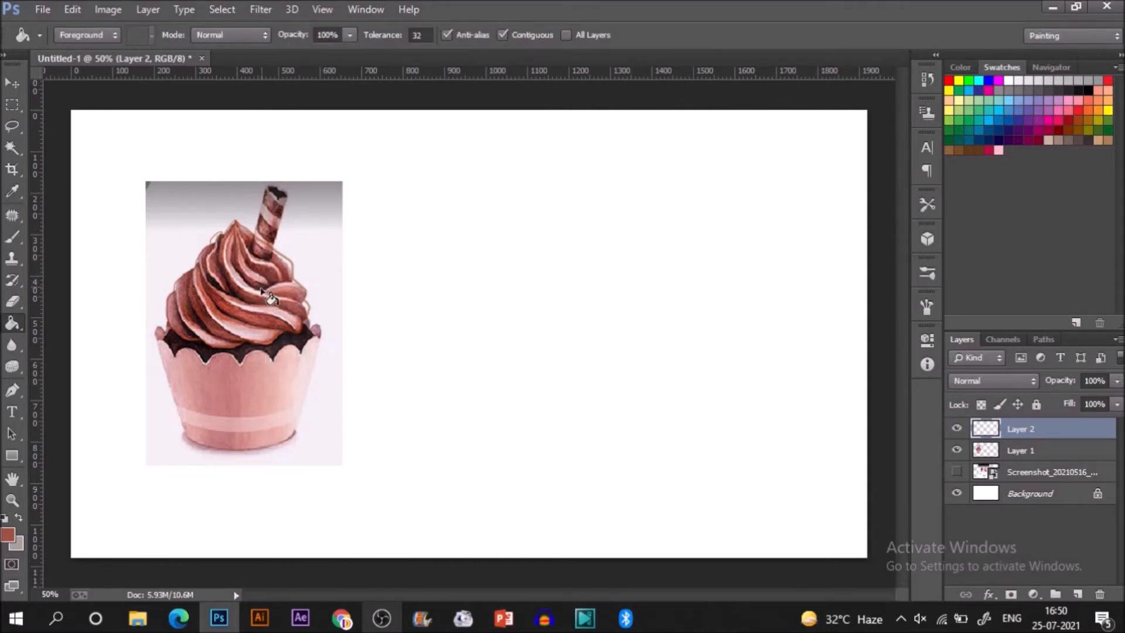
click(261, 291)
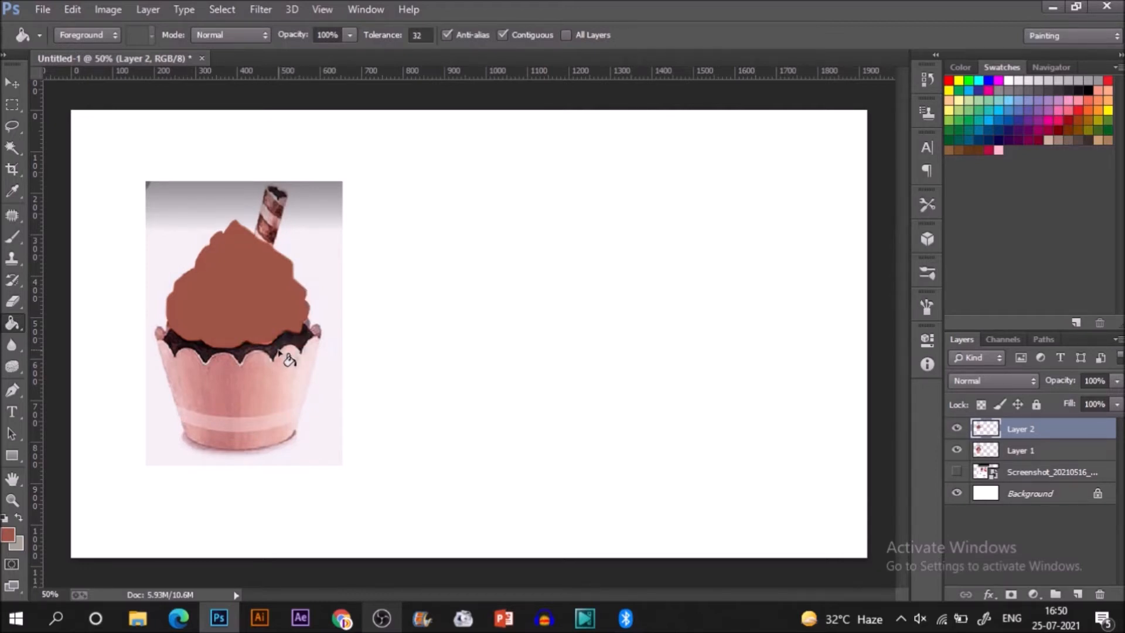
Sample the dark brown of the cake below the frosting for the brush and select Layer 1.
key(b)
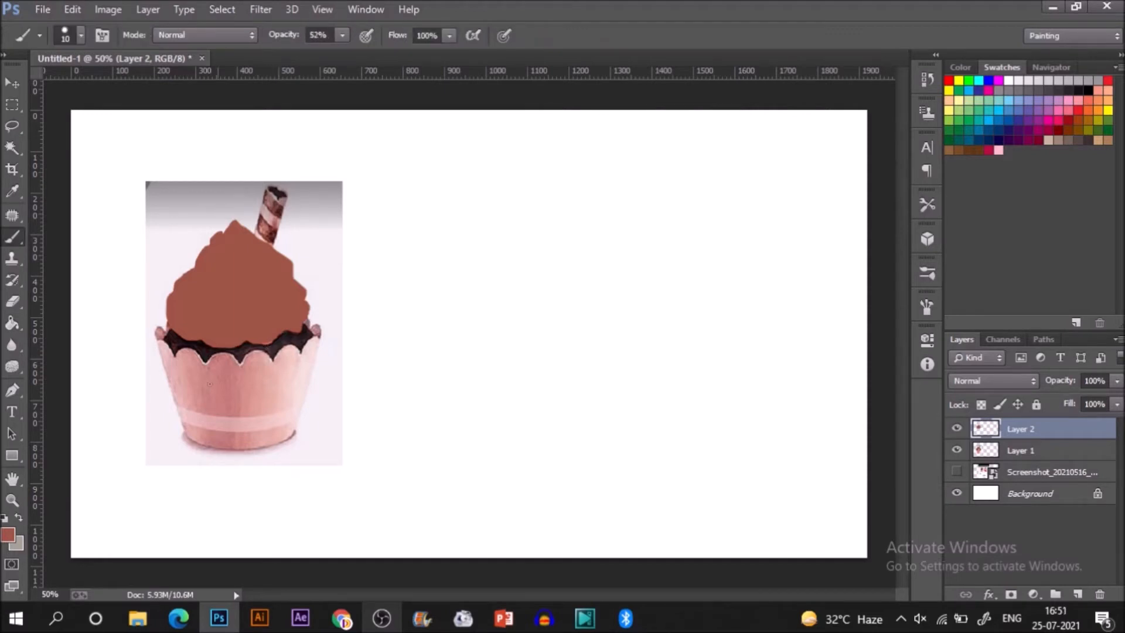
key(i)
click(174, 338)
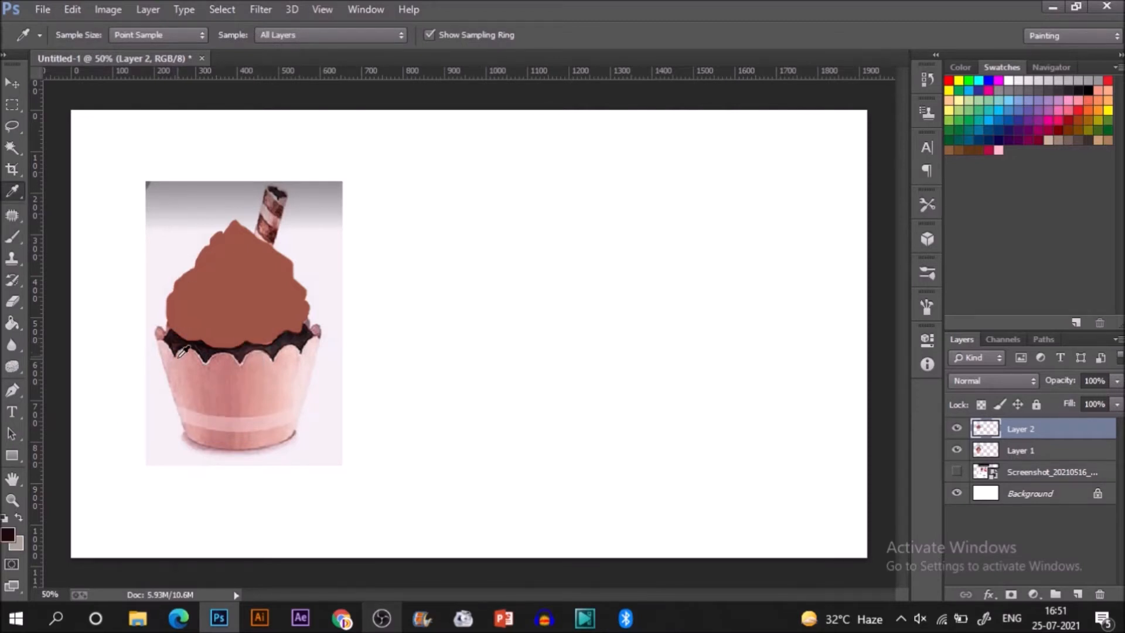
key(b)
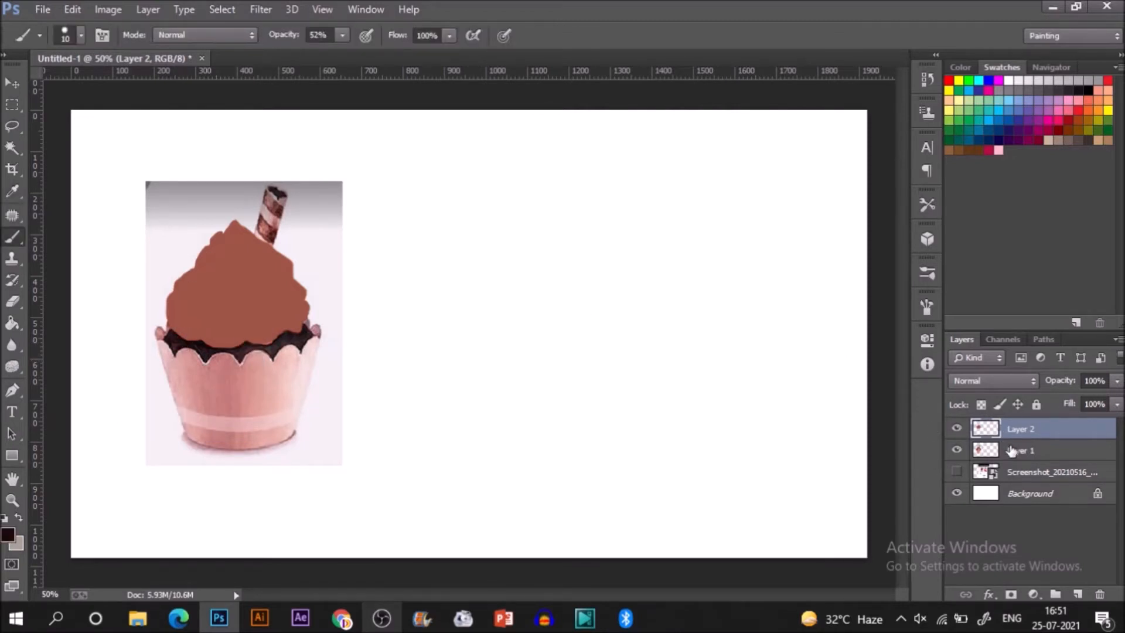
click(1011, 452)
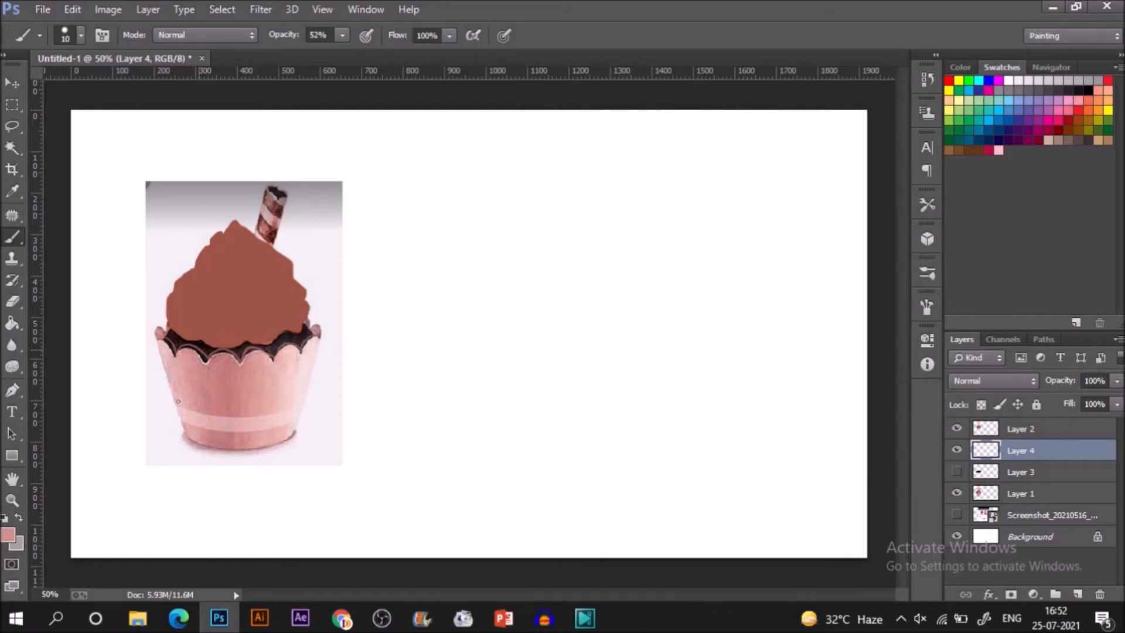
Trace the cupcake wrapper's outline on Layer 4, fill it with pink, and show Layer 3 again.
mouse_move(155, 343)
mouse_down()
mouse_move(156, 334)
mouse_move(157, 352)
mouse_move(159, 342)
mouse_up()
drag(191, 441, 190, 441)
click(956, 493)
click(957, 494)
key(g)
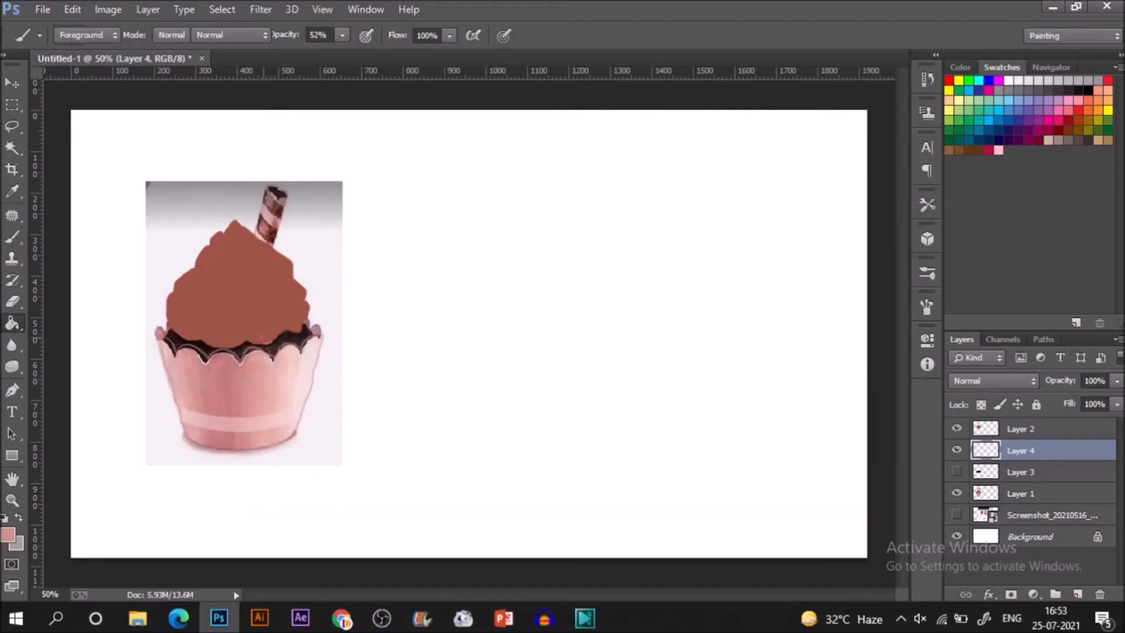
click(269, 386)
click(957, 473)
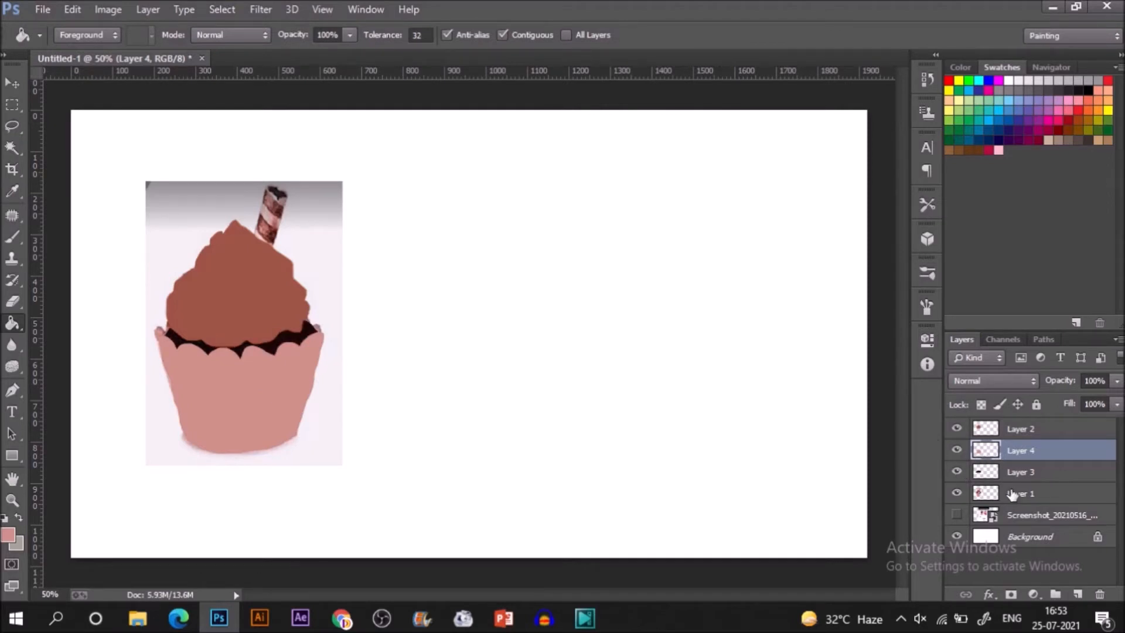
Add a new layer directly above Layer 1 and sample the dusky pink of the wrapper's back rim.
click(1030, 494)
click(1077, 594)
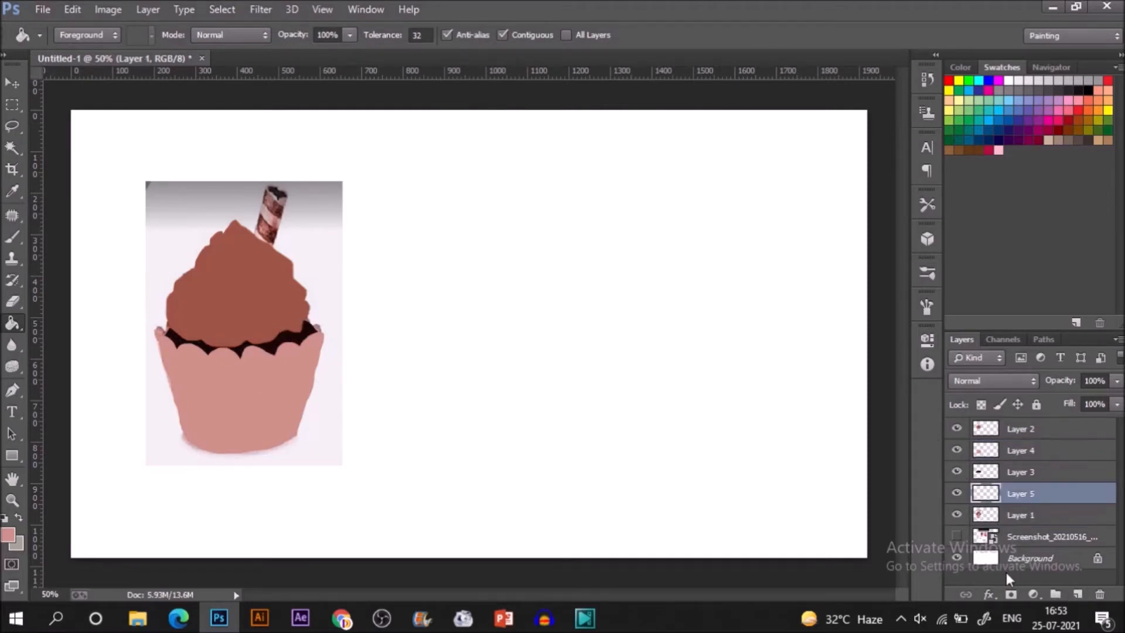
key(b)
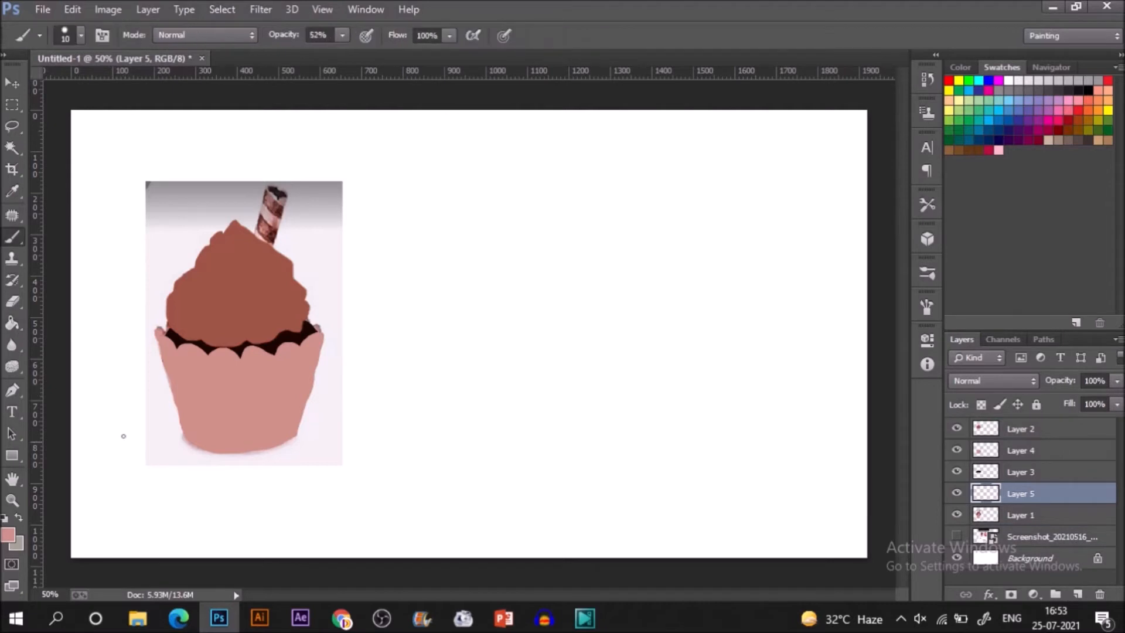
key(i)
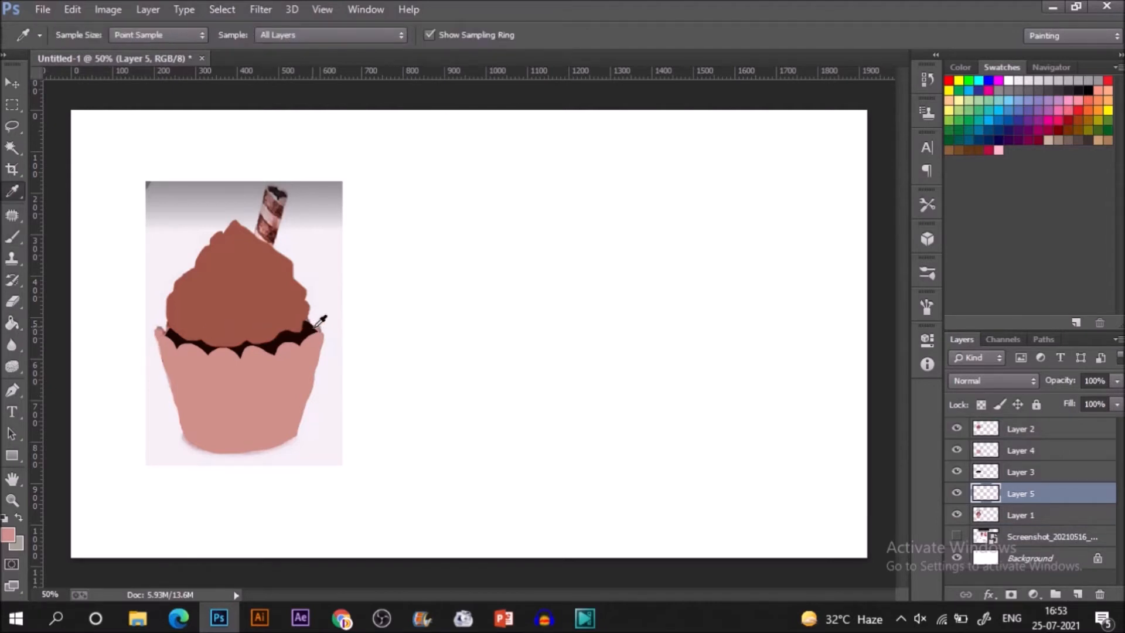
click(317, 329)
click(319, 327)
Outline the two back rim tips at both sides of the wrapper and fill them with the dusky pink.
key(b)
drag(158, 327, 167, 329)
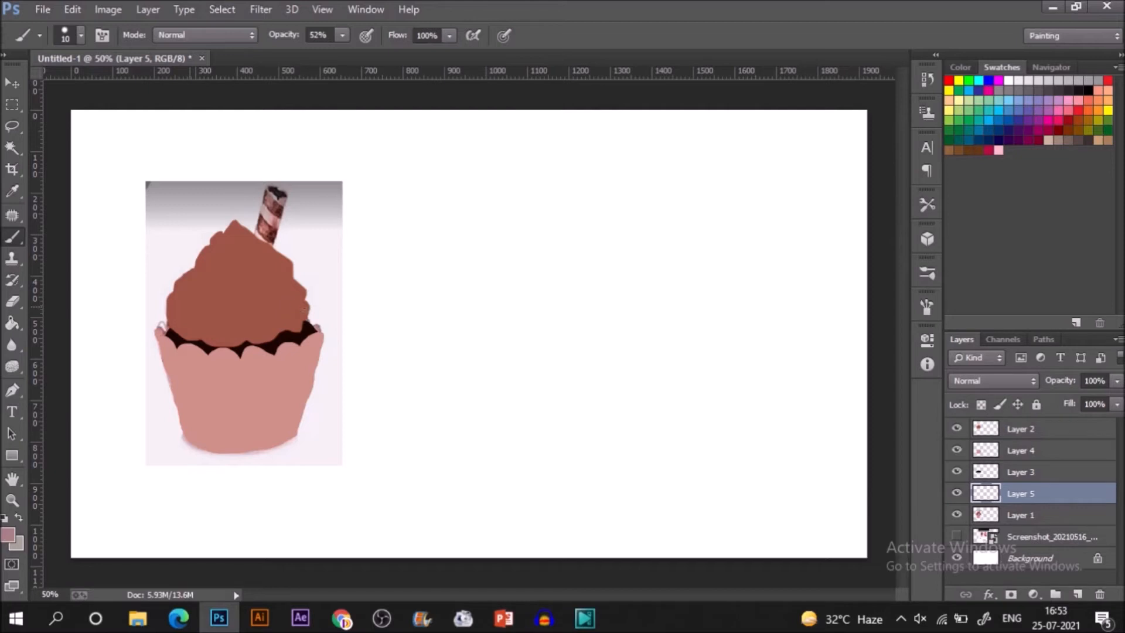
drag(310, 317, 324, 332)
key(g)
click(328, 337)
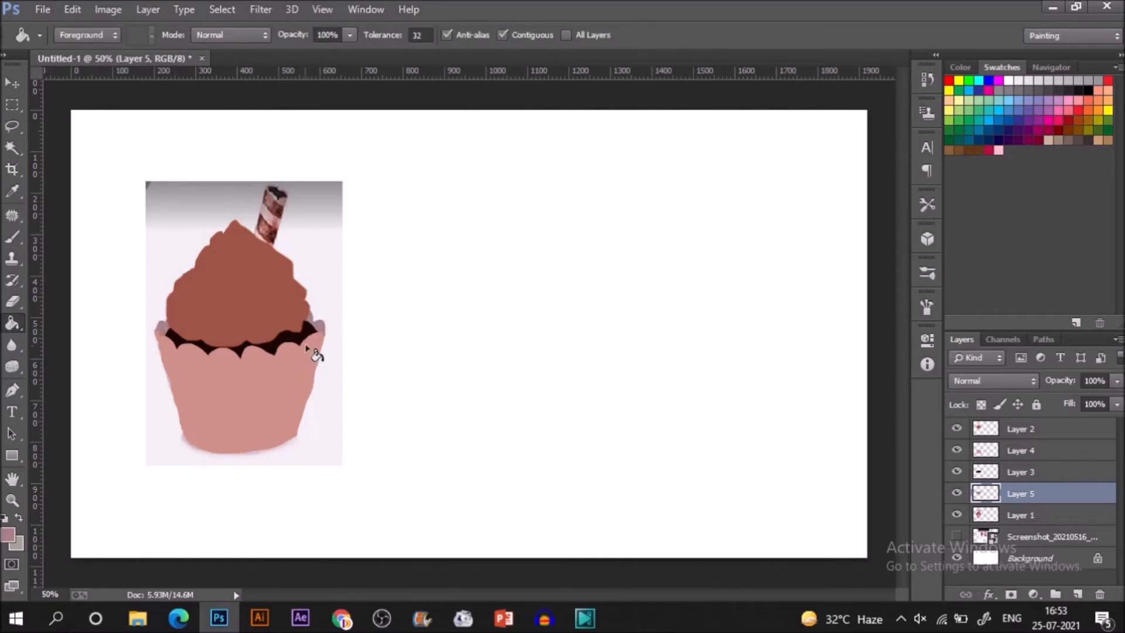
Hide Layers 2, 3 and 5 to expose the reference, and add a new layer above Layer 2.
key(b)
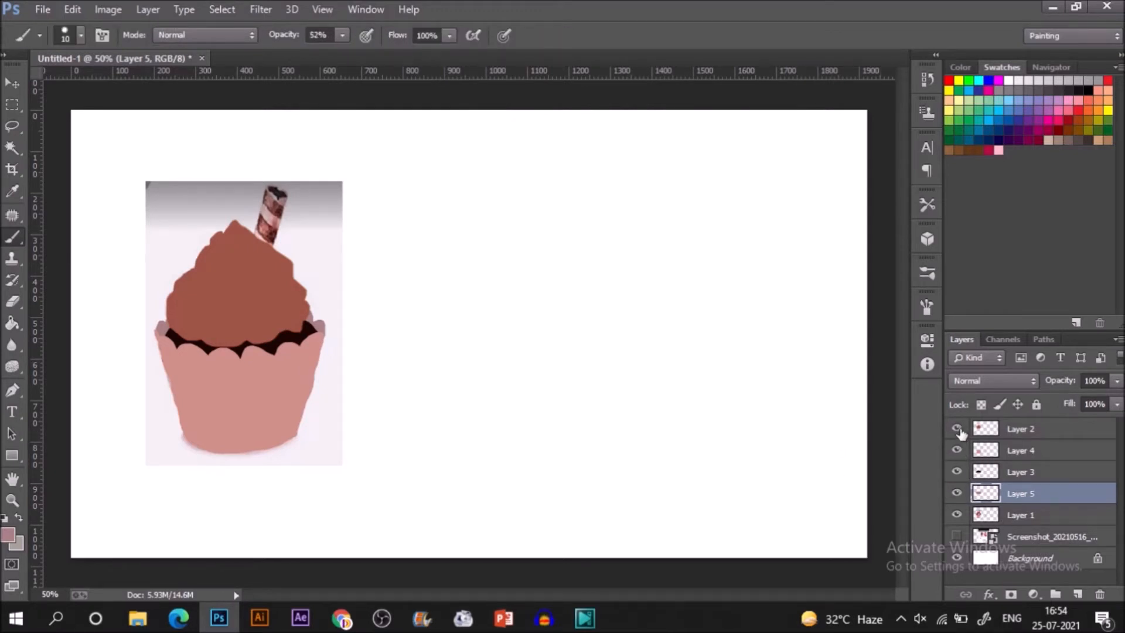
click(1017, 433)
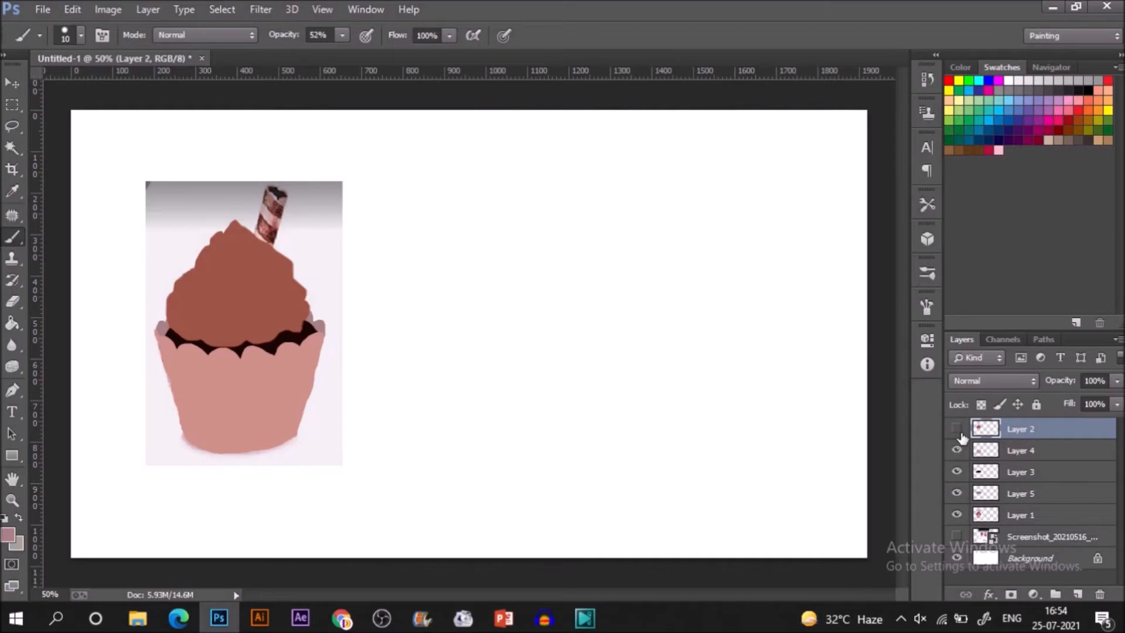
click(956, 429)
click(957, 494)
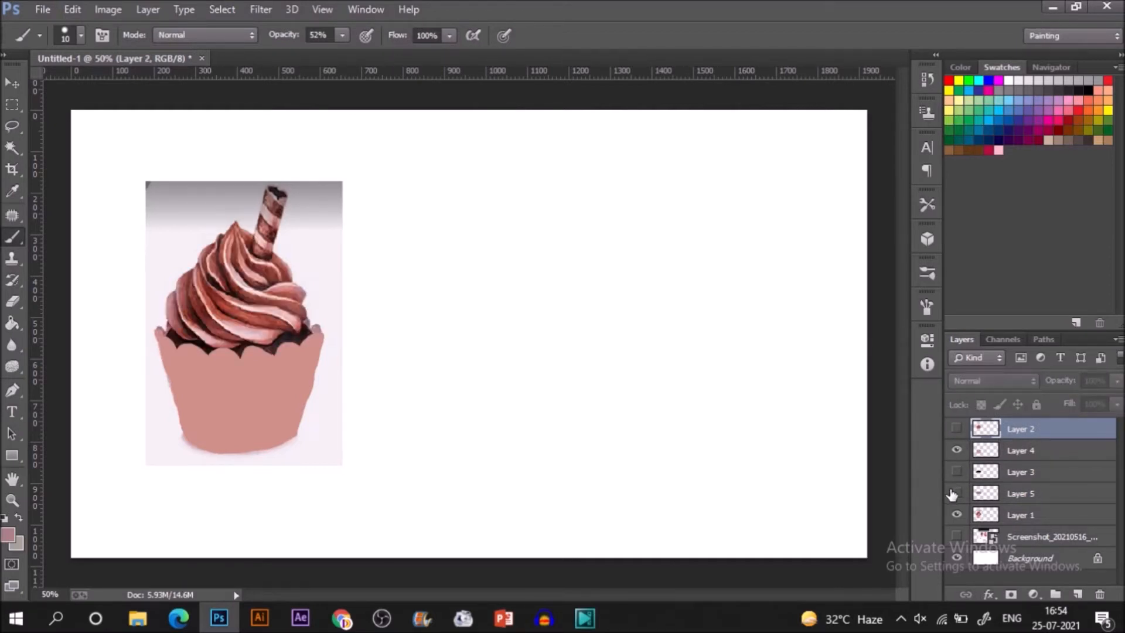
click(1077, 594)
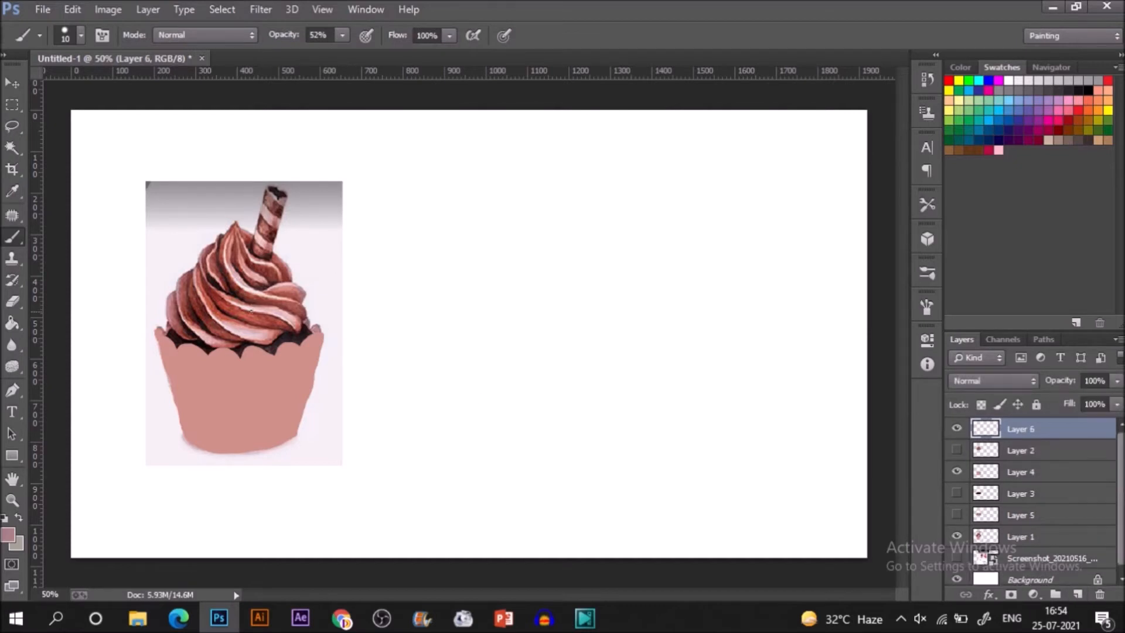
Sample the light greyish pink of the wafer stick, trace the stick's outline and fill it.
key(i)
click(268, 214)
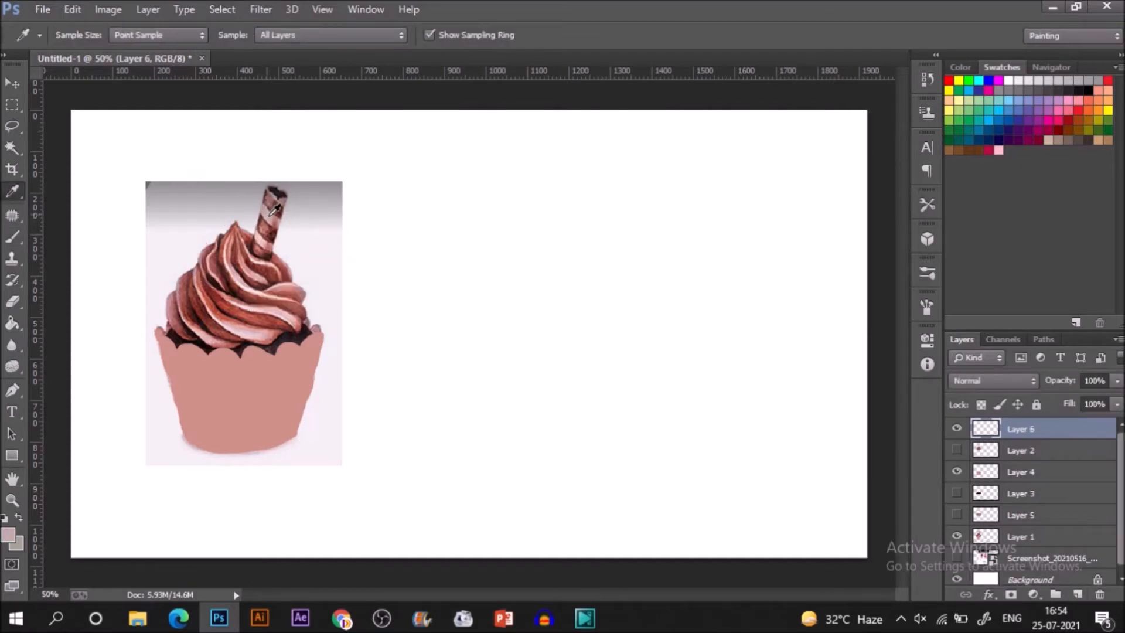
key(b)
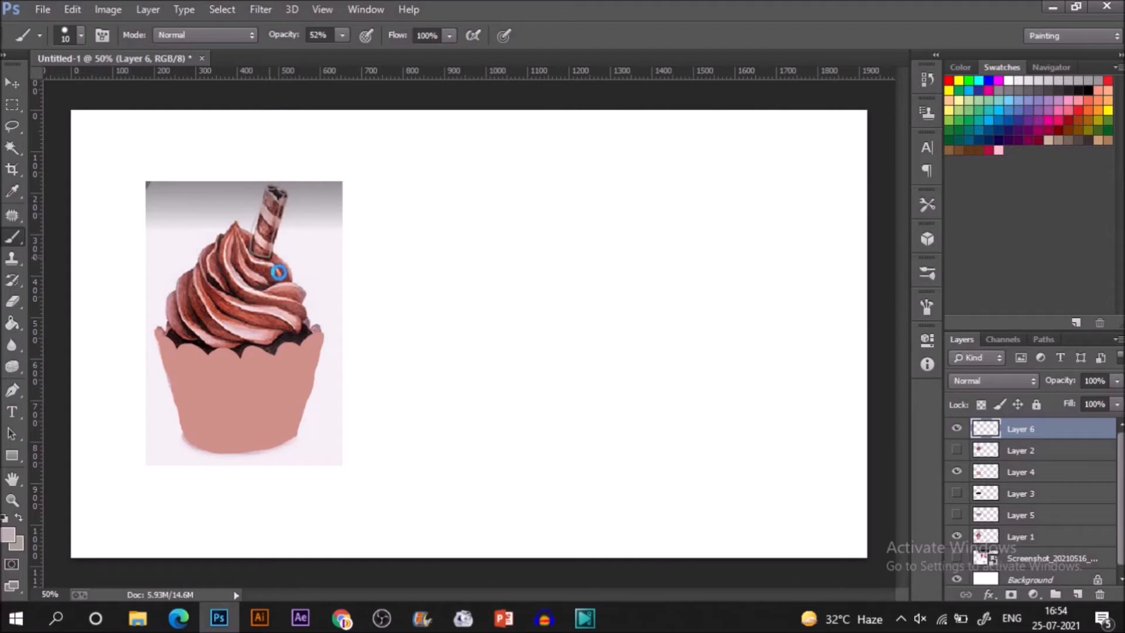
key(g)
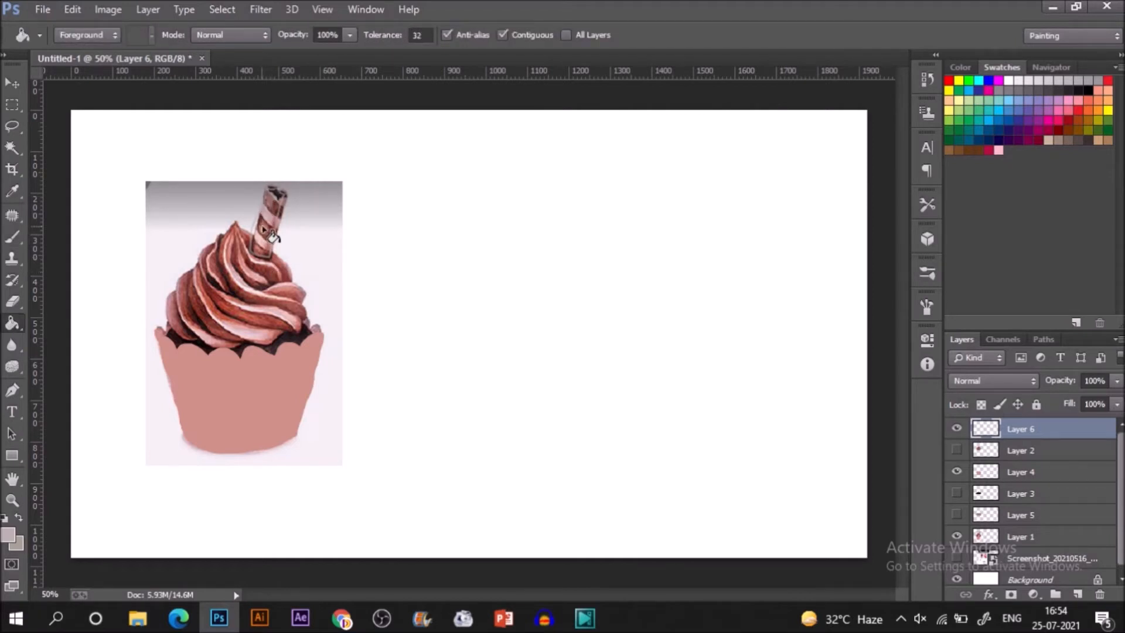
click(263, 240)
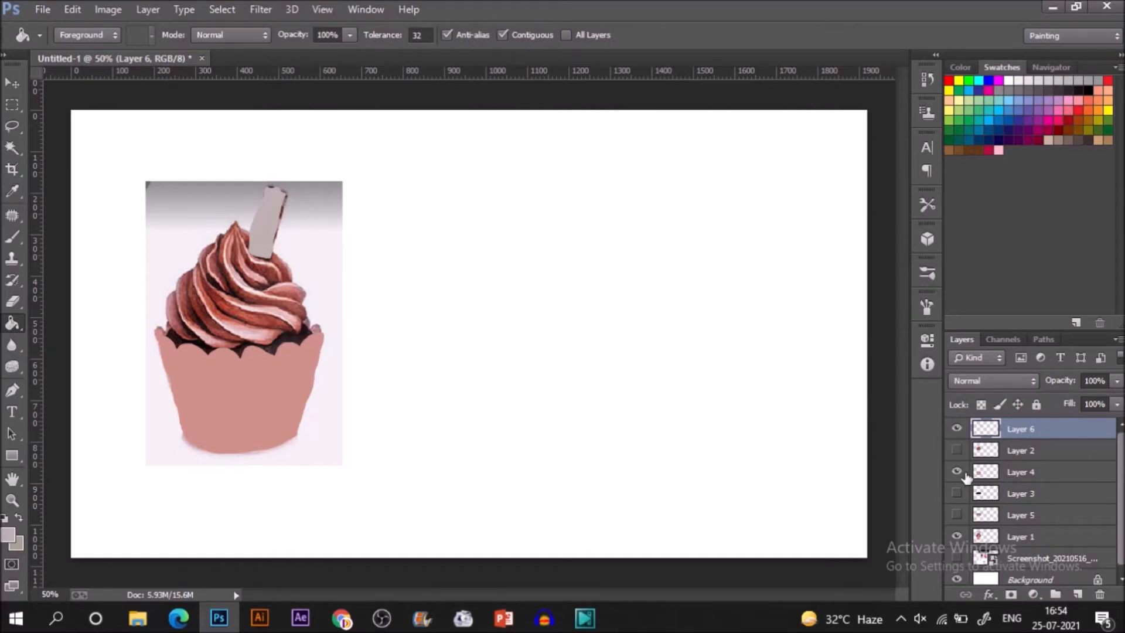
Show Layers 2, 3 and 5 again so all the painted shapes are displayed.
click(956, 450)
click(957, 451)
click(957, 451)
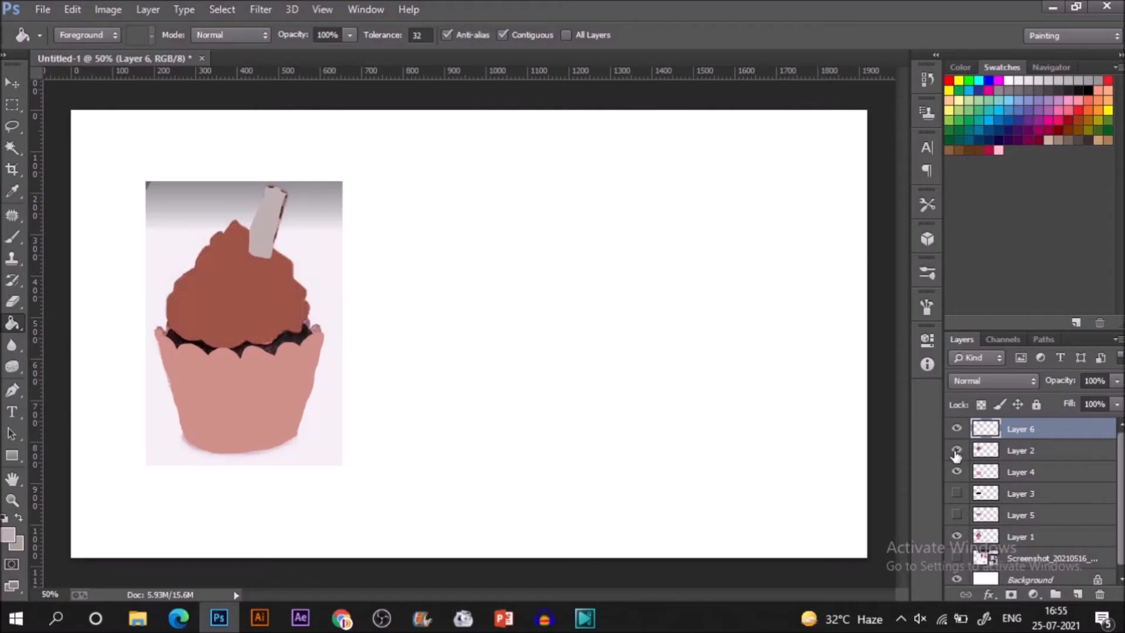
click(956, 450)
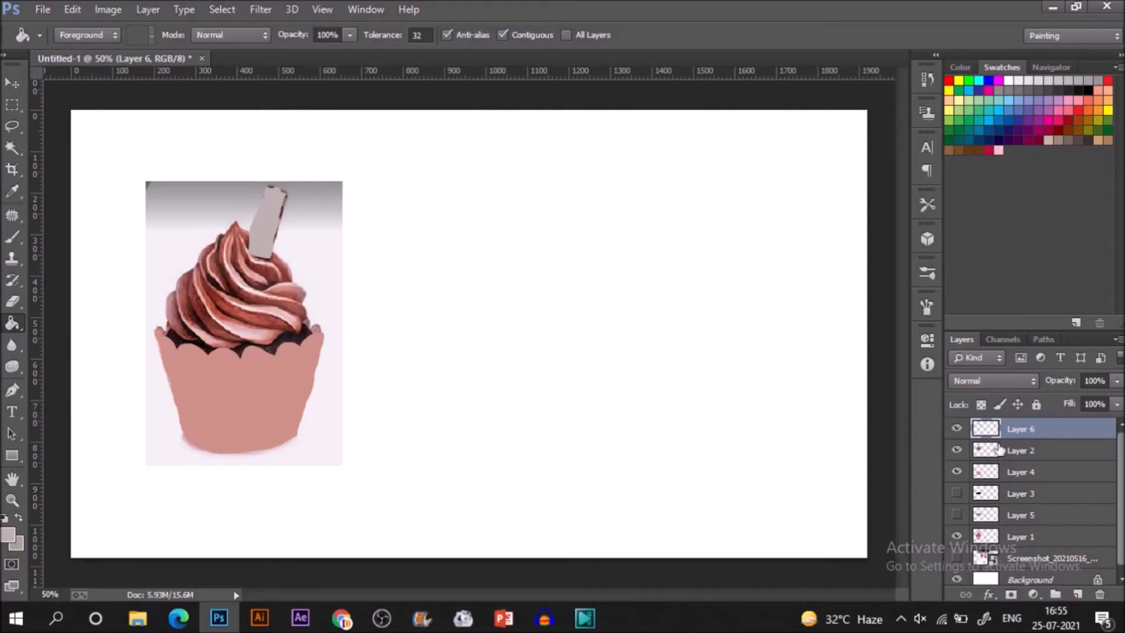
click(956, 493)
click(957, 515)
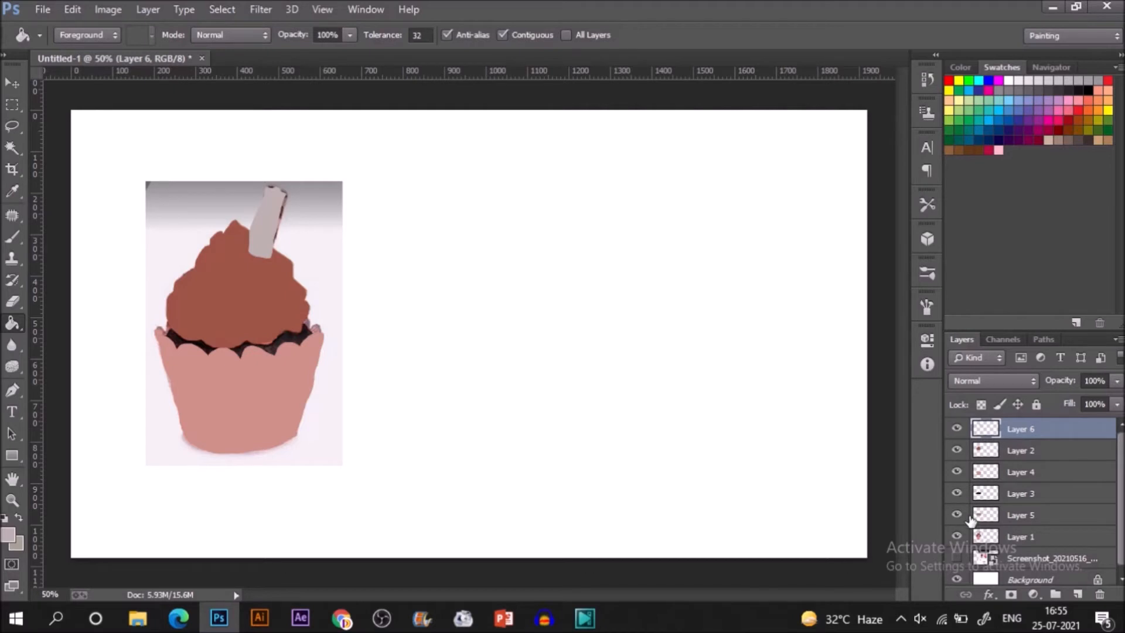
Select Layer 6 through Layer 5 together and move the painted cupcake to the blank canvas beside the reference.
shift+click(1031, 515)
key(v)
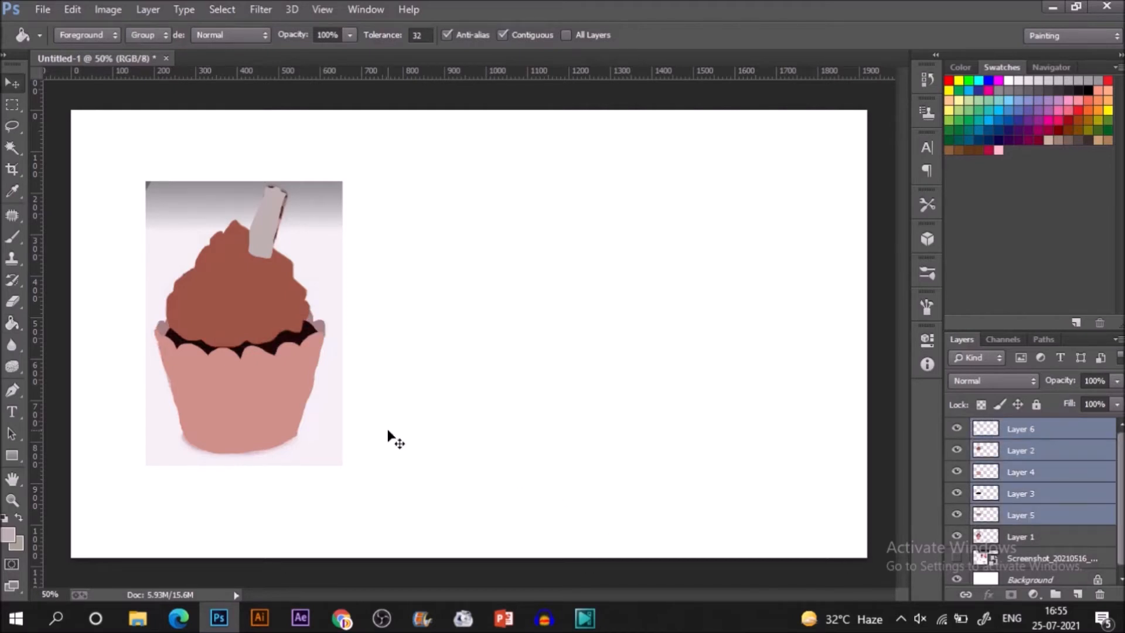
drag(289, 369, 619, 346)
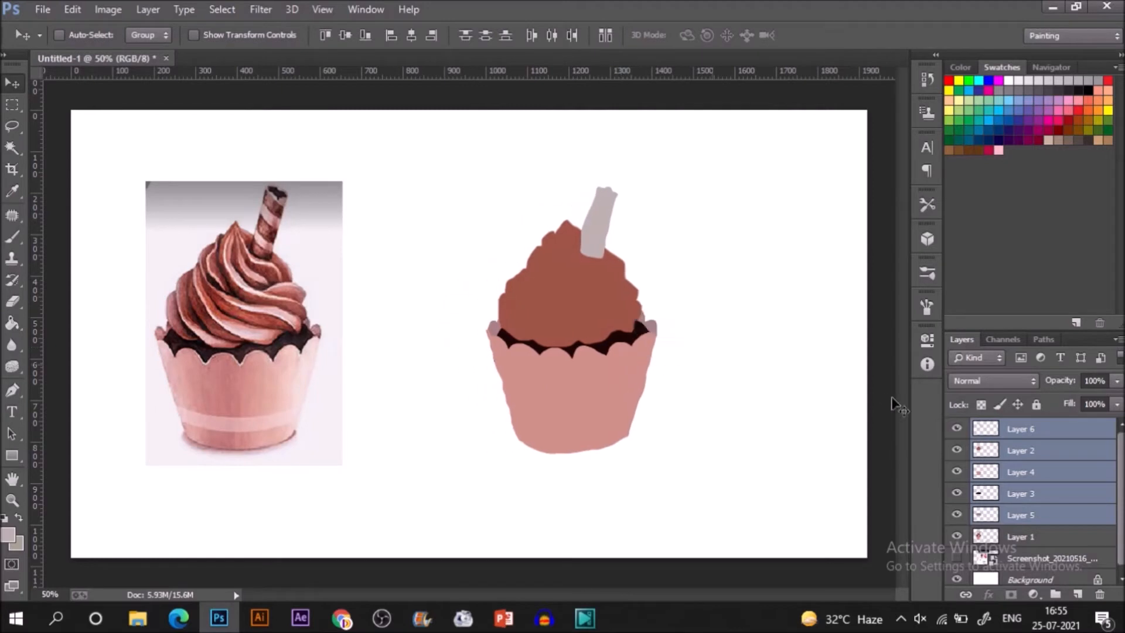
Add layer masks to Layer 6 and Layer 2, each shaped by the outline of the layer's own painted area.
click(1026, 432)
ctrl+click(985, 436)
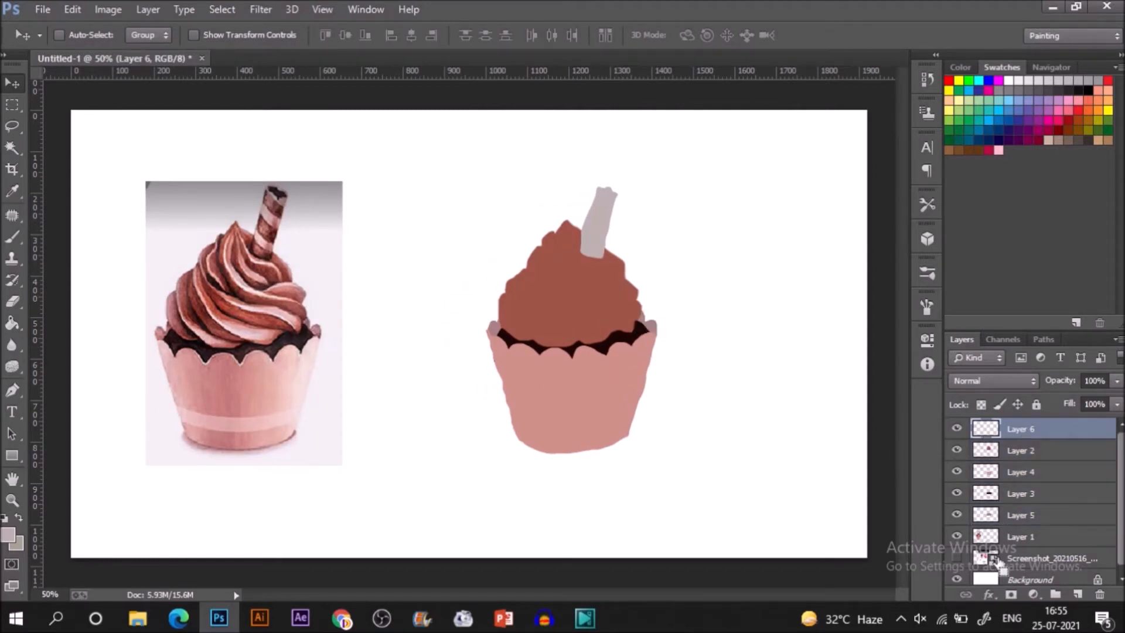
click(1010, 594)
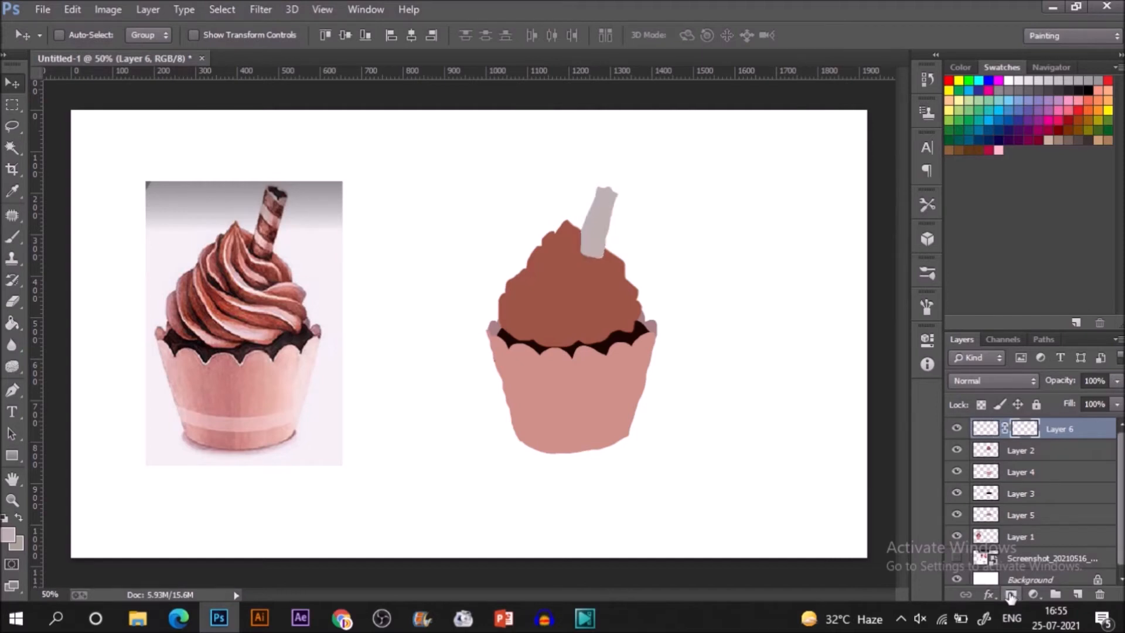
click(988, 460)
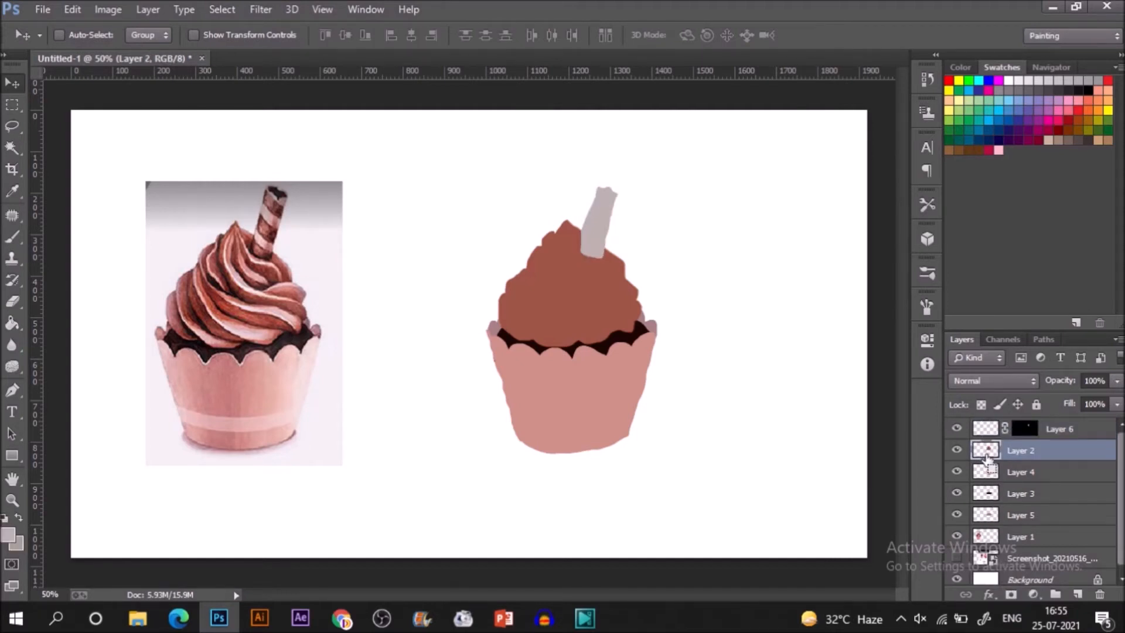
click(1011, 593)
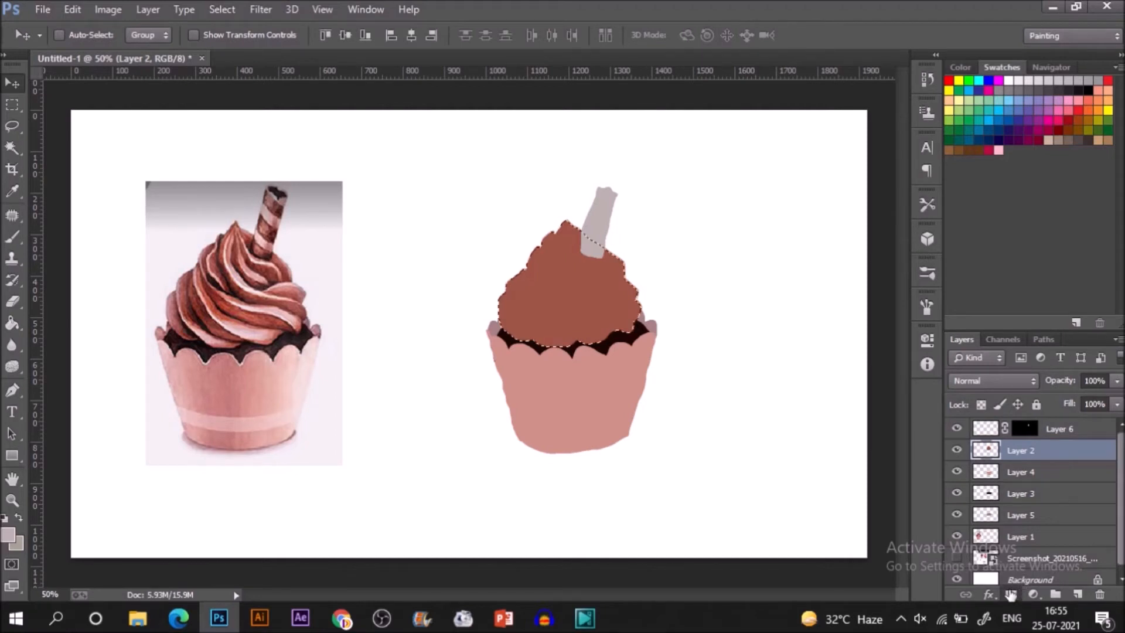
Mask Layers 4, 3 and 5 to the outlines of their own painted shapes.
click(985, 477)
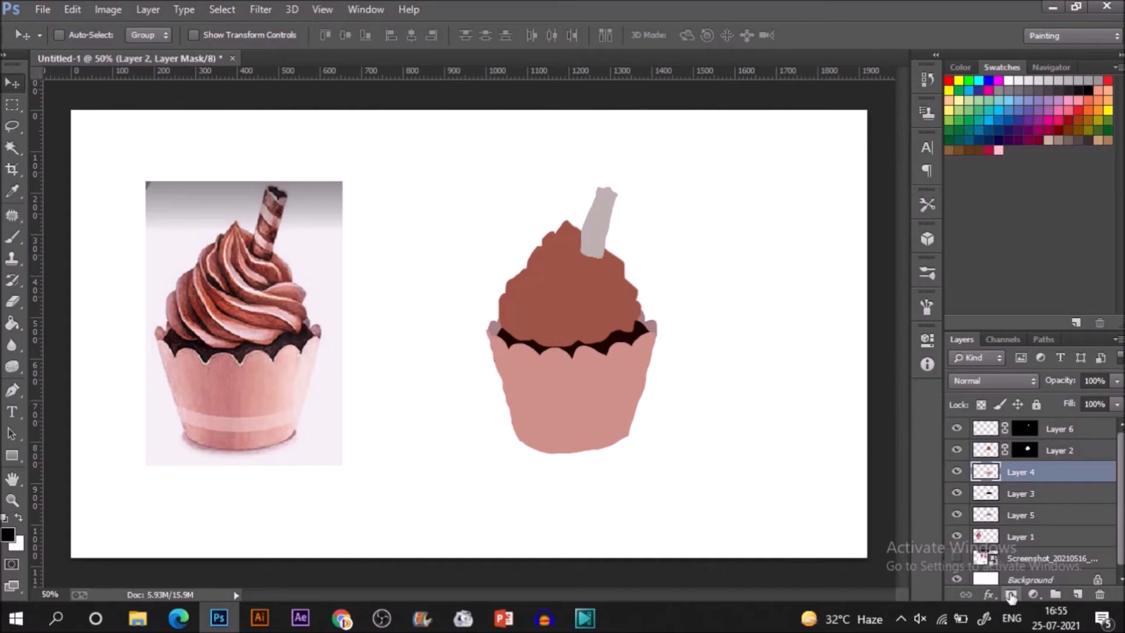
ctrl+click(986, 473)
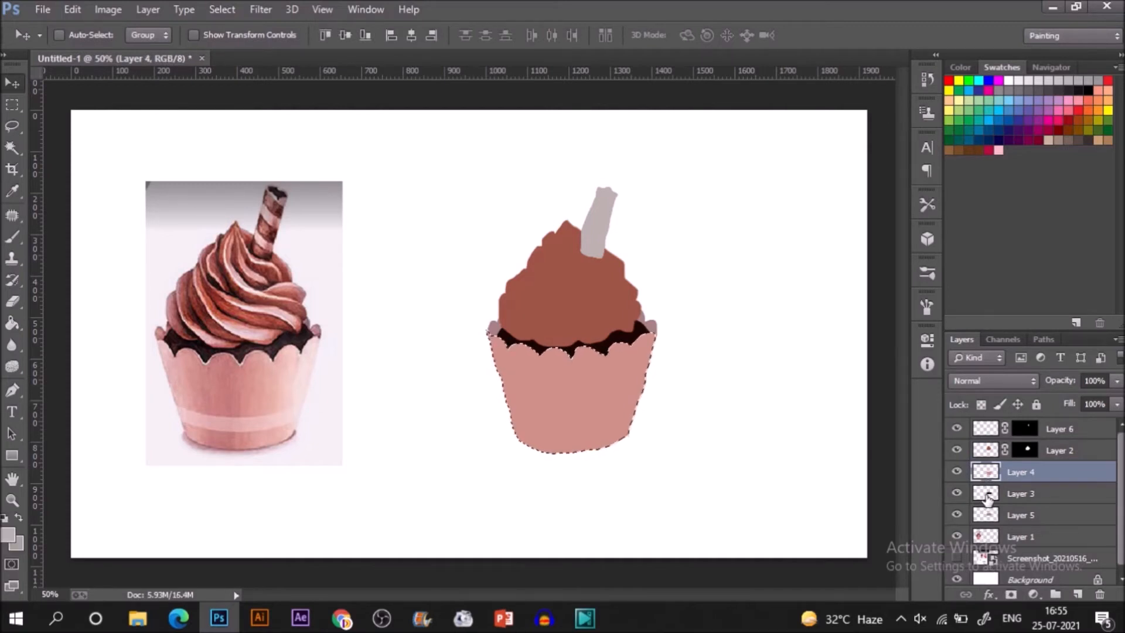
click(1010, 594)
click(988, 497)
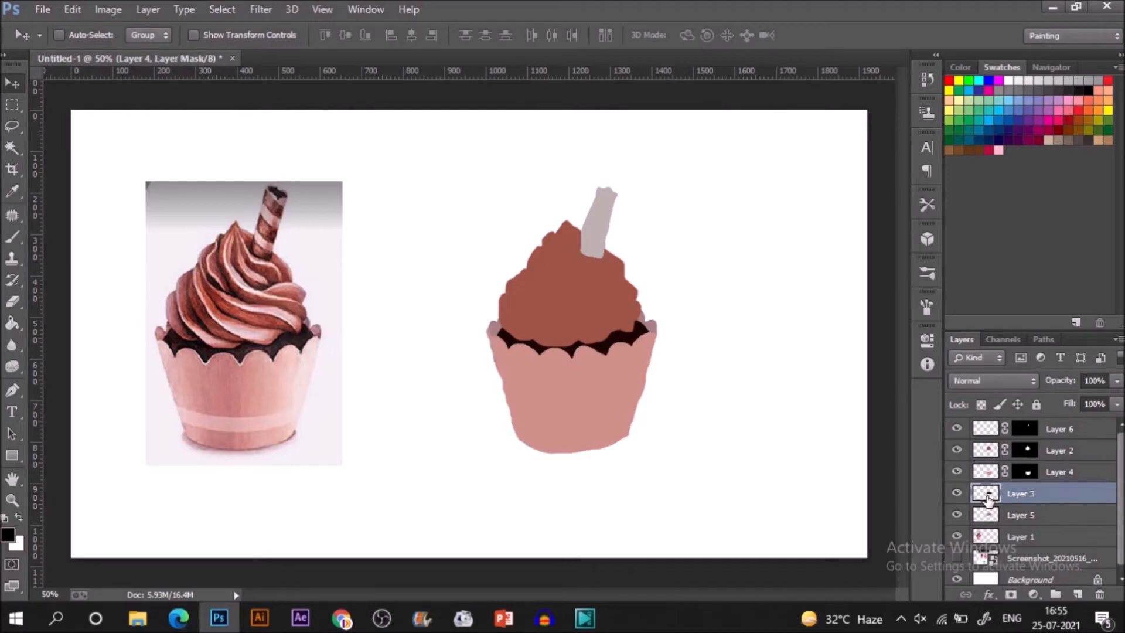
ctrl+click(989, 496)
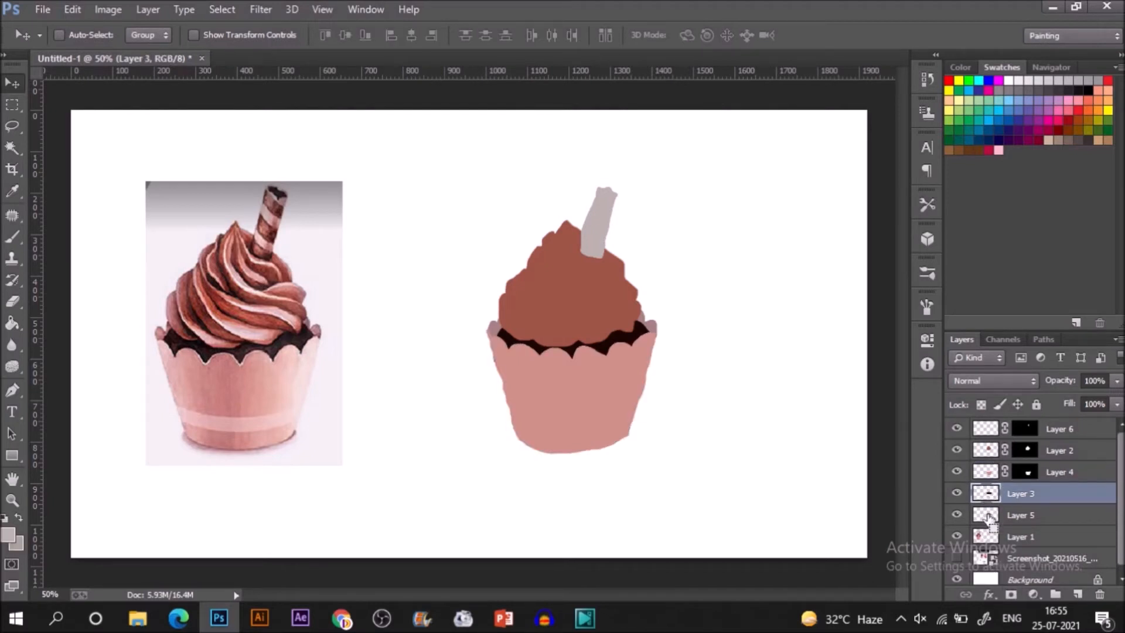
click(1008, 594)
click(990, 515)
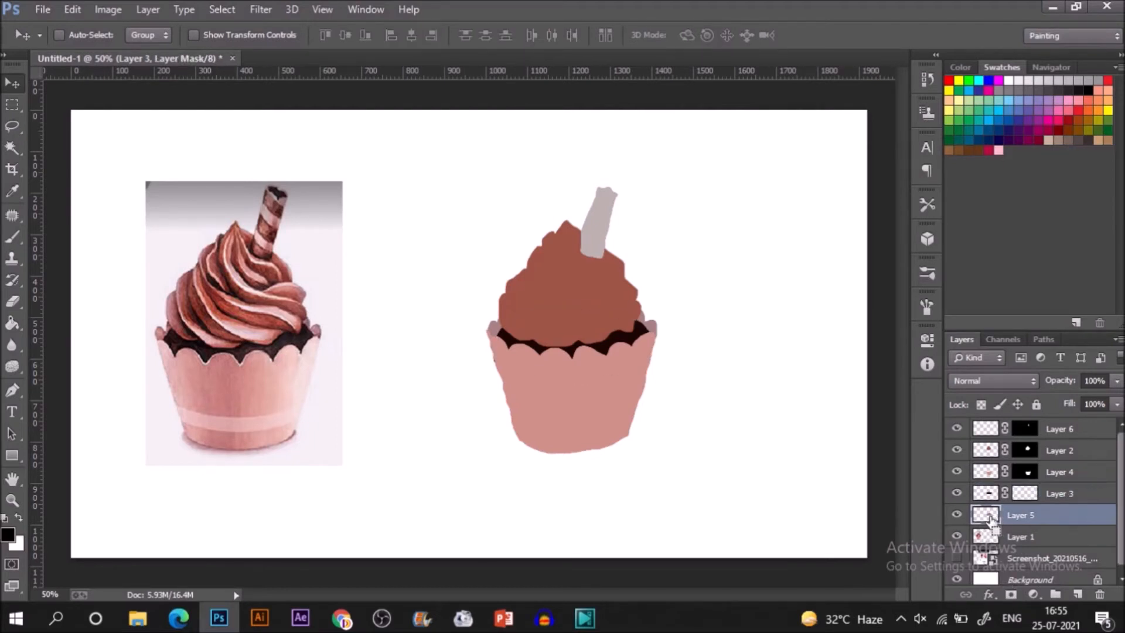
ctrl+click(990, 519)
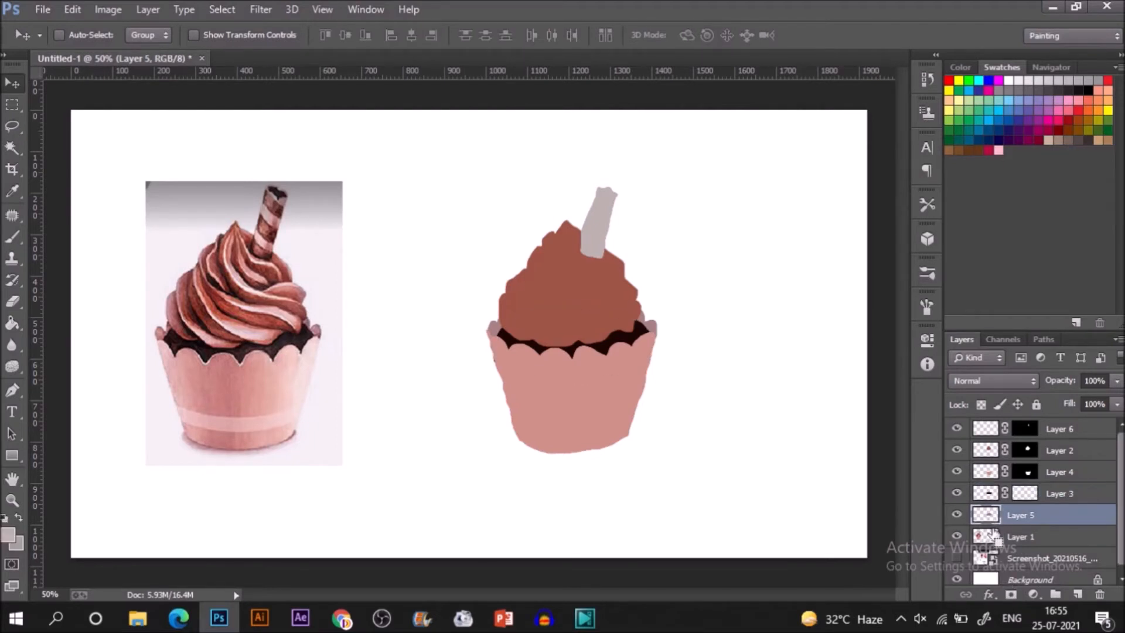
click(1012, 596)
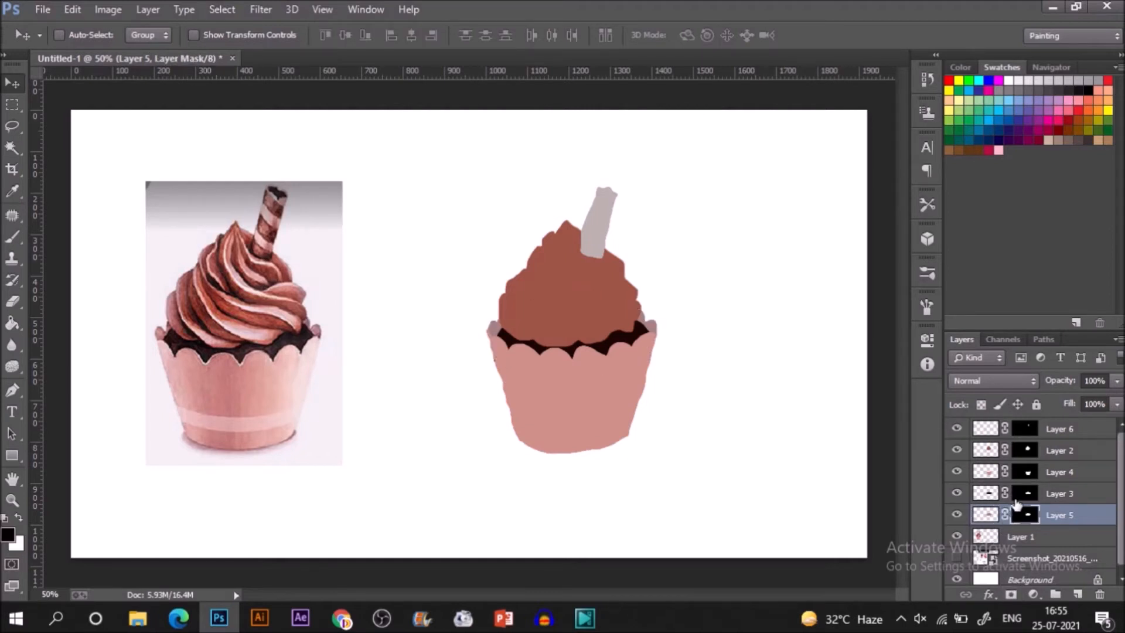
Make Layer 4's painted pixels active and sample the pale pink at the reference wrapper's right side for the brush.
click(984, 450)
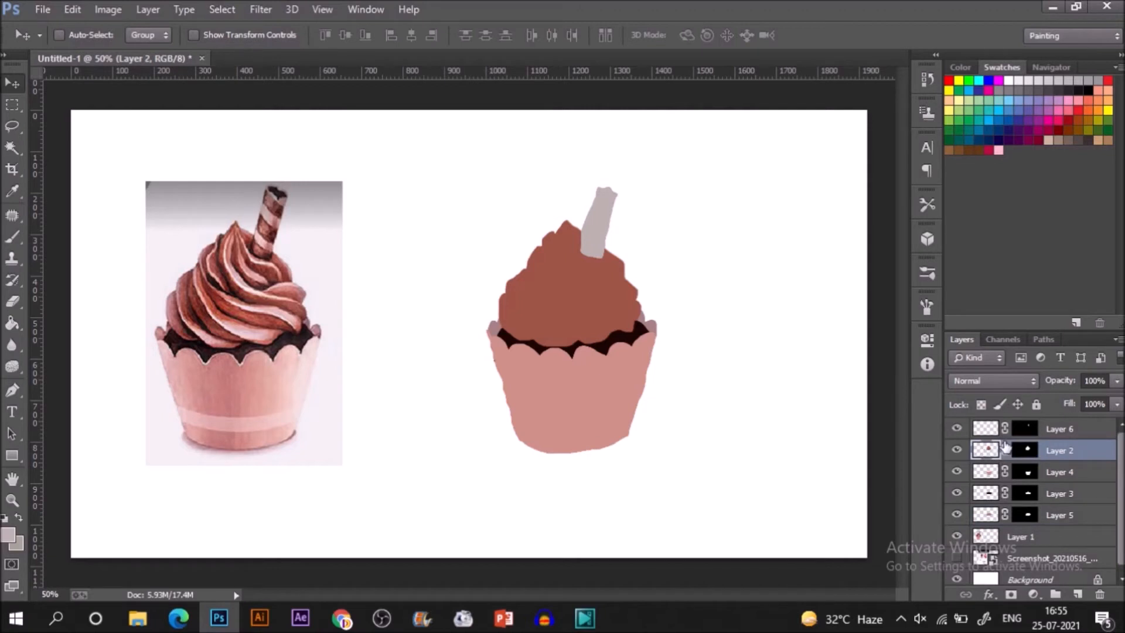
click(1037, 474)
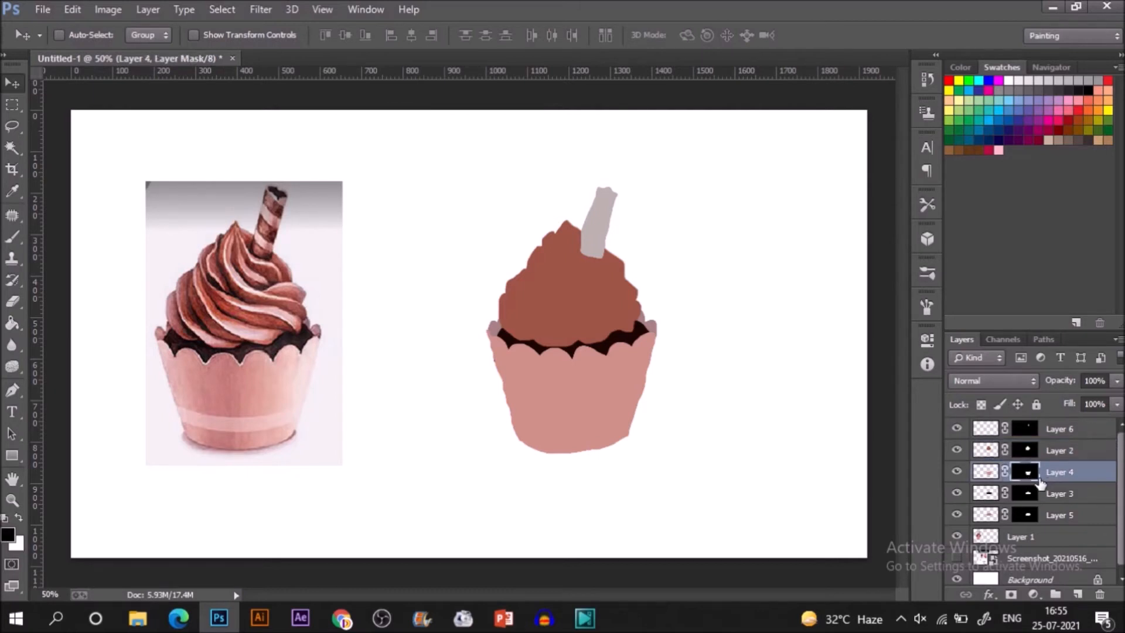
click(983, 474)
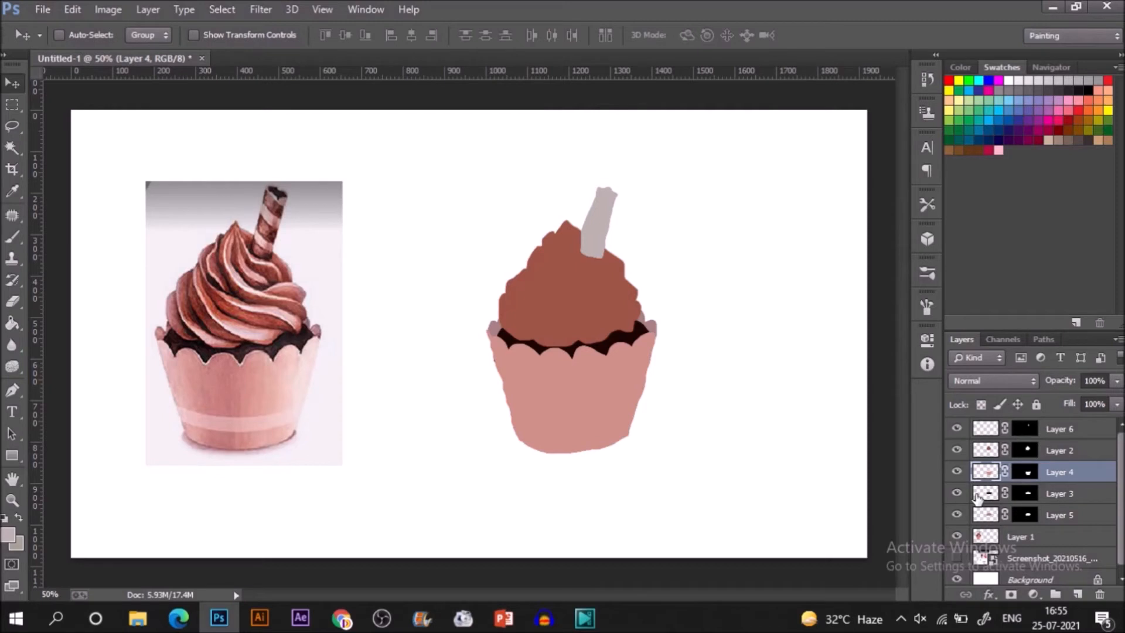
key(i)
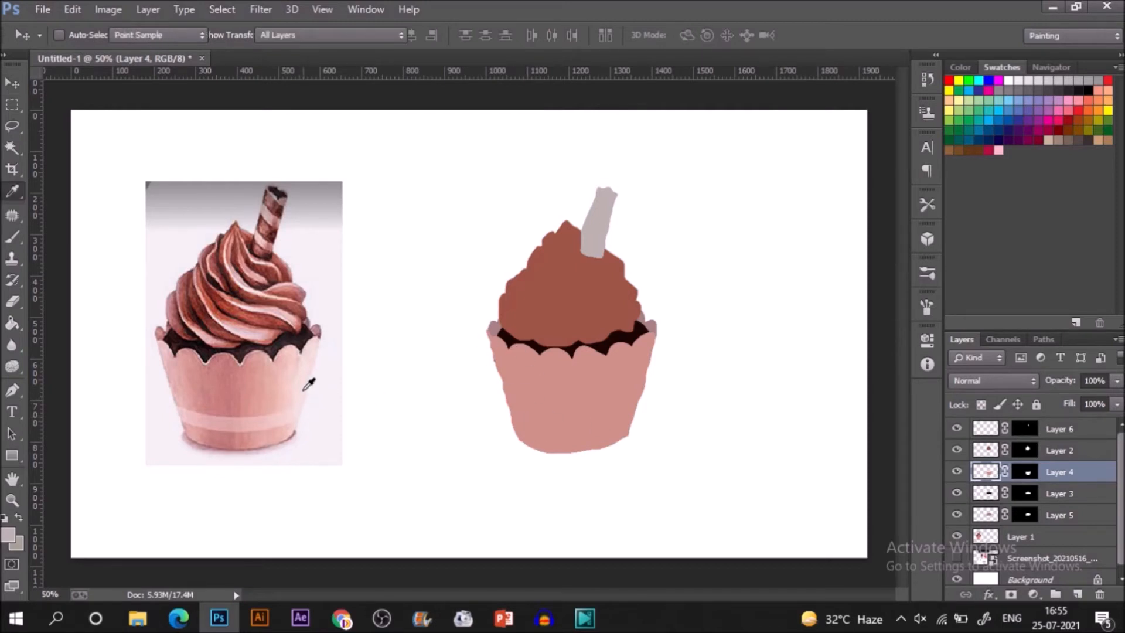
click(302, 375)
key(b)
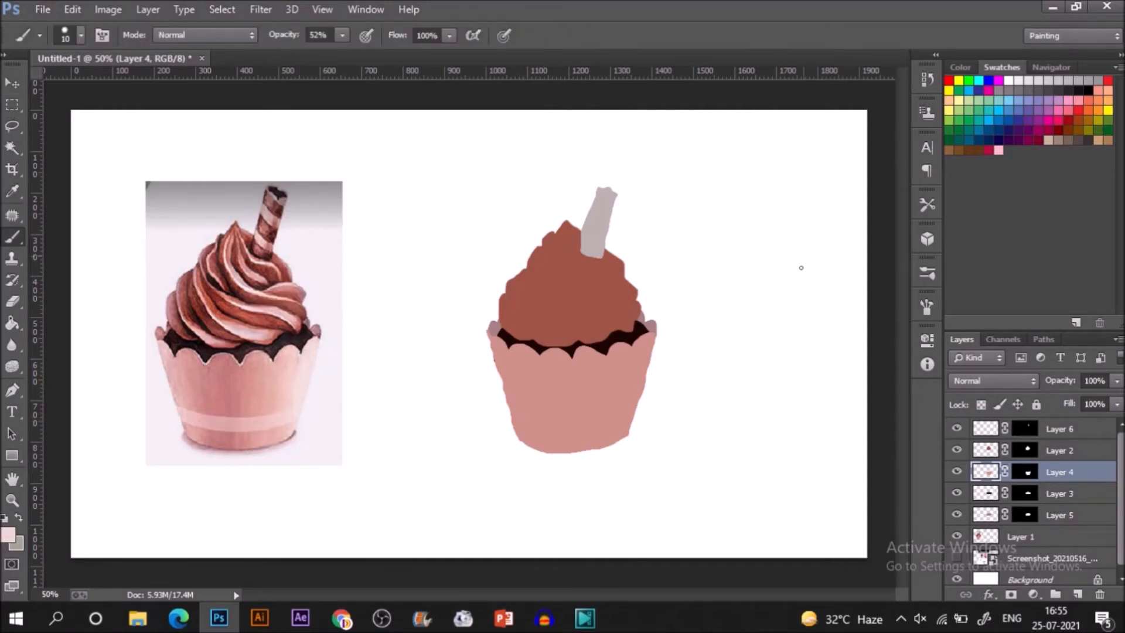
click(926, 272)
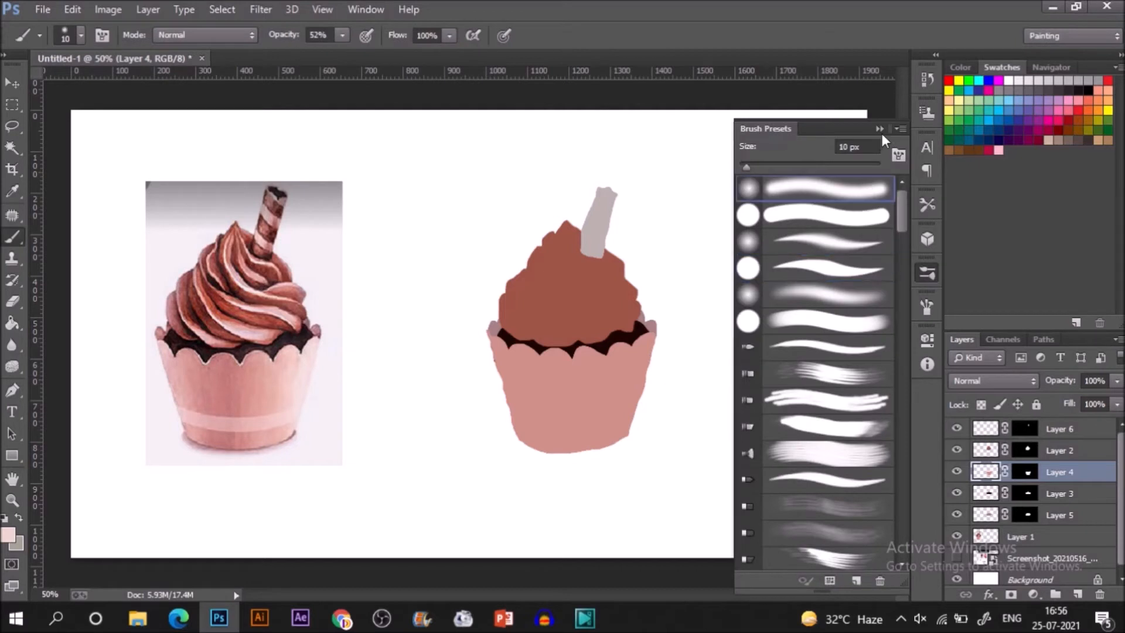
click(729, 271)
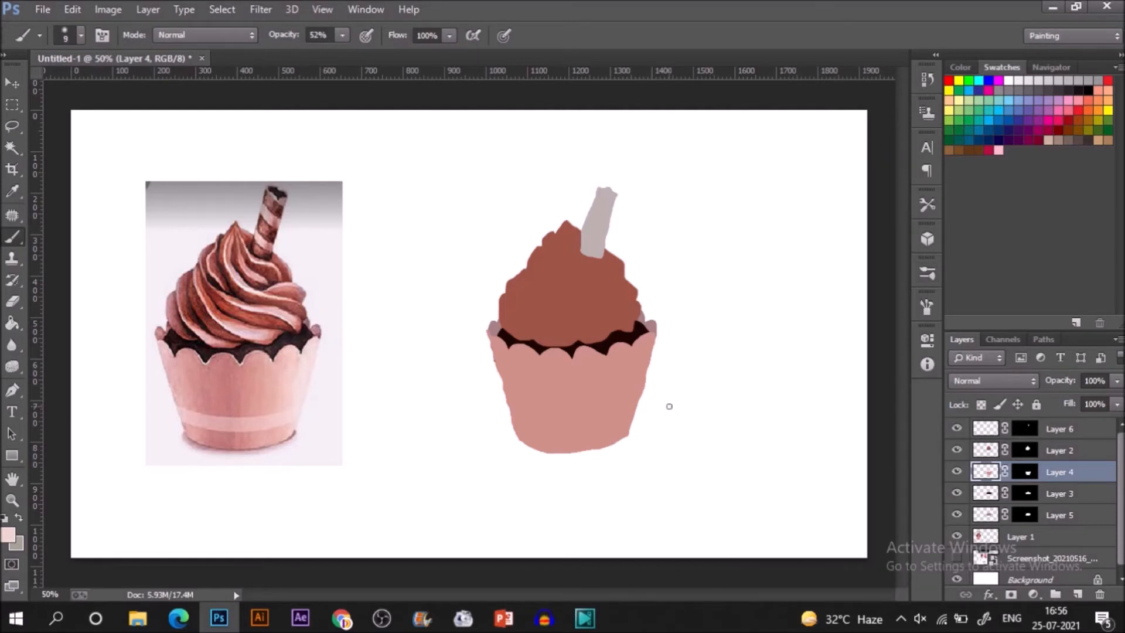
Paint a soft pale pink highlight down the painted wrapper's right side with a 250 px brush at 52% opacity.
key(bracketright)
key(bracketright)
key(bracketright)
key(bracketright)
key(bracketright)
key(bracketright)
key(bracketright)
key(bracketright)
key(bracketright)
key(bracketright)
key(bracketright)
key(bracketright)
key(bracketright)
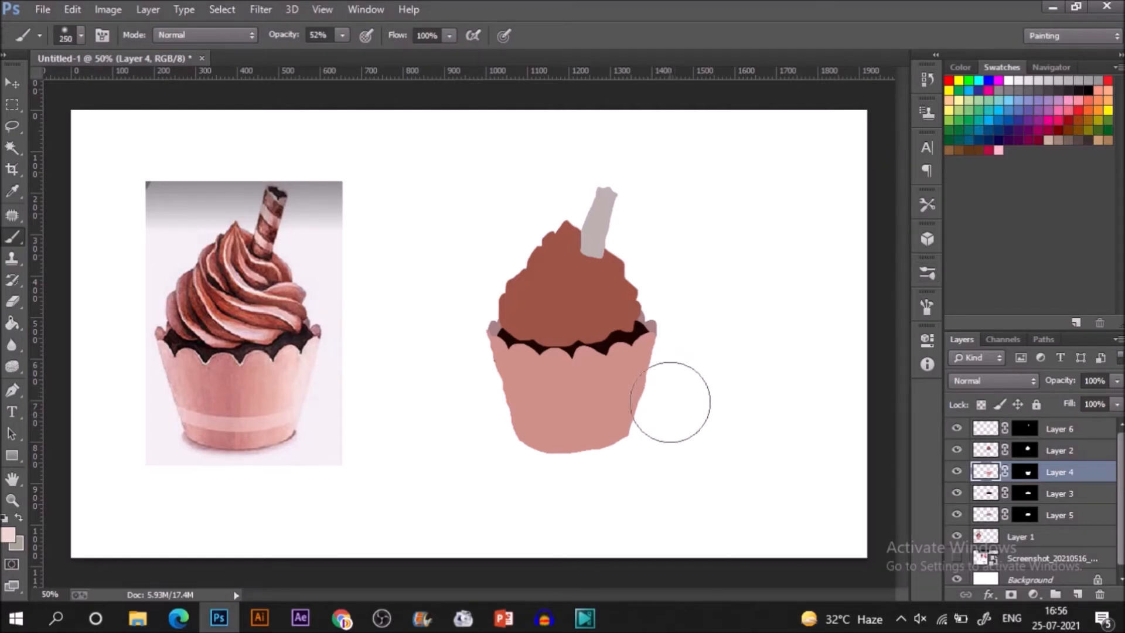
mouse_move(681, 411)
mouse_down()
mouse_move(652, 484)
mouse_move(657, 472)
mouse_up()
mouse_move(698, 345)
mouse_down()
mouse_move(655, 468)
mouse_move(658, 430)
mouse_move(653, 463)
mouse_up()
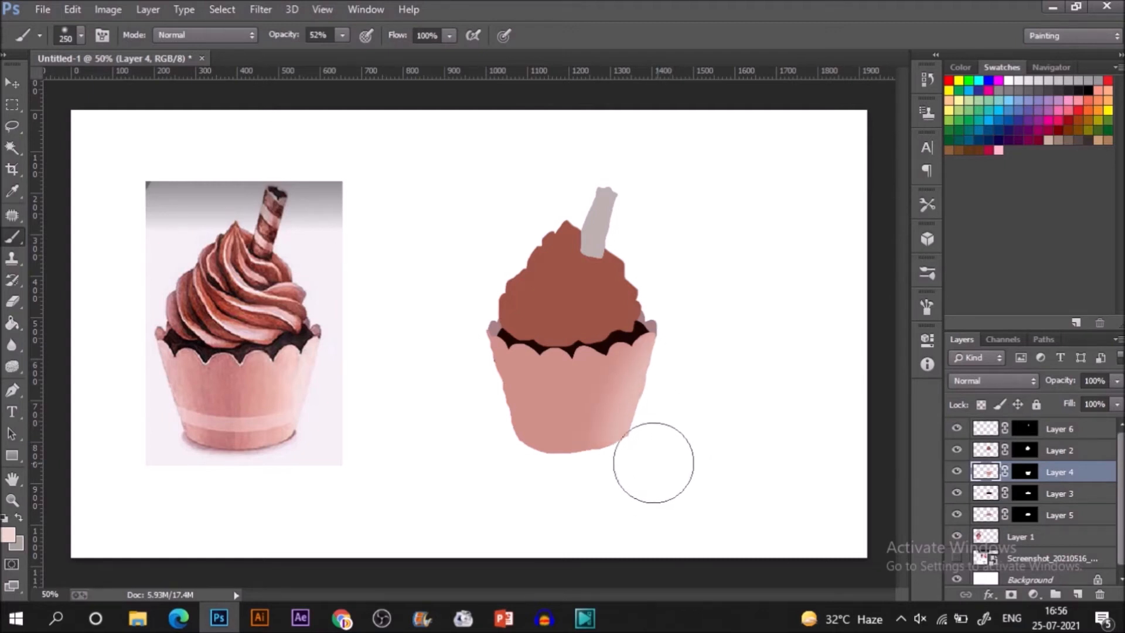
drag(691, 358, 636, 445)
drag(686, 353, 617, 484)
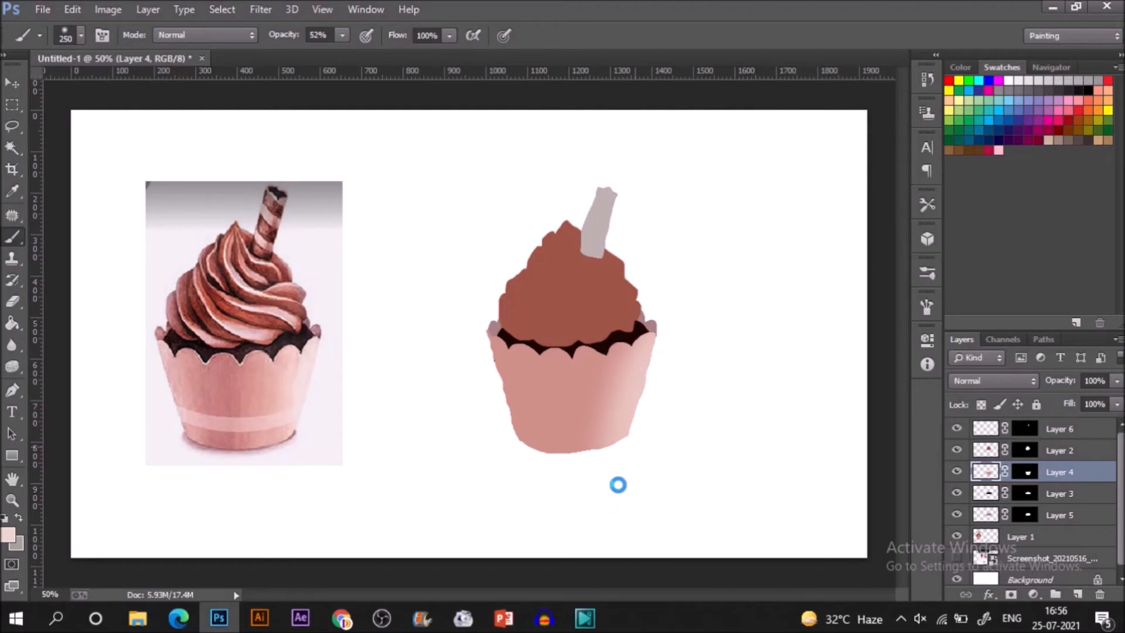
drag(668, 367, 661, 428)
drag(673, 375, 667, 418)
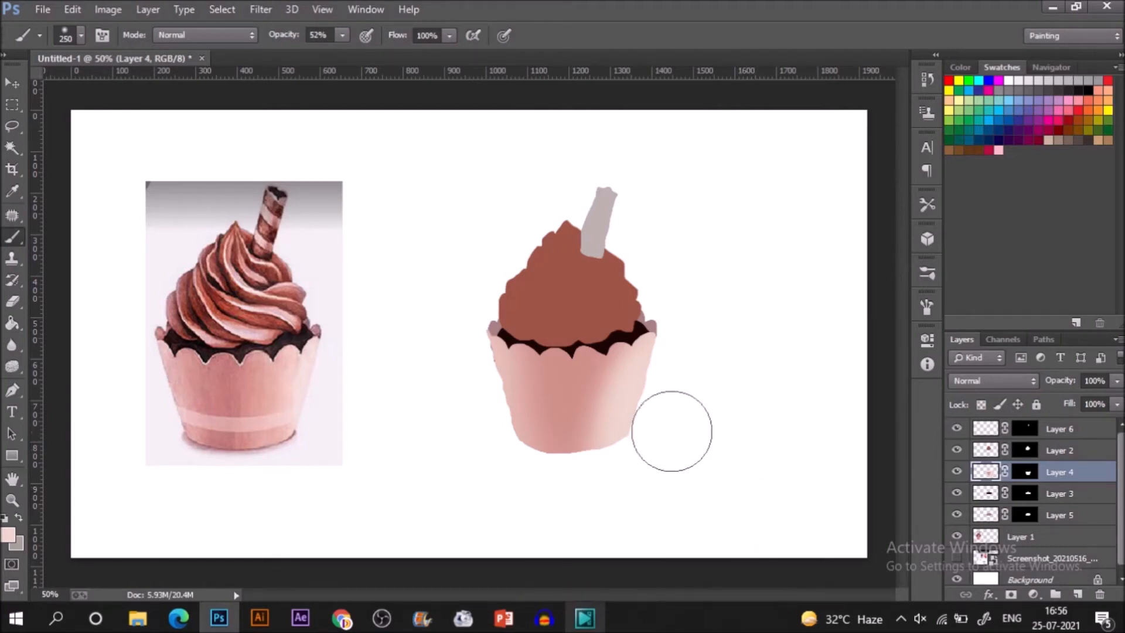
Sample the pink of the reference wrapper's band and paint a matching band across the lower wrapper with a smaller hard brush.
key(i)
click(243, 423)
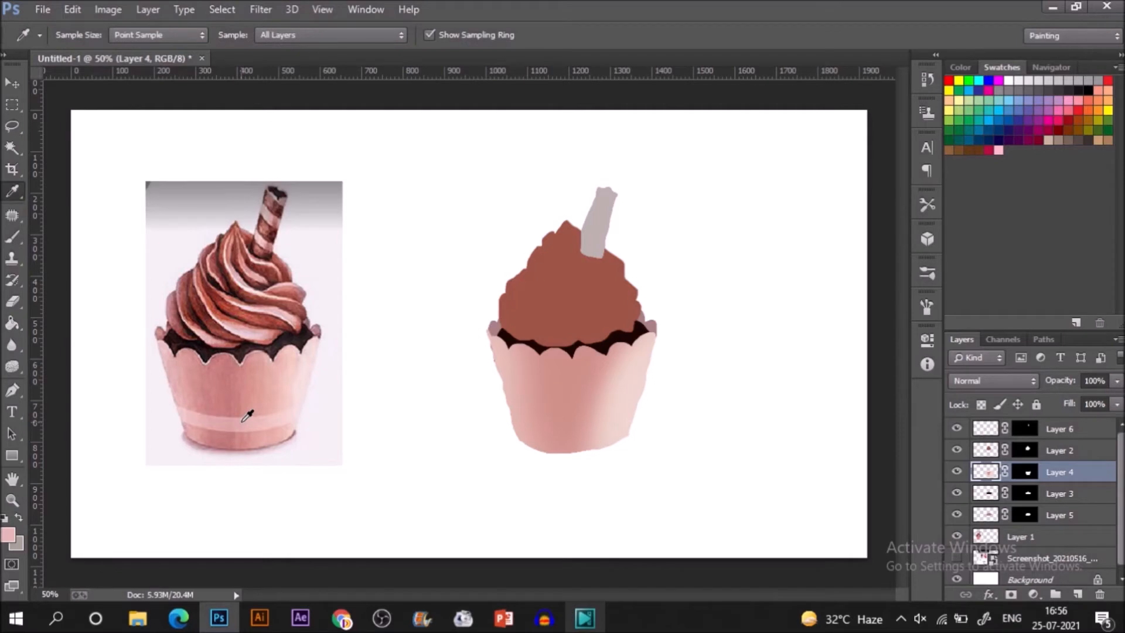
key(b)
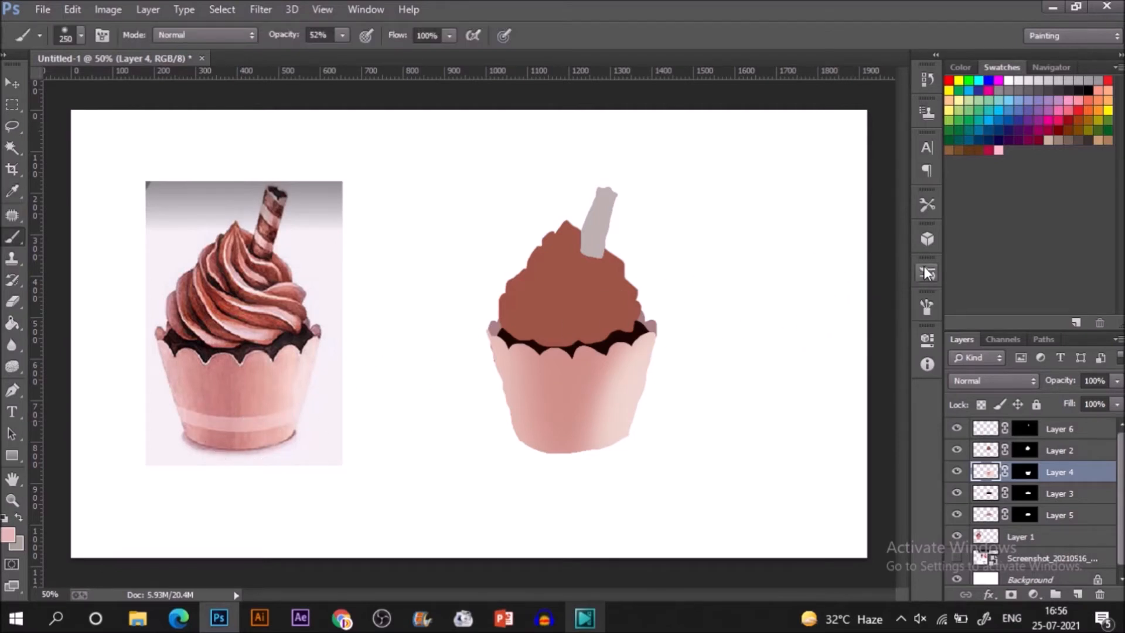
click(926, 272)
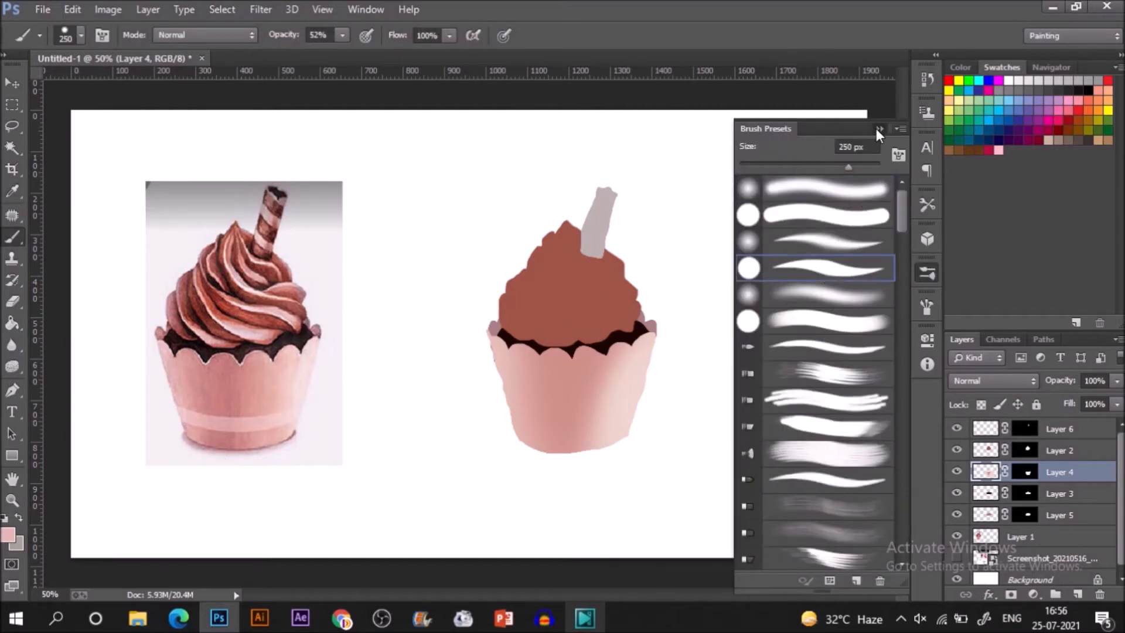
click(878, 128)
key(bracketleft)
key(bracketleft)
key(bracketleft)
key(bracketleft)
key(bracketleft)
key(bracketleft)
key(bracketleft)
key(bracketleft)
key(bracketleft)
key(bracketleft)
key(bracketleft)
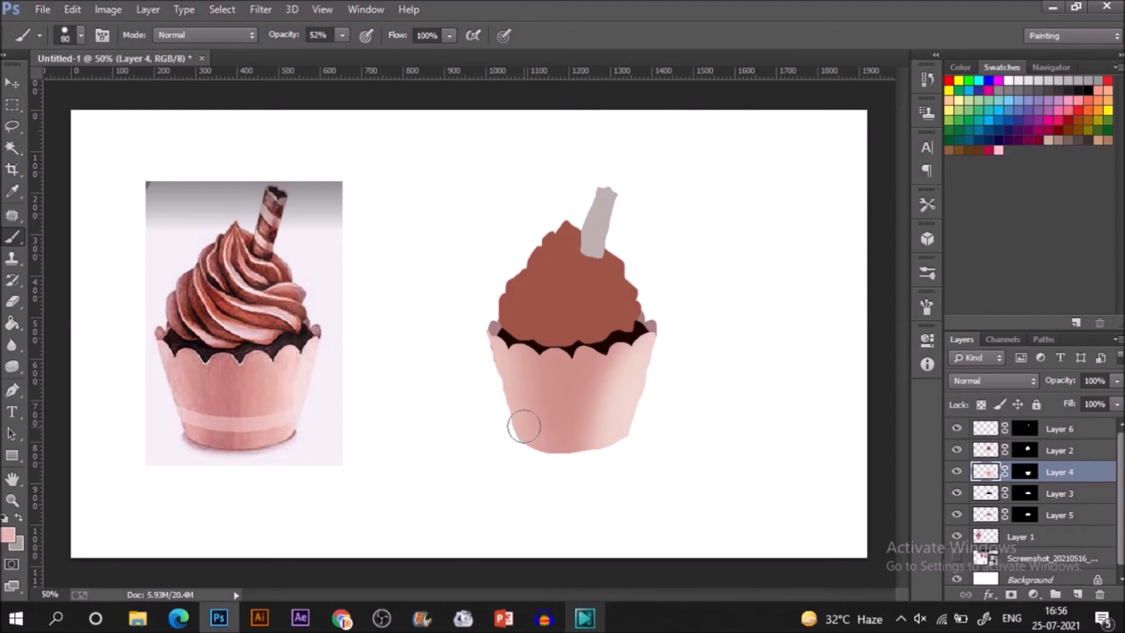
drag(512, 420, 658, 408)
drag(502, 414, 632, 413)
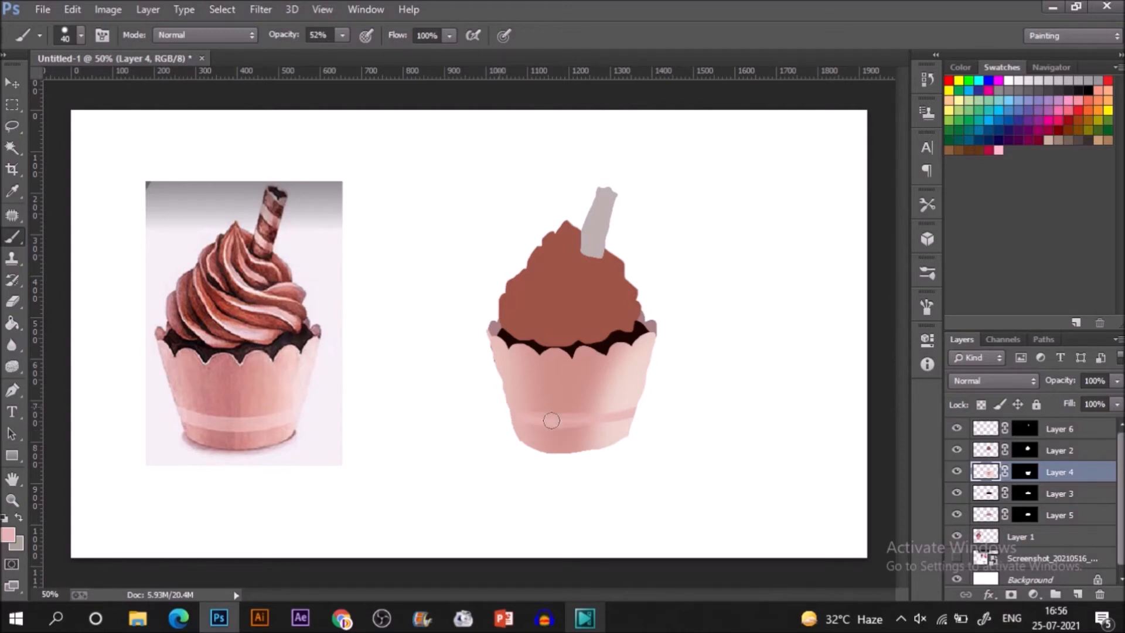
mouse_move(535, 415)
mouse_down()
mouse_move(612, 420)
mouse_move(650, 392)
mouse_move(595, 420)
mouse_move(662, 400)
mouse_move(653, 401)
mouse_up()
Sample the wrapper's right-side highlight and softly lighten the right part of the band with a 150 px soft round brush.
key(i)
click(635, 379)
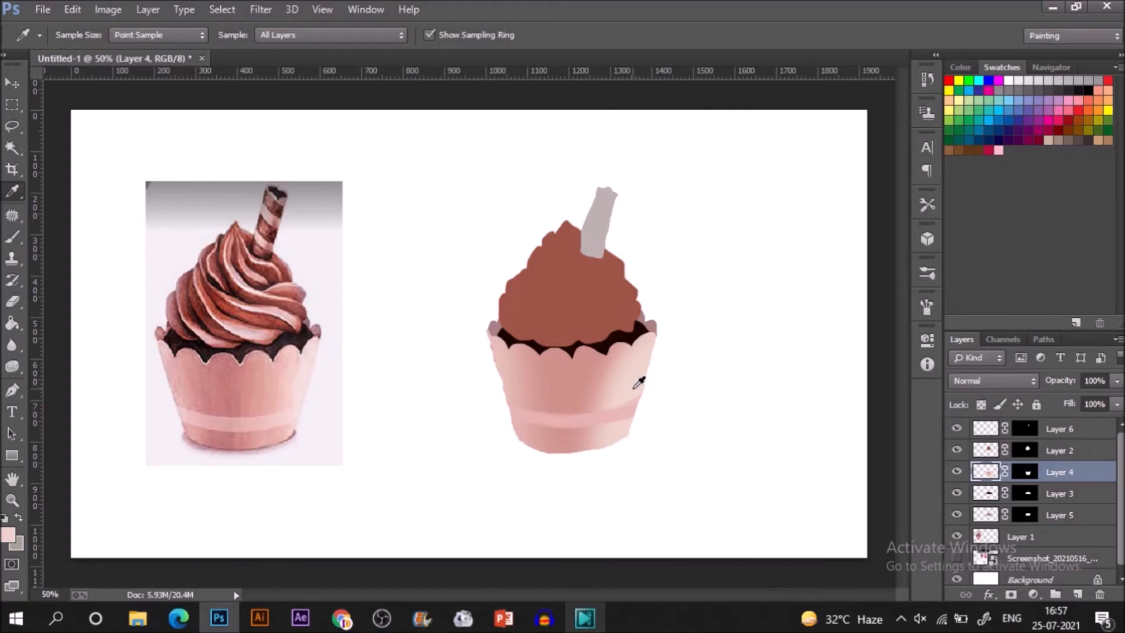
key(b)
key(bracketright)
key(bracketright)
key(bracketright)
key(bracketright)
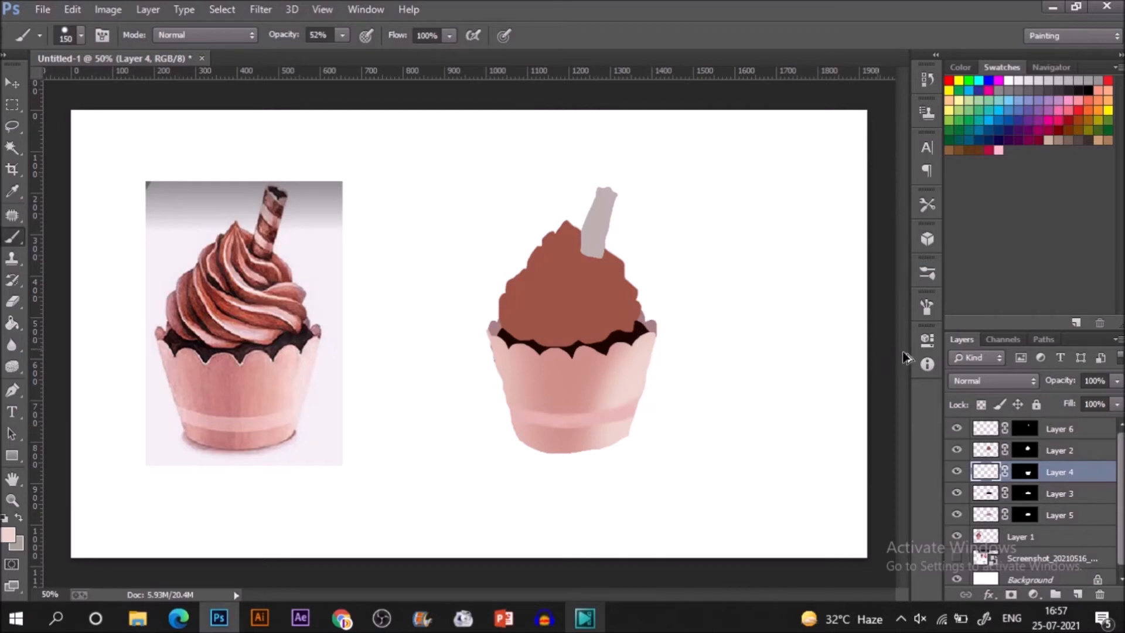
click(925, 273)
click(850, 185)
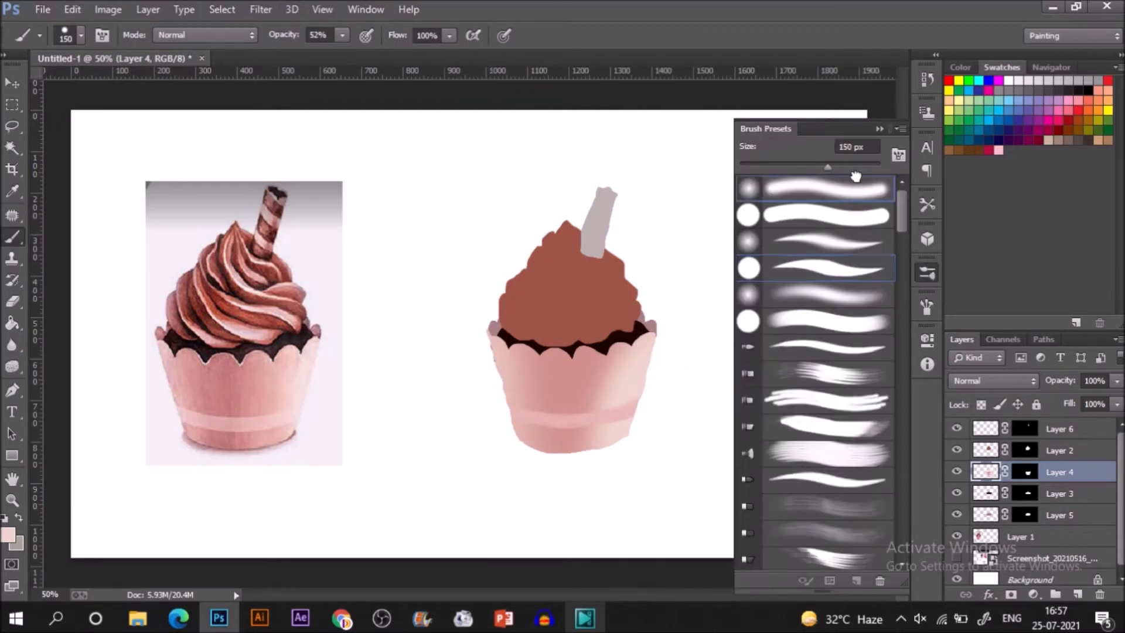
click(877, 130)
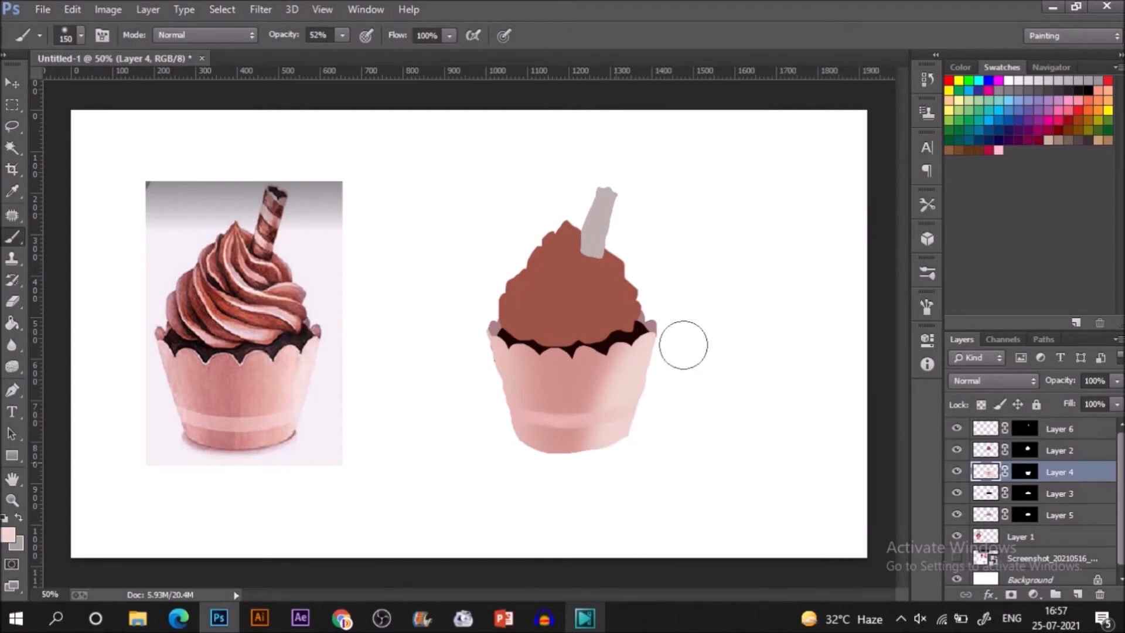
key(v)
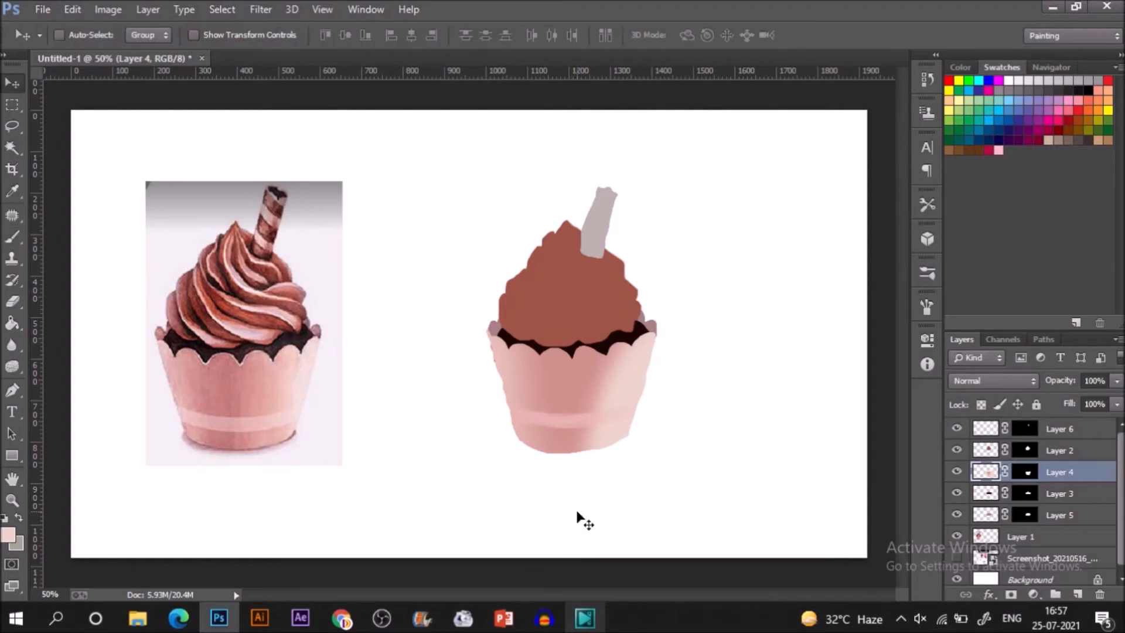
key(b)
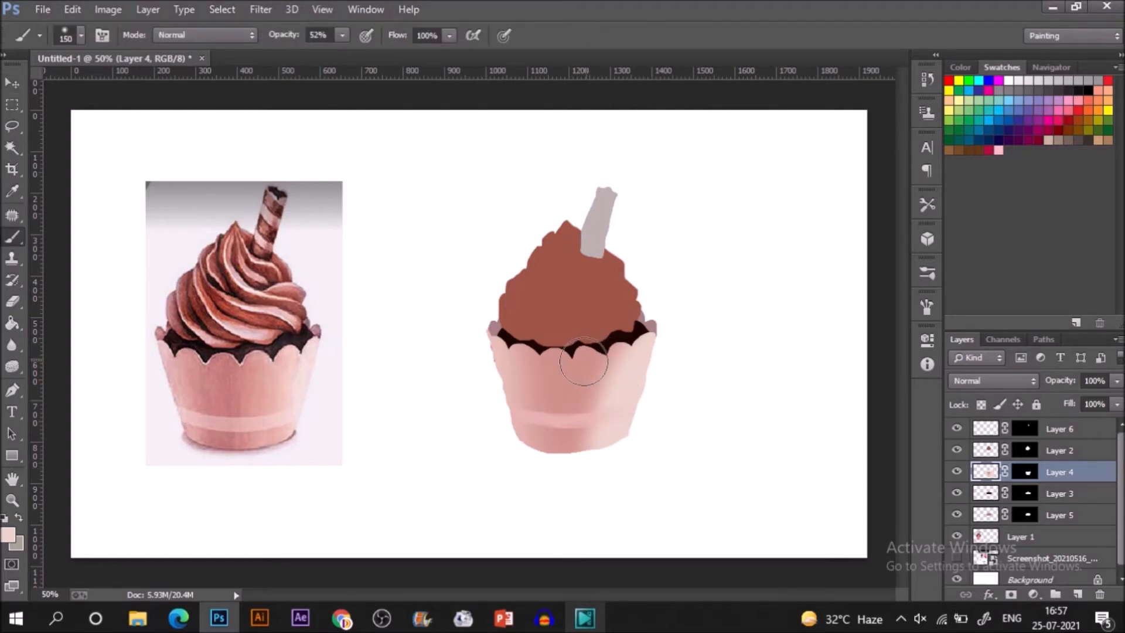
Sample the reddish tone of the reference frosting and shade the upper-right edge of Layer 2's frosting with a smaller brush preset.
key(i)
click(281, 266)
key(b)
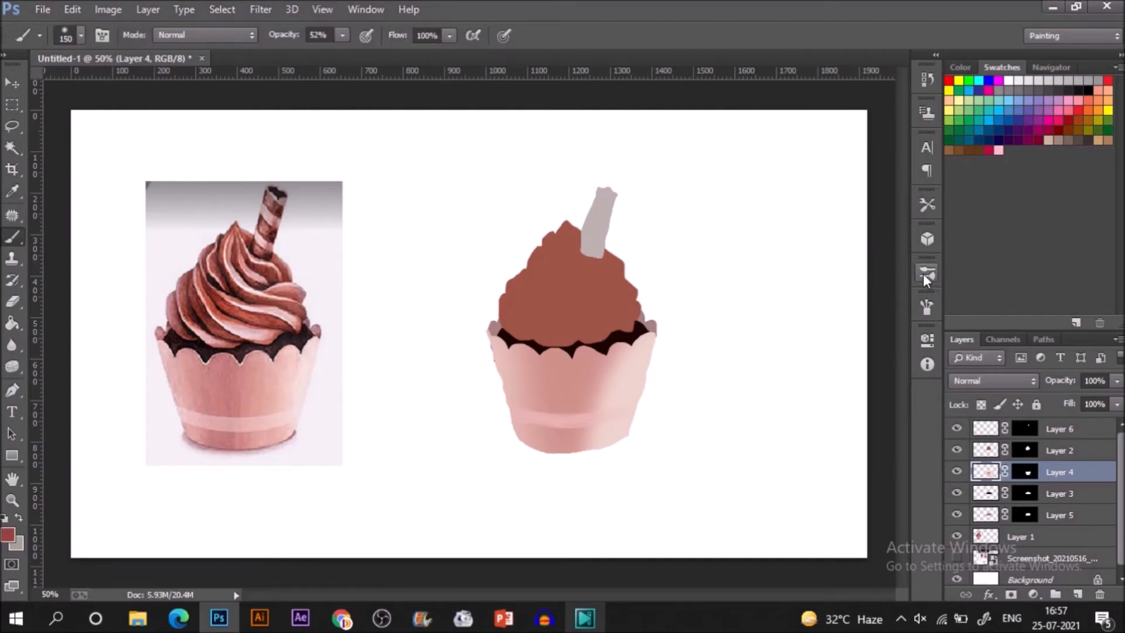
click(927, 273)
click(879, 128)
click(987, 450)
key(bracketleft)
key(bracketleft)
key(bracketleft)
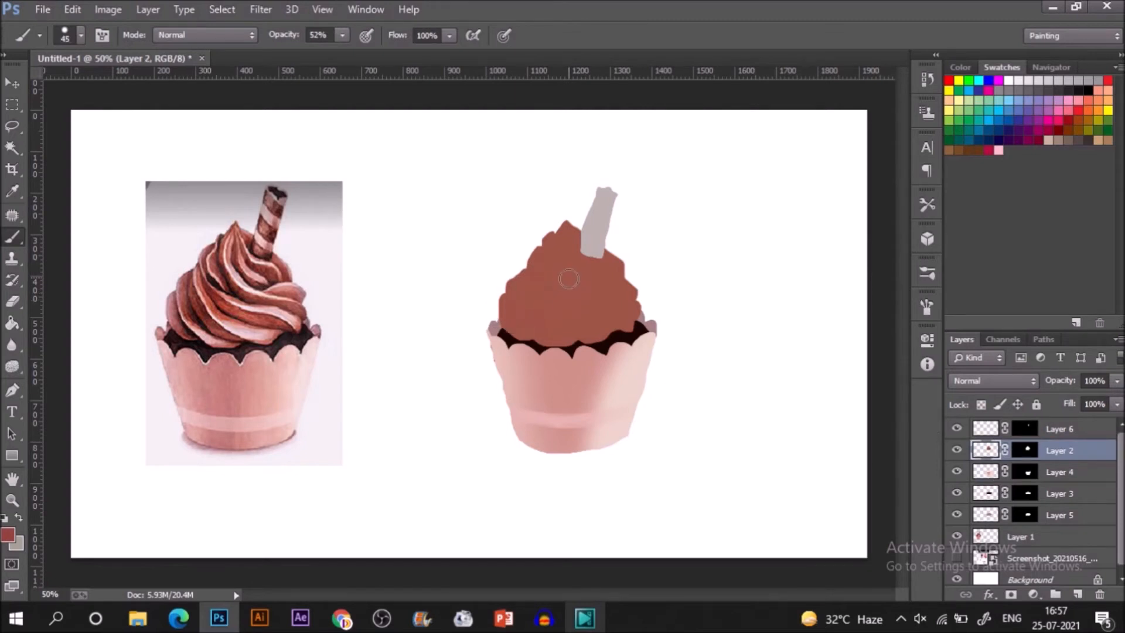
key(bracketright)
key(bracketright)
key(bracketleft)
Sample the reference frosting's palest pink and paint a thin 15 px highlight from the painted peak along the right edge.
key(i)
click(262, 254)
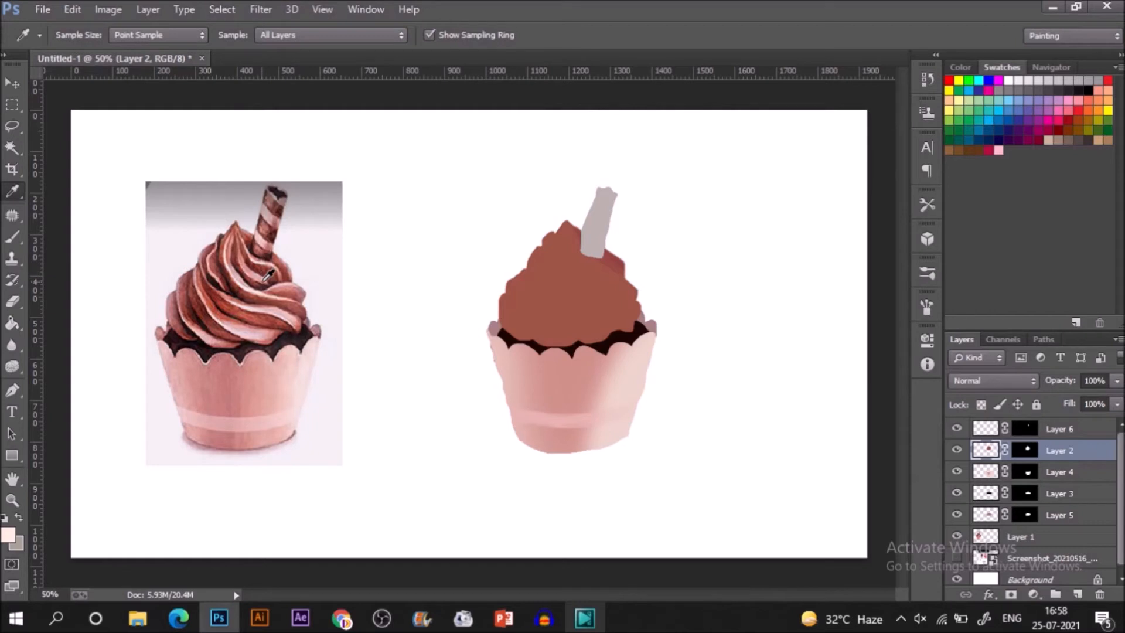
key(b)
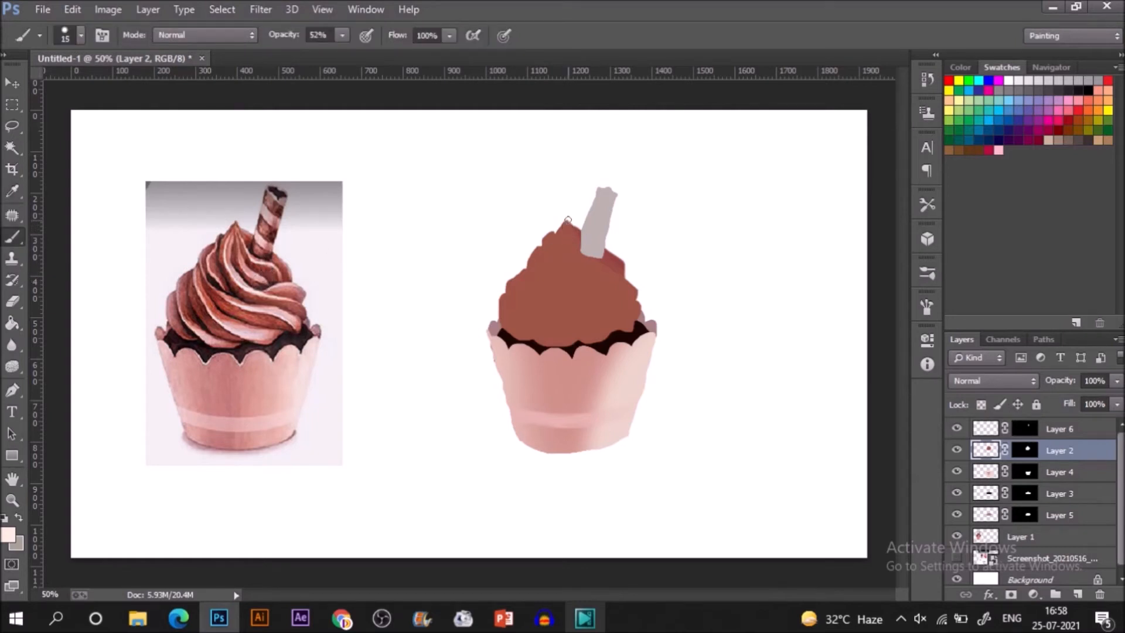
drag(569, 223, 624, 279)
Sample a medium pink from the reference frosting and paint a short curved swirl line beneath the straw.
key(i)
click(254, 276)
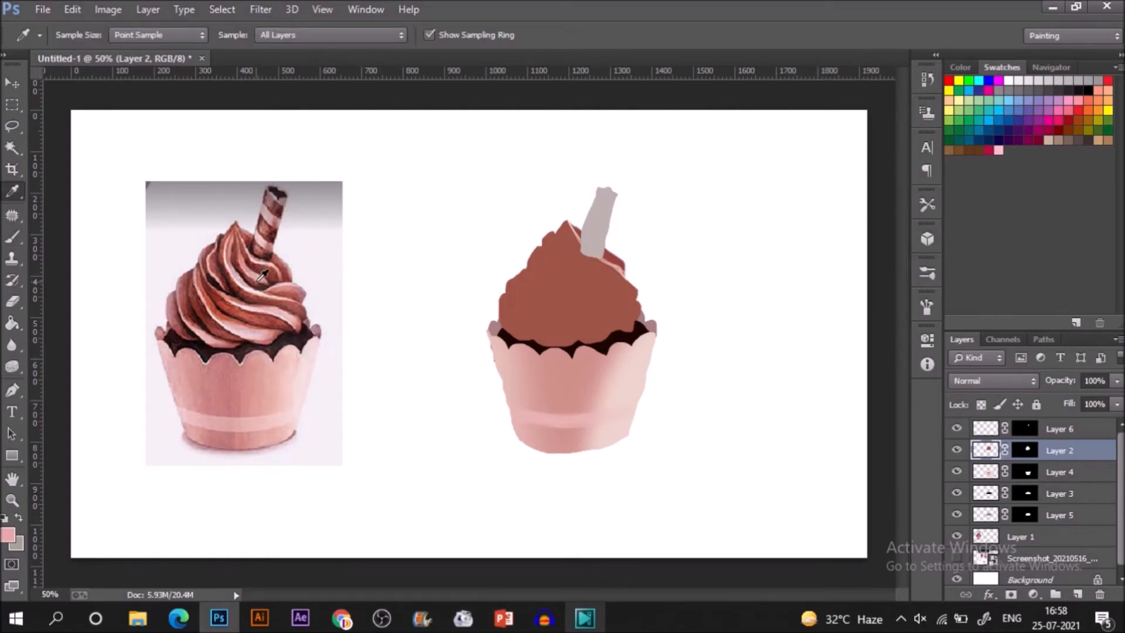
key(b)
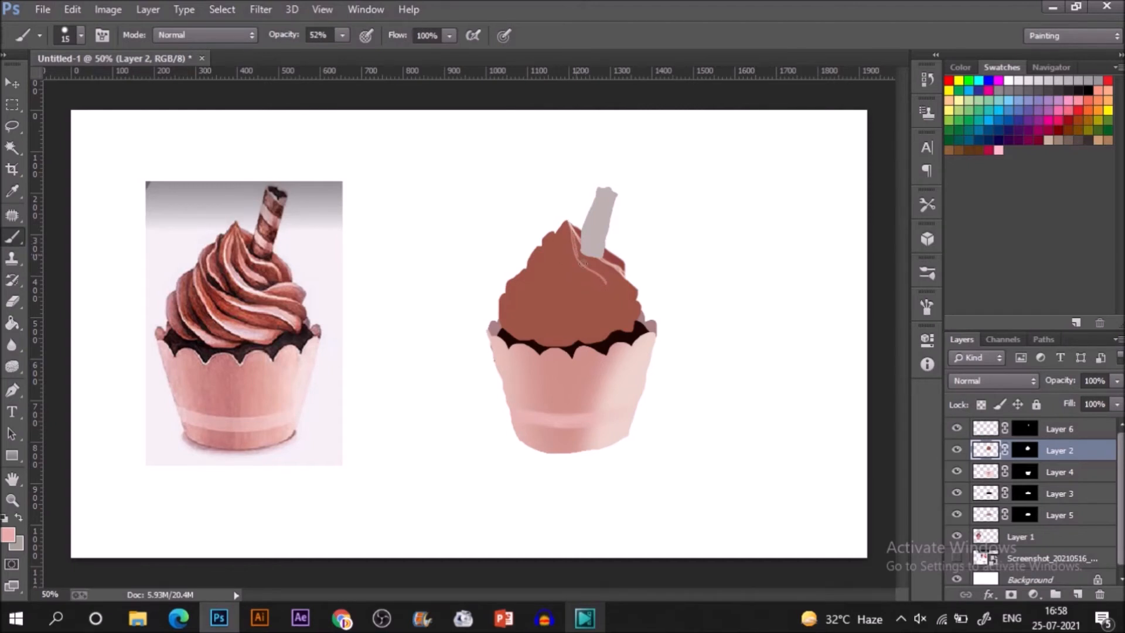
drag(601, 273, 610, 286)
Sample a light pink from the reference swirls, paint a long curved highlight from the peak to the frosting's lower right, and apply a Paint Bucket fill to it.
key(i)
click(239, 273)
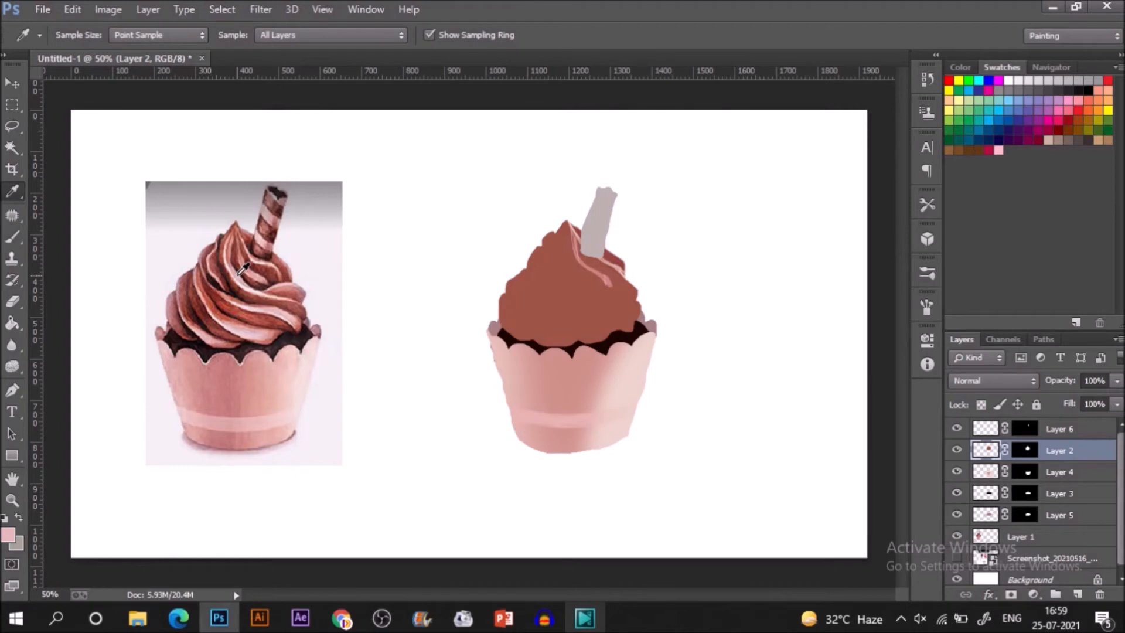
key(b)
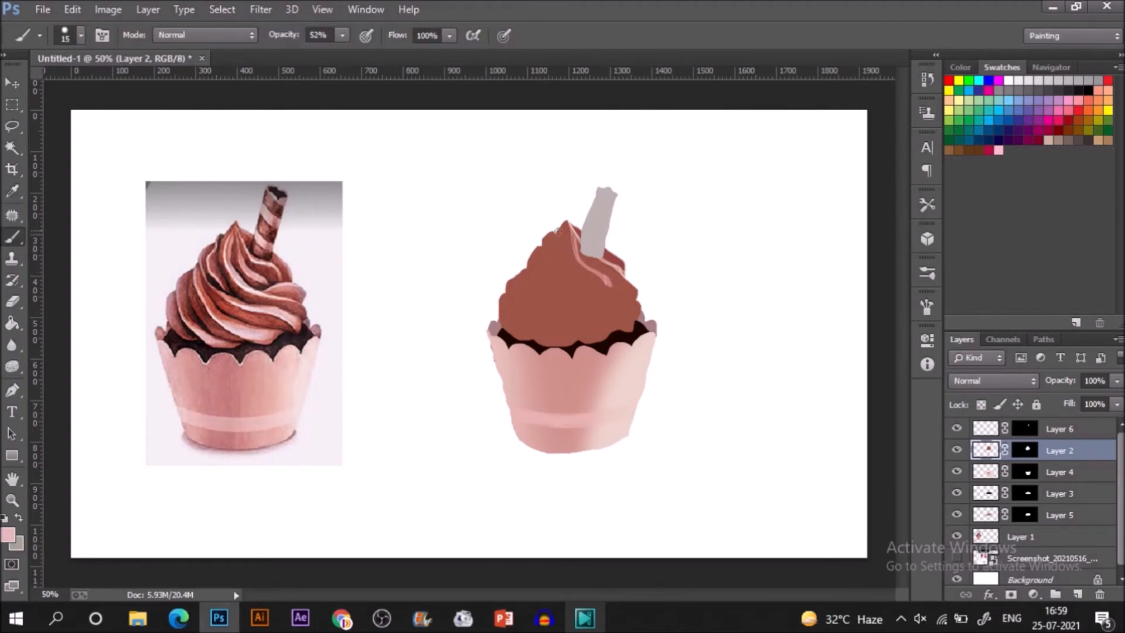
mouse_move(567, 220)
mouse_down()
mouse_move(580, 293)
mouse_move(628, 330)
mouse_up()
mouse_move(564, 241)
mouse_down()
mouse_move(578, 281)
mouse_move(631, 326)
mouse_up()
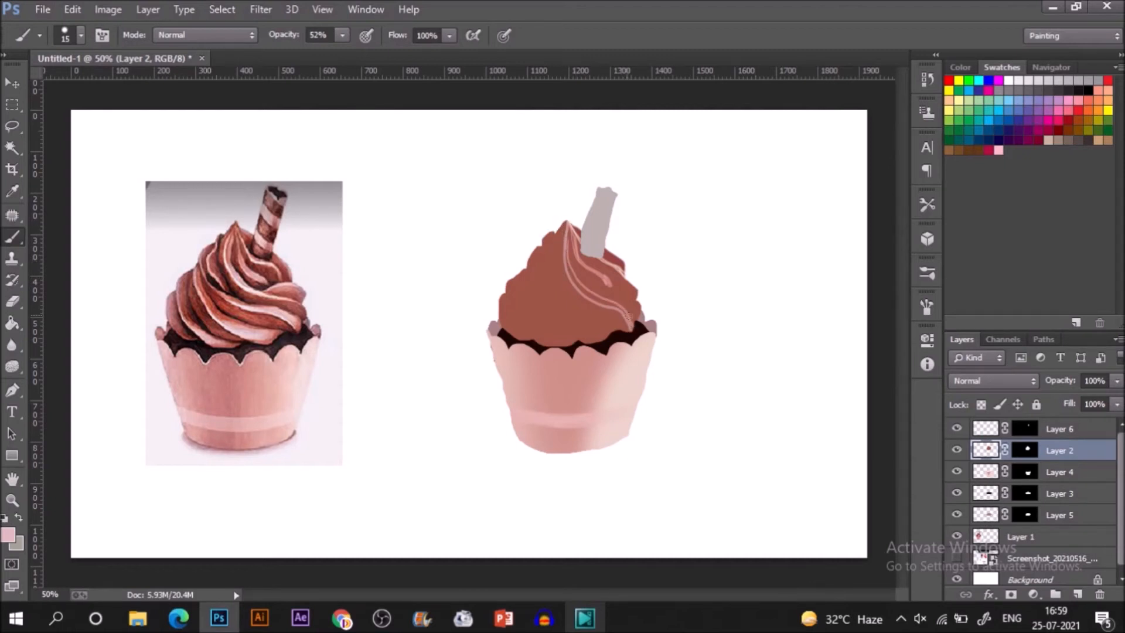
key(g)
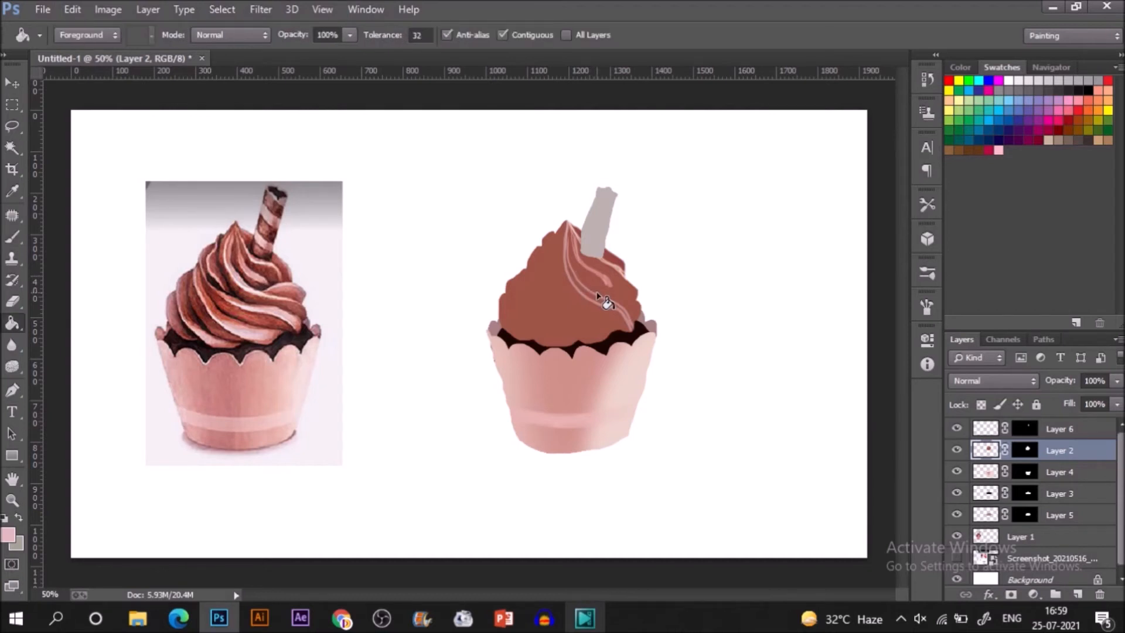
click(595, 300)
Sample the pale mauve pink of the reference's lower swirl and paint thin curved swirl lines down the frosting's left half.
key(i)
click(247, 326)
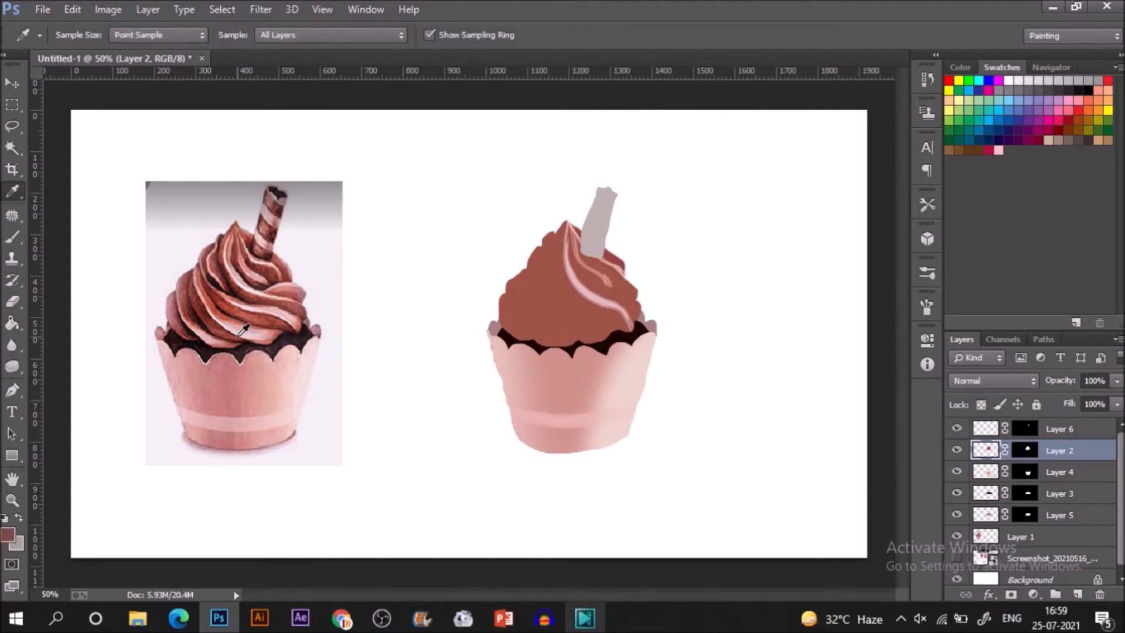
click(248, 326)
key(b)
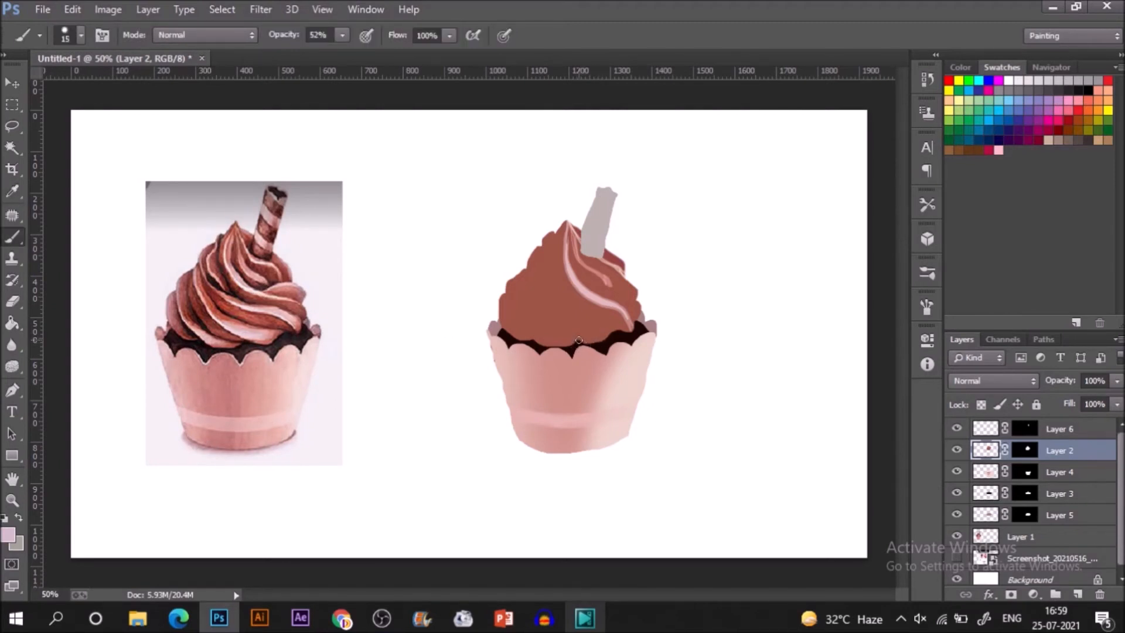
drag(555, 318, 540, 299)
key(ctrl+z)
drag(569, 324, 553, 300)
drag(538, 250, 544, 232)
mouse_move(551, 346)
mouse_down()
mouse_move(525, 323)
mouse_move(520, 253)
mouse_up()
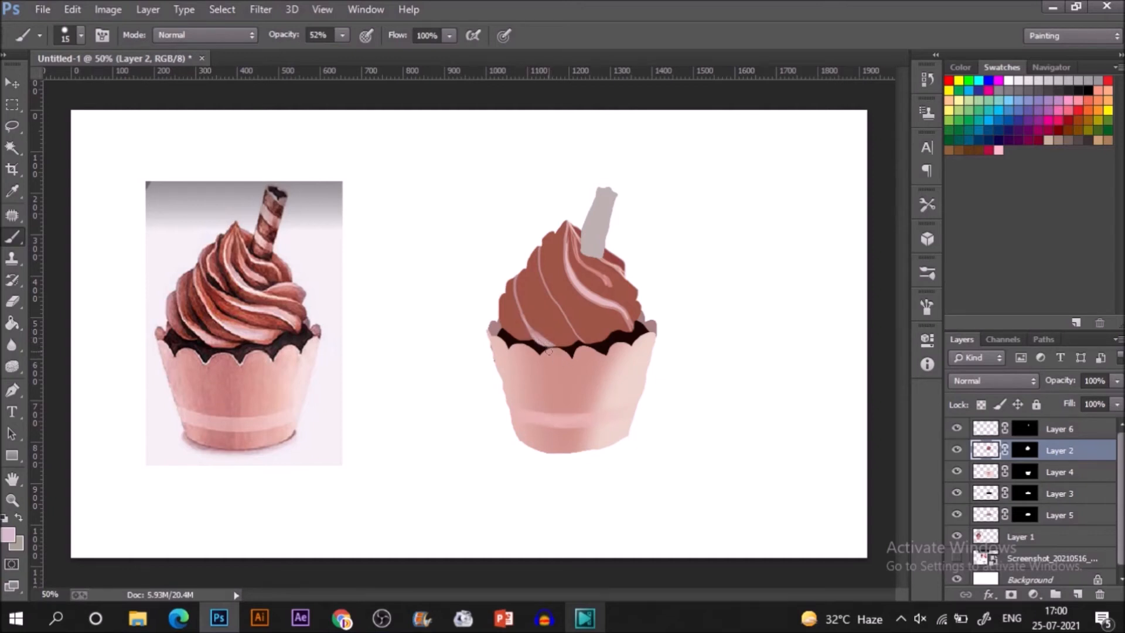
Sample the near-black shadow at the reference frosting's lower left and darken the matching crease beside the leftmost swirl line.
key(i)
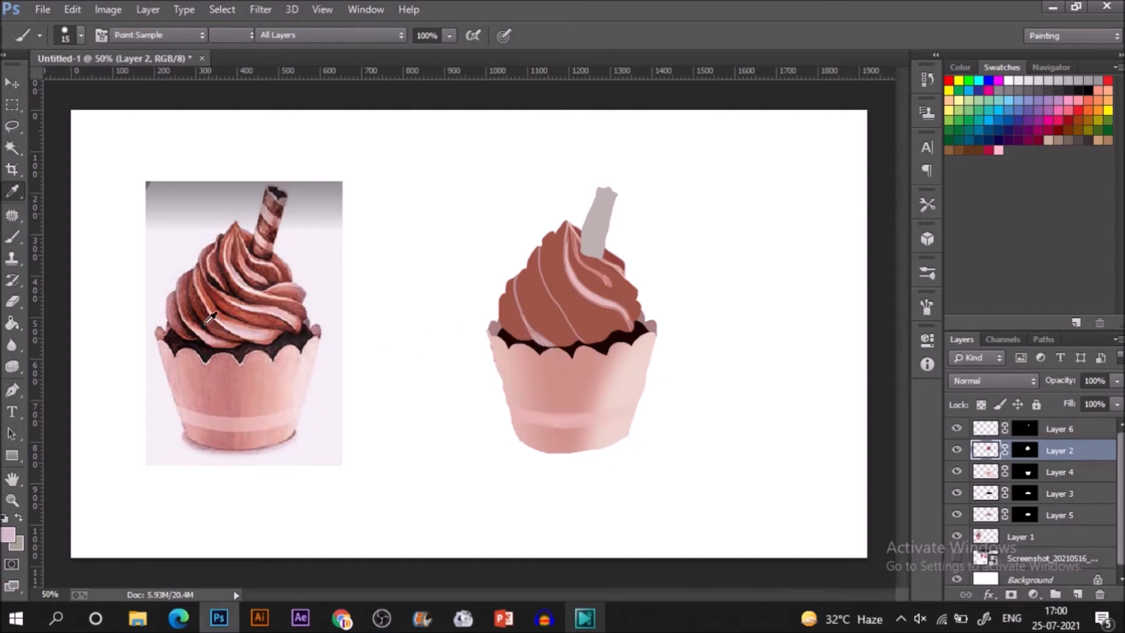
click(189, 330)
key(b)
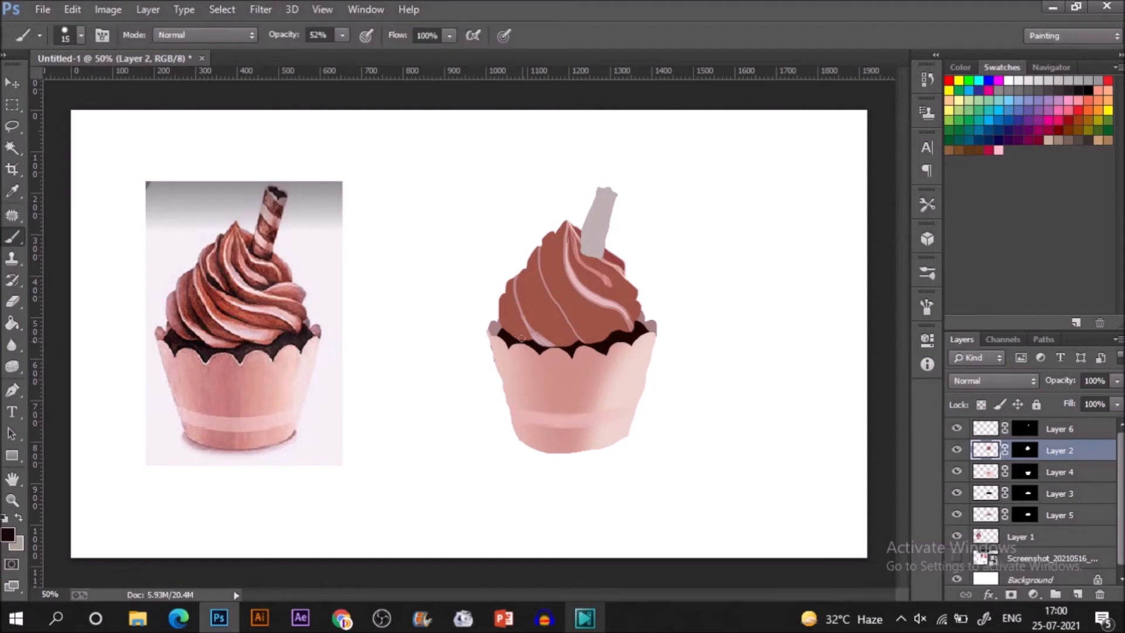
mouse_move(525, 334)
mouse_down()
mouse_move(520, 320)
mouse_move(531, 345)
mouse_move(518, 311)
mouse_up()
drag(526, 342, 529, 341)
Sample a dark reddish brown from the reference's left swirl and shade the painted frosting's lower-left edge.
key(i)
click(189, 325)
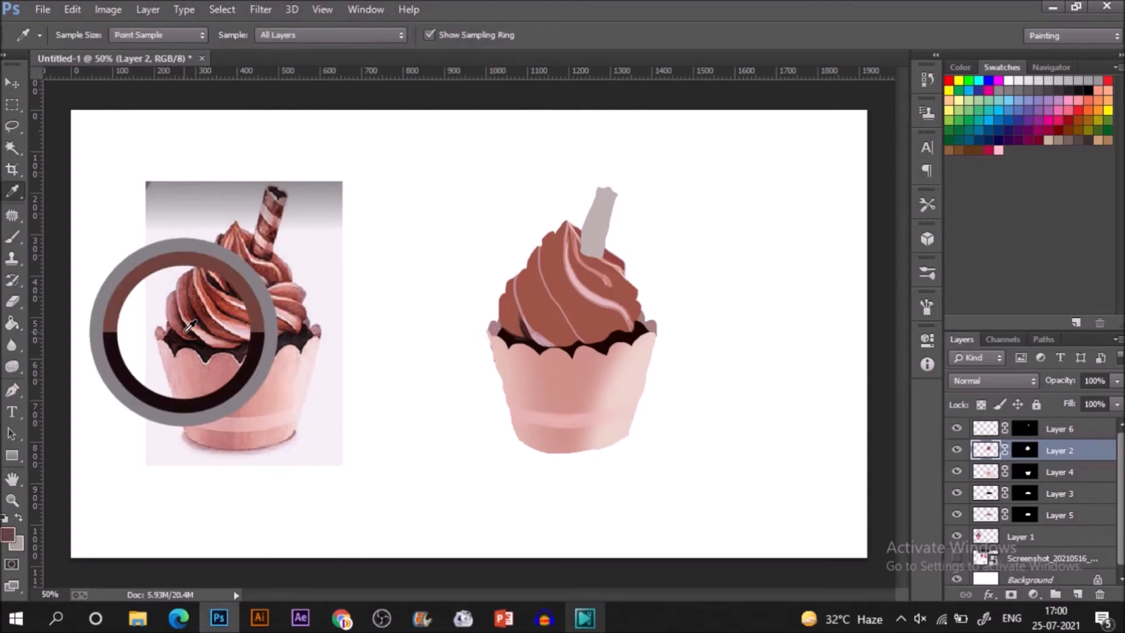
key(b)
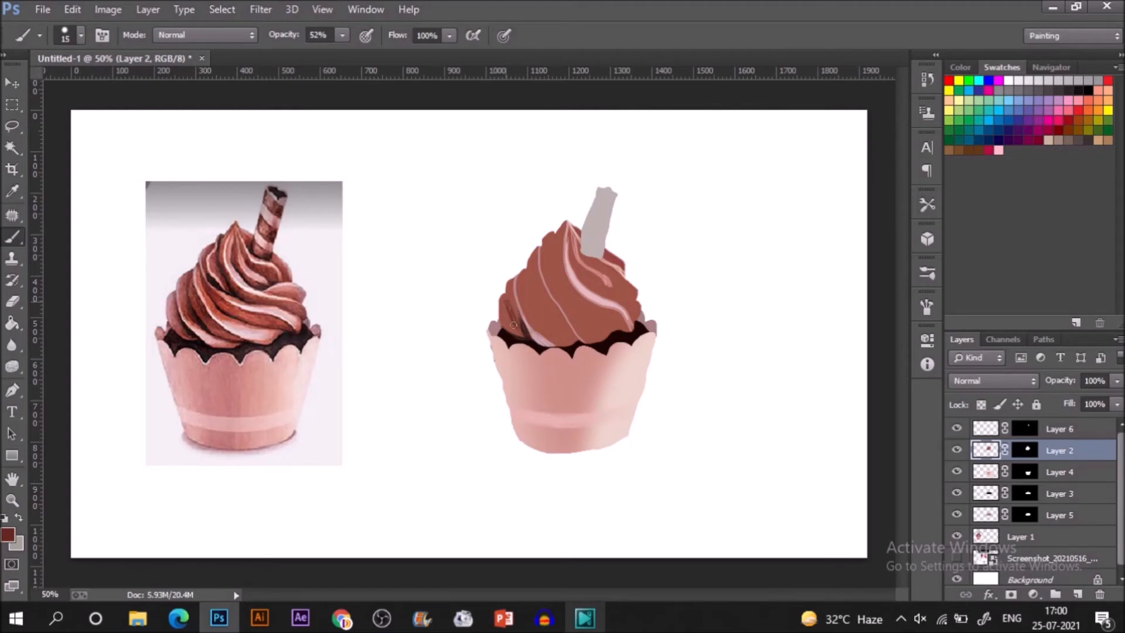
drag(507, 311, 526, 343)
Sample pink and reddish-brown tones from the reference frosting's left edge and shade the painted left swirls with a 25 px brush.
key(i)
drag(177, 297, 176, 297)
key(b)
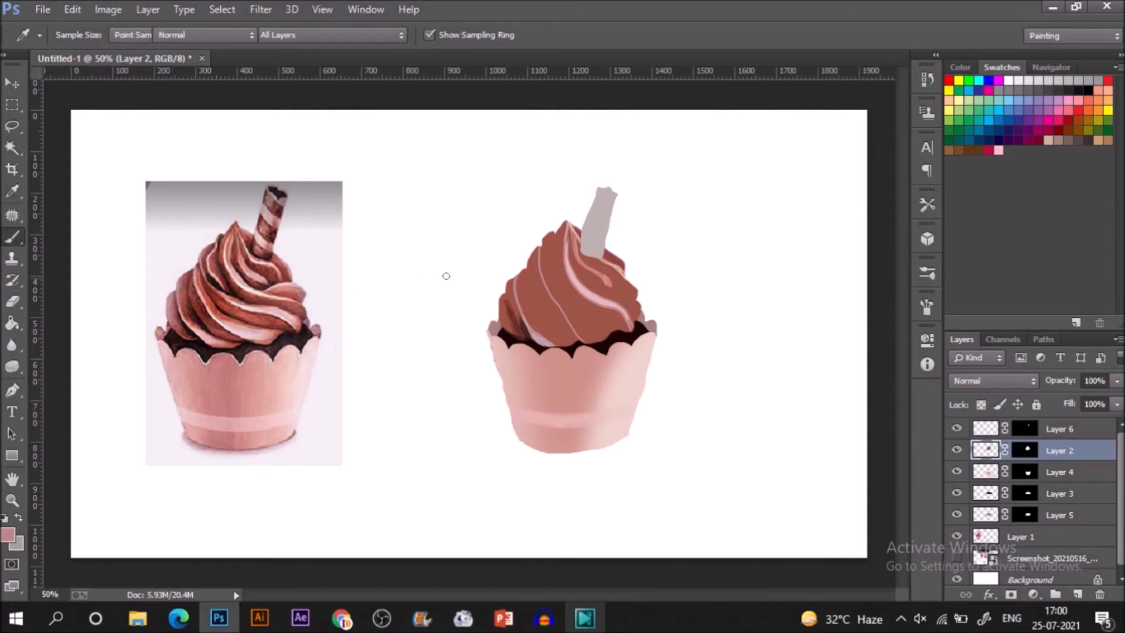
key(bracketleft)
key(bracketleft)
key(bracketleft)
key(bracketleft)
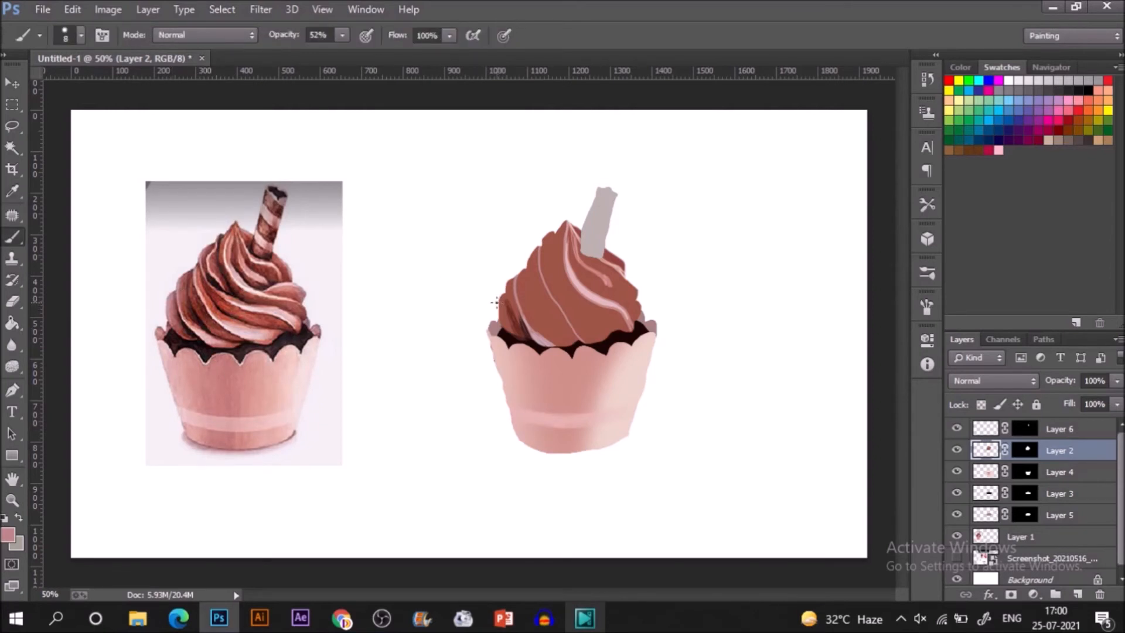
key(bracketright)
key(i)
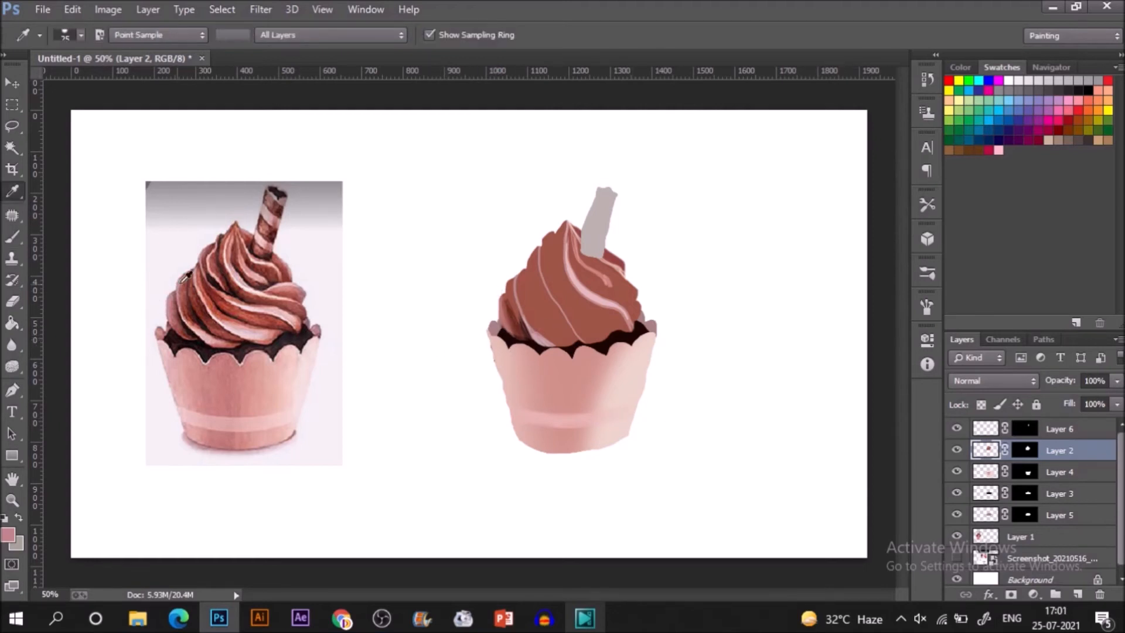
click(180, 290)
key(b)
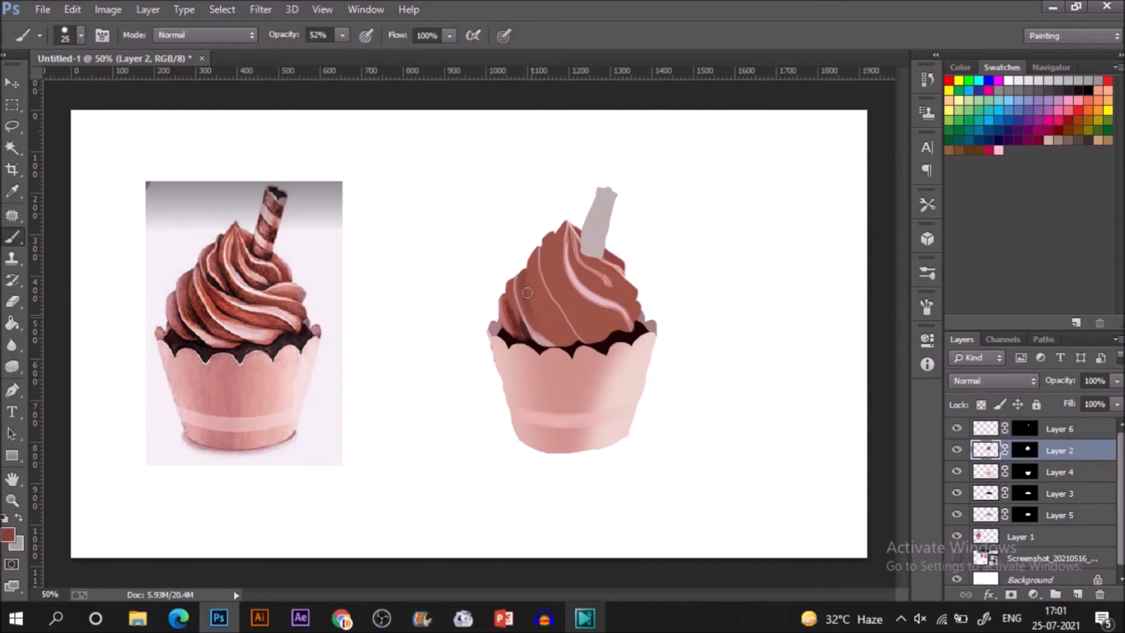
drag(516, 308, 524, 329)
drag(511, 271, 525, 321)
Sample dark brown and dark red from the reference's left swirls and deepen the shadows beside the painted left swirl highlight.
key(i)
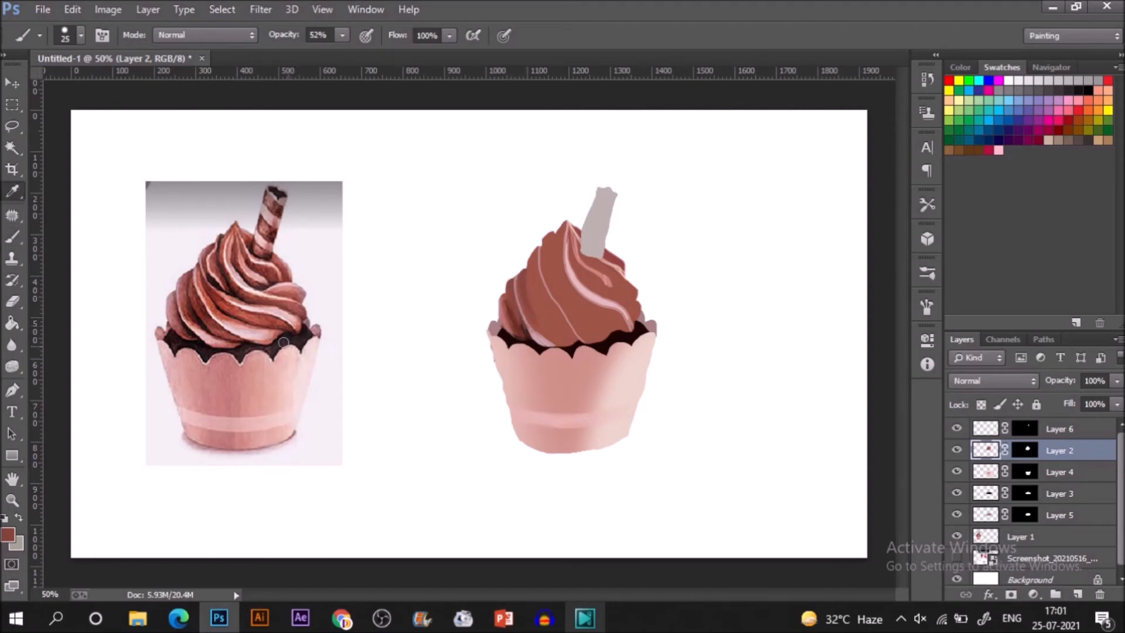
click(200, 311)
key(b)
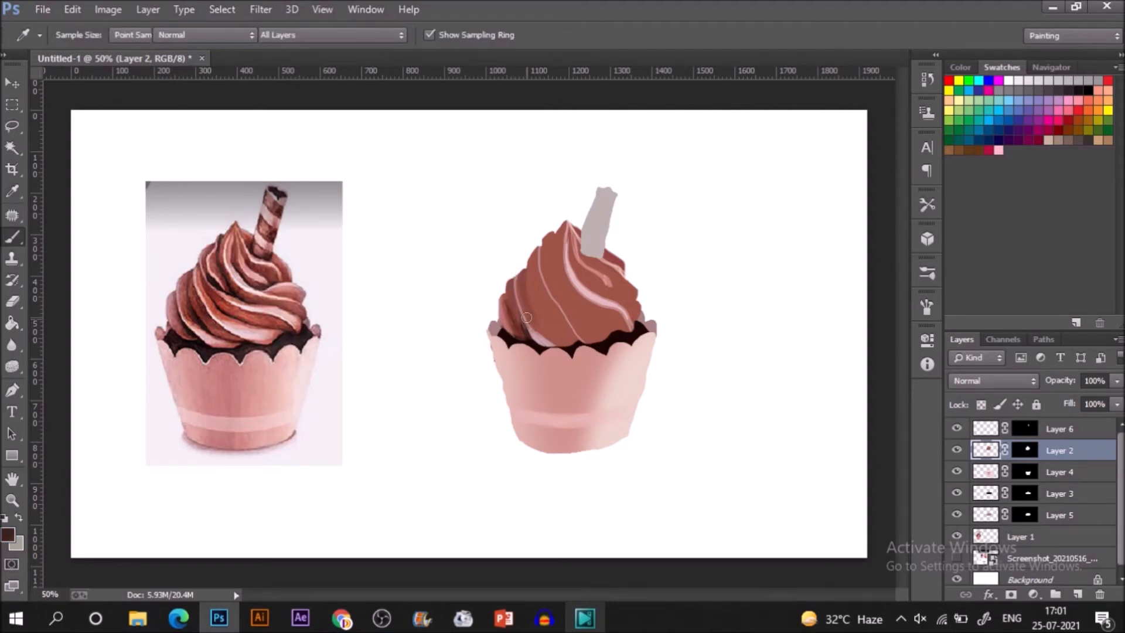
drag(526, 286, 542, 337)
key(i)
click(207, 300)
key(b)
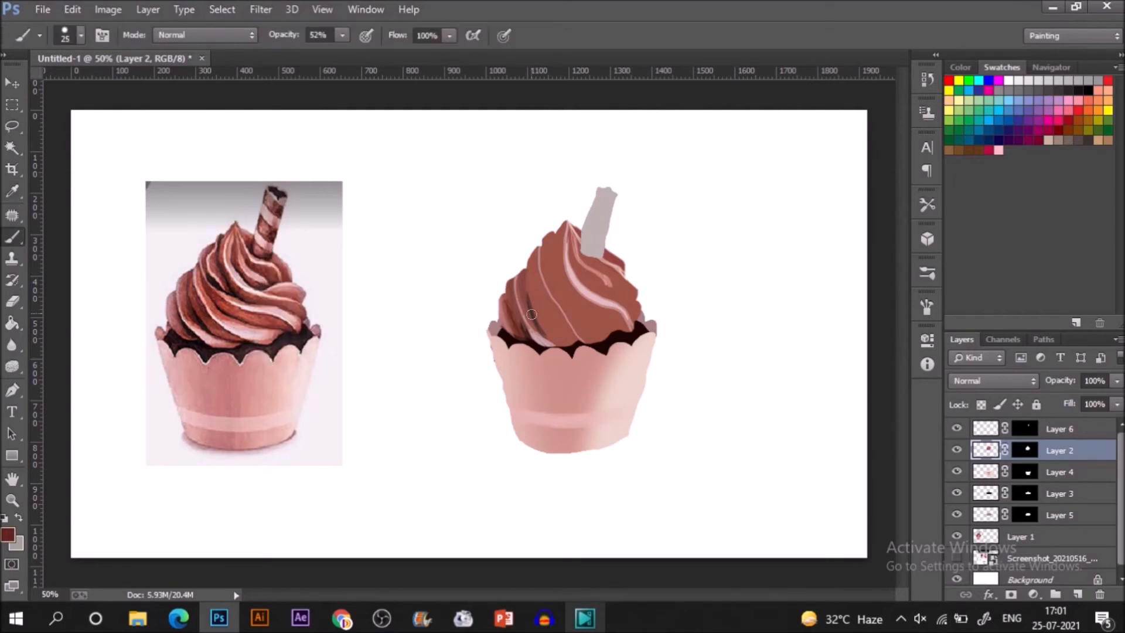
drag(539, 324, 580, 350)
Sample the brighter red-brown of the reference's lower swirl and tint the lower part of the painted centre-left swirl.
key(i)
click(231, 331)
key(b)
drag(549, 314, 568, 340)
Sample a deep maroon from the reference's left crease and paint shadow strokes down the centre-left swirl from its upper edge.
key(i)
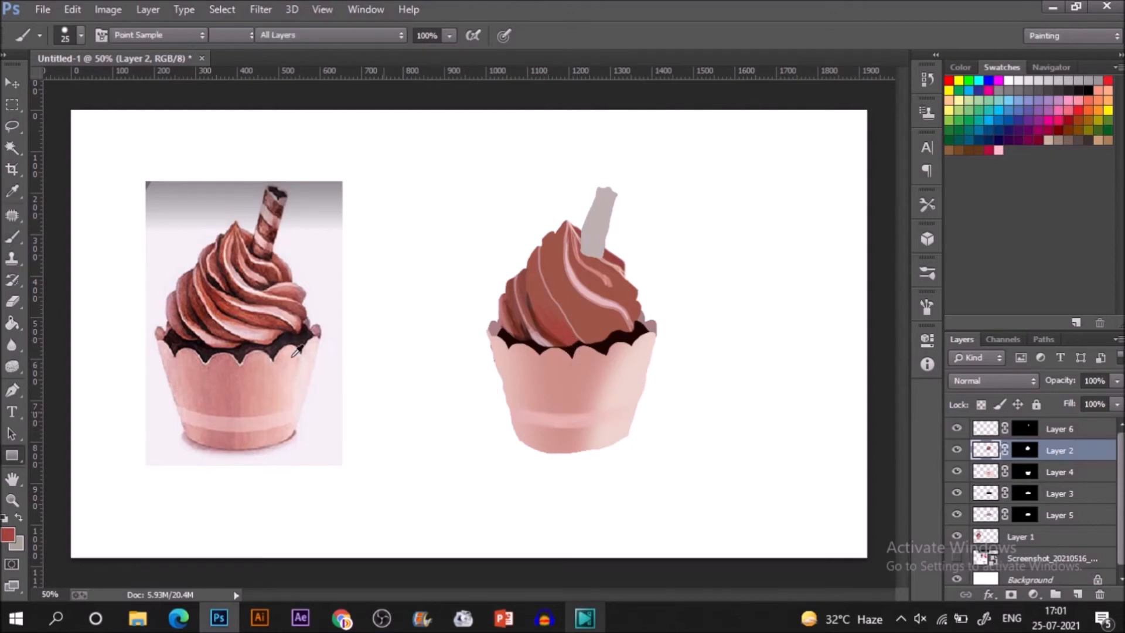
click(199, 298)
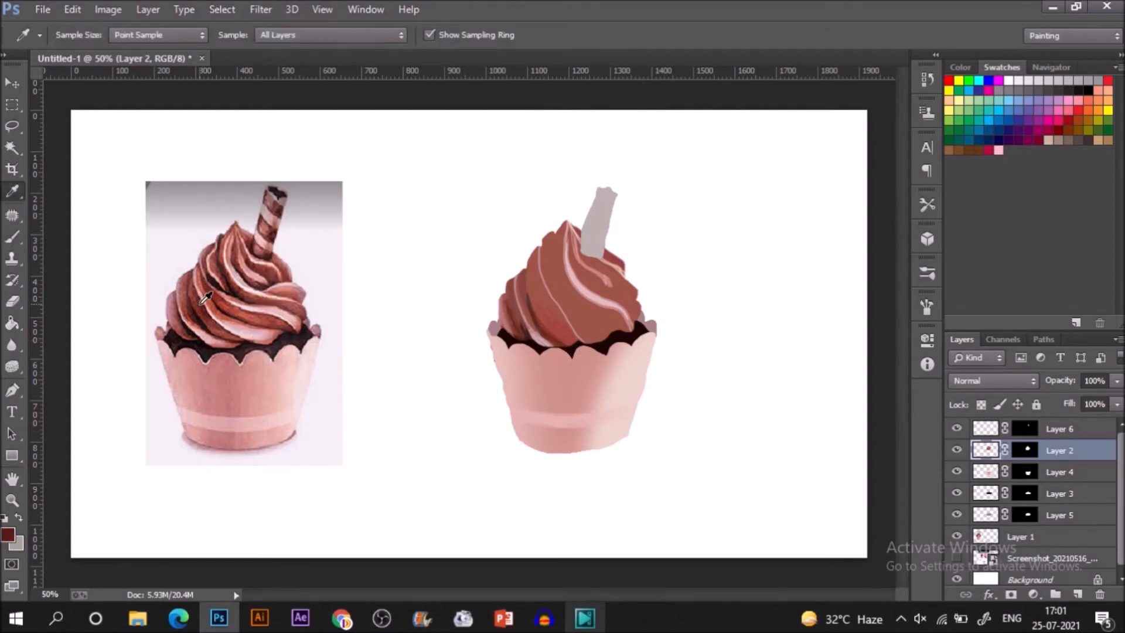
key(b)
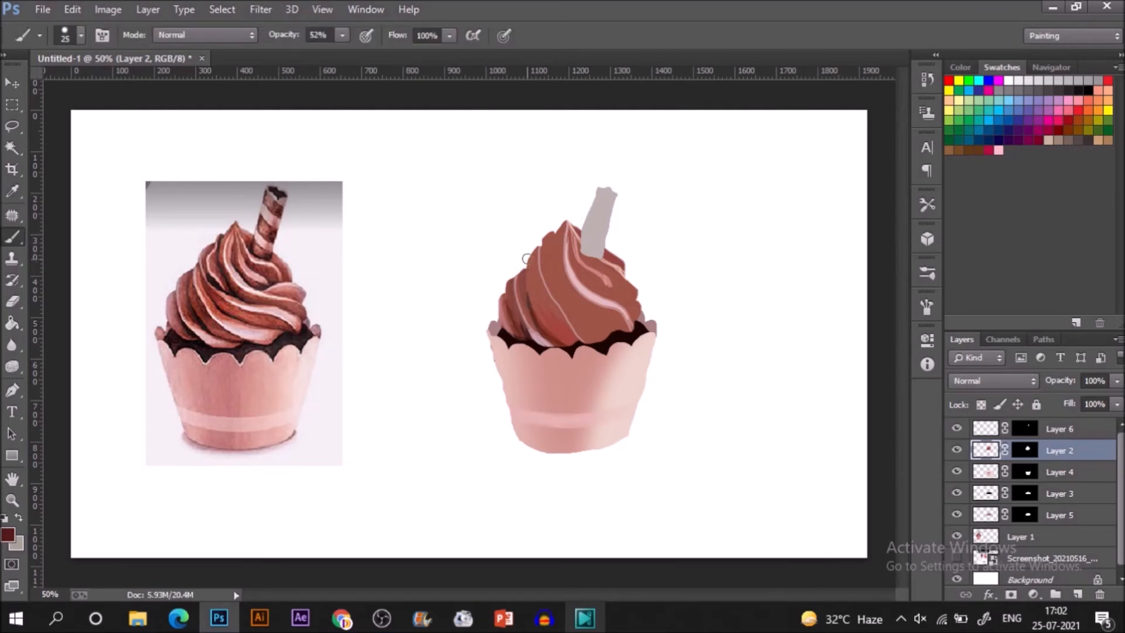
drag(530, 256, 538, 298)
mouse_move(528, 264)
mouse_down()
mouse_move(544, 325)
mouse_move(566, 333)
mouse_up()
drag(535, 290, 569, 334)
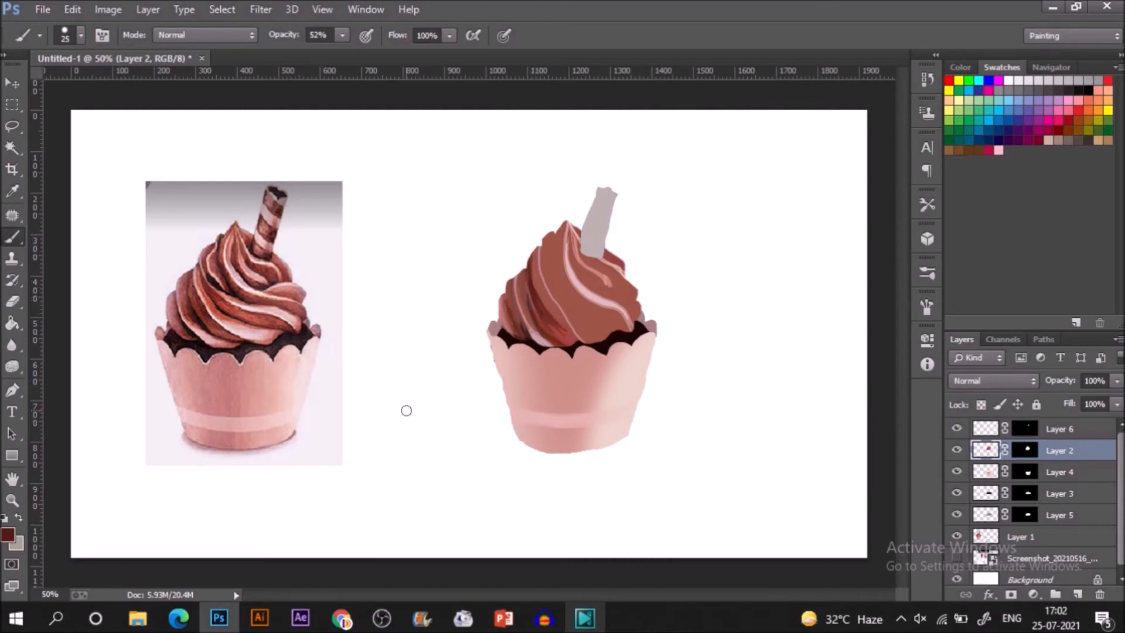
Sample the pale pink of the reference's lower swirl and broaden the highlight at the lower centre of the painted frosting.
key(i)
click(249, 328)
key(b)
mouse_move(570, 322)
mouse_down()
mouse_move(589, 343)
mouse_move(621, 342)
mouse_move(574, 326)
mouse_move(600, 347)
mouse_move(606, 338)
mouse_move(588, 337)
mouse_up()
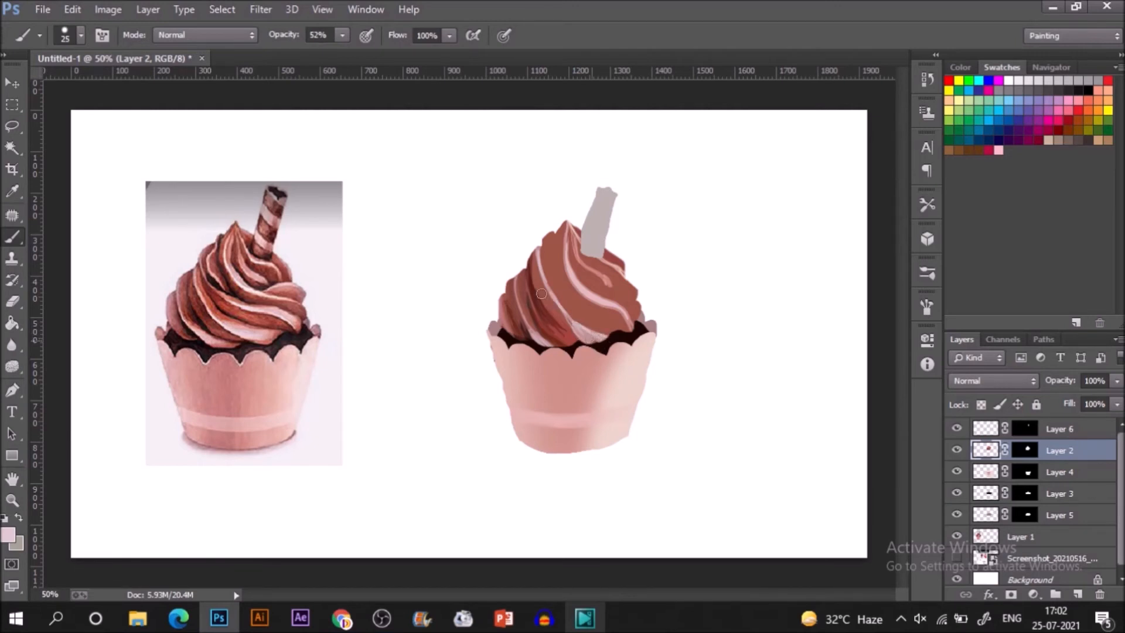
Sample the orange-red of the reference's middle swirl and warm the painted swirl left of the central highlight line.
key(i)
click(214, 311)
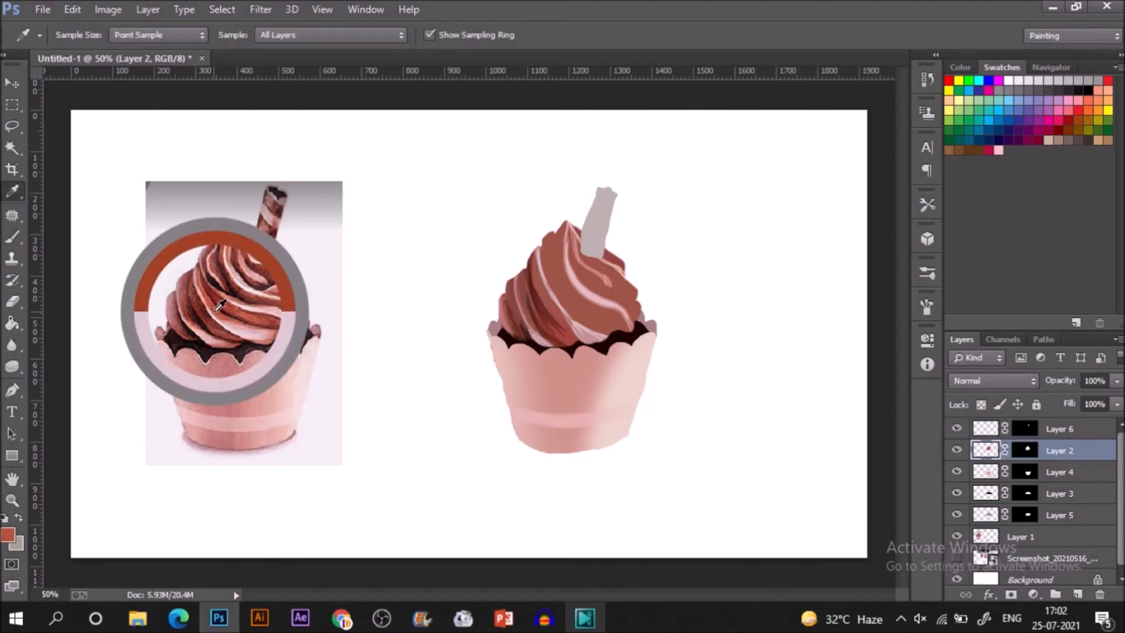
key(b)
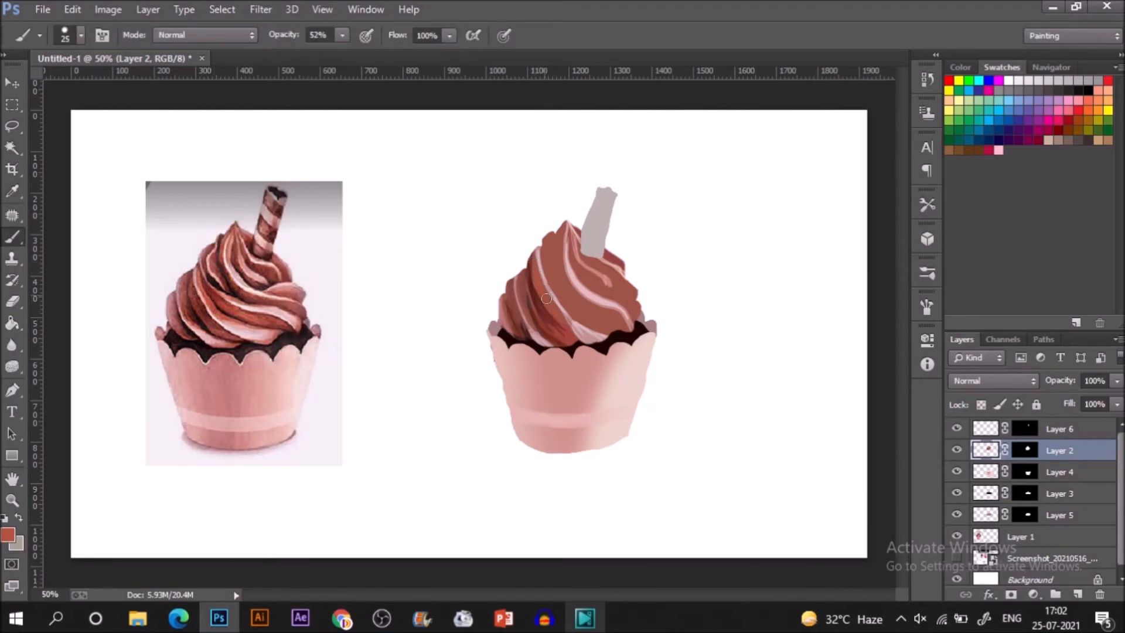
Sample the dark maroon between the reference's swirls and paint shadows along the central highlight line and below the frosting's peak.
key(i)
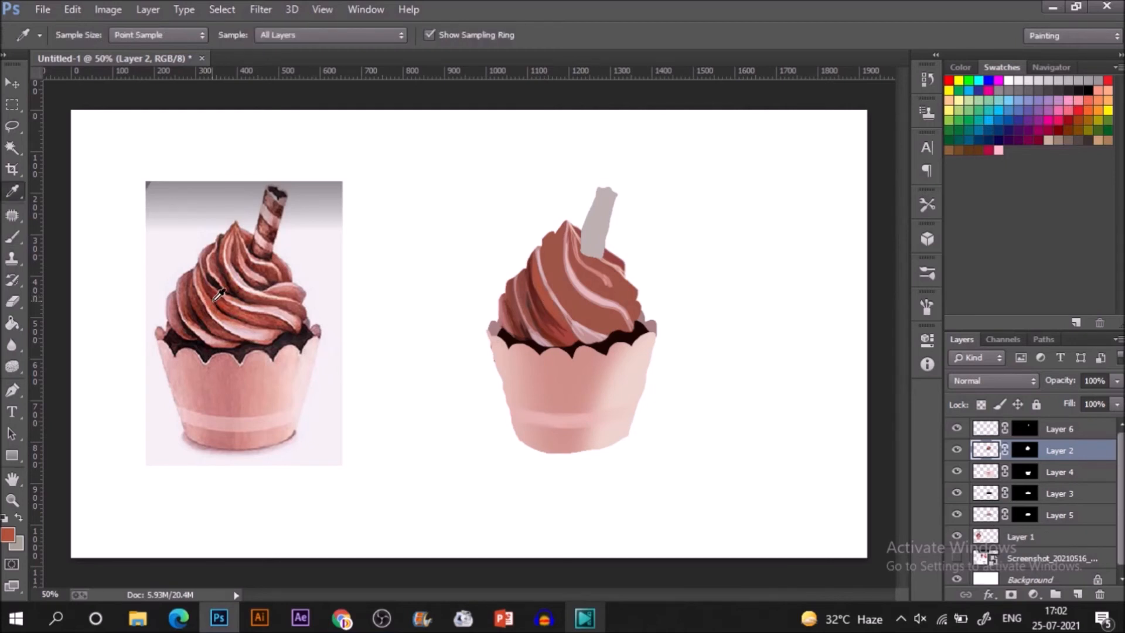
click(222, 302)
key(b)
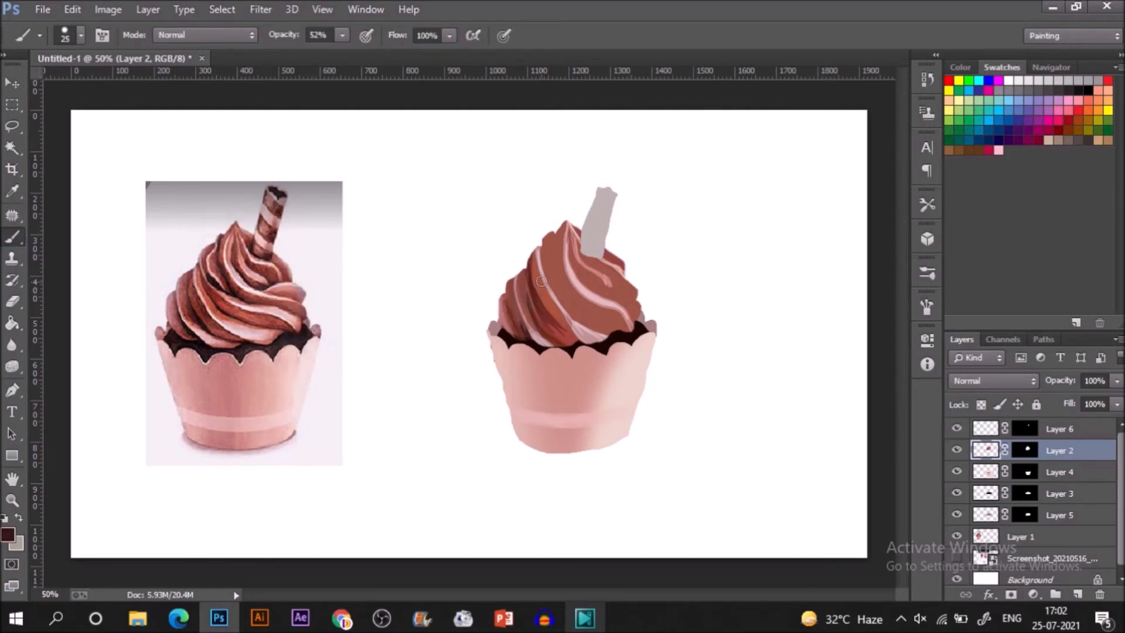
drag(538, 265, 536, 256)
drag(545, 297, 584, 352)
drag(553, 234, 559, 262)
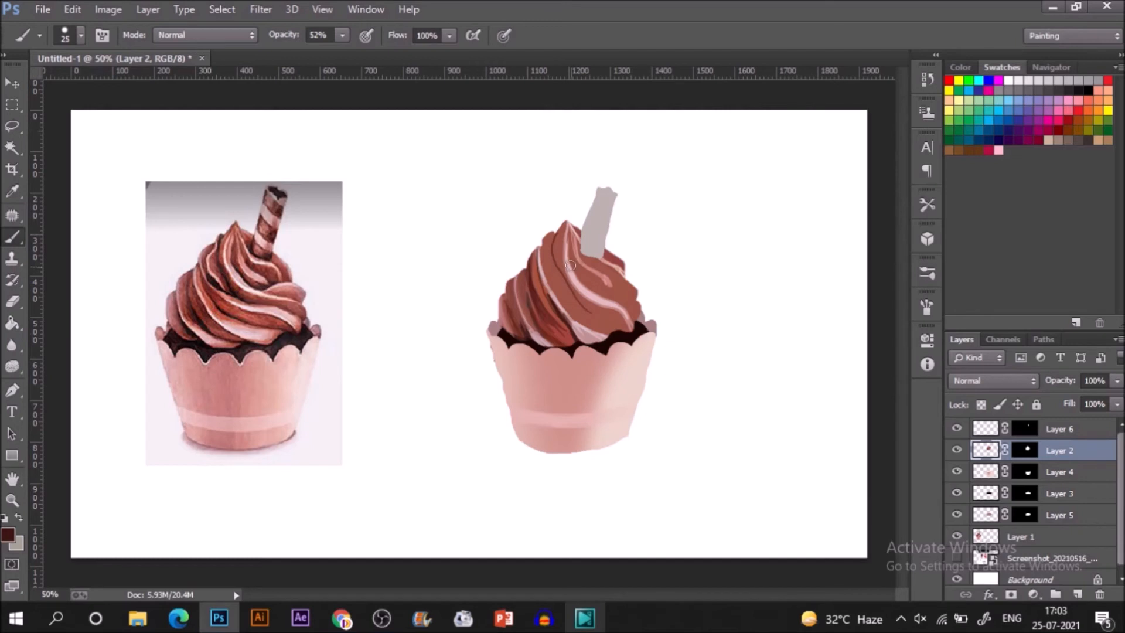
Sample the dusty pink of the painted lower swirl and extend the highlights across the frosting's lower right folds.
click(589, 331)
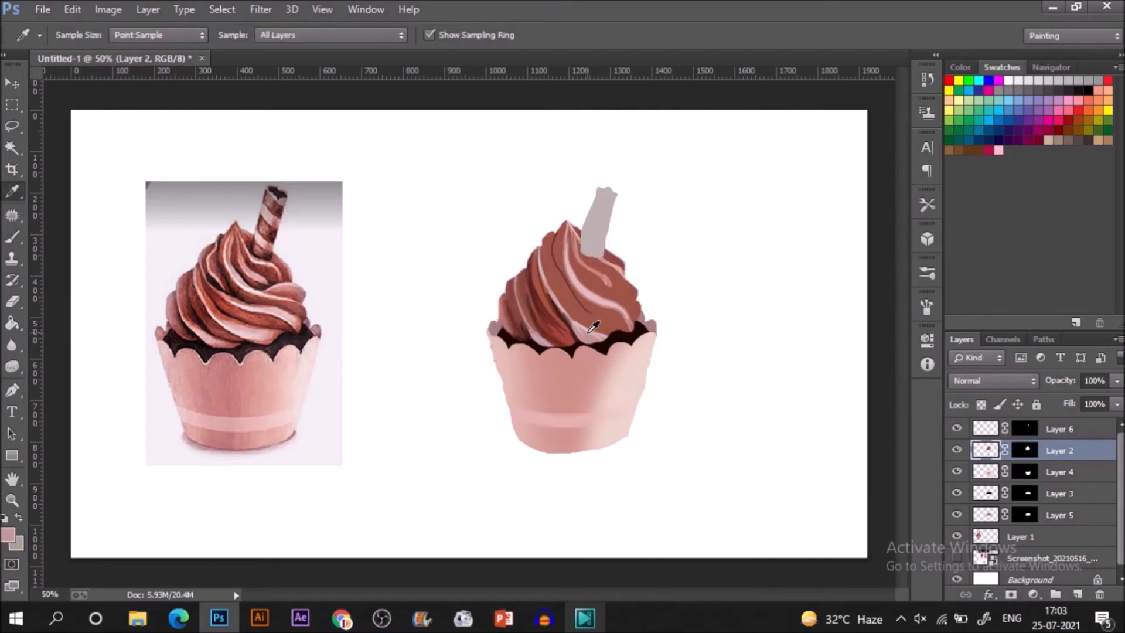
key(b)
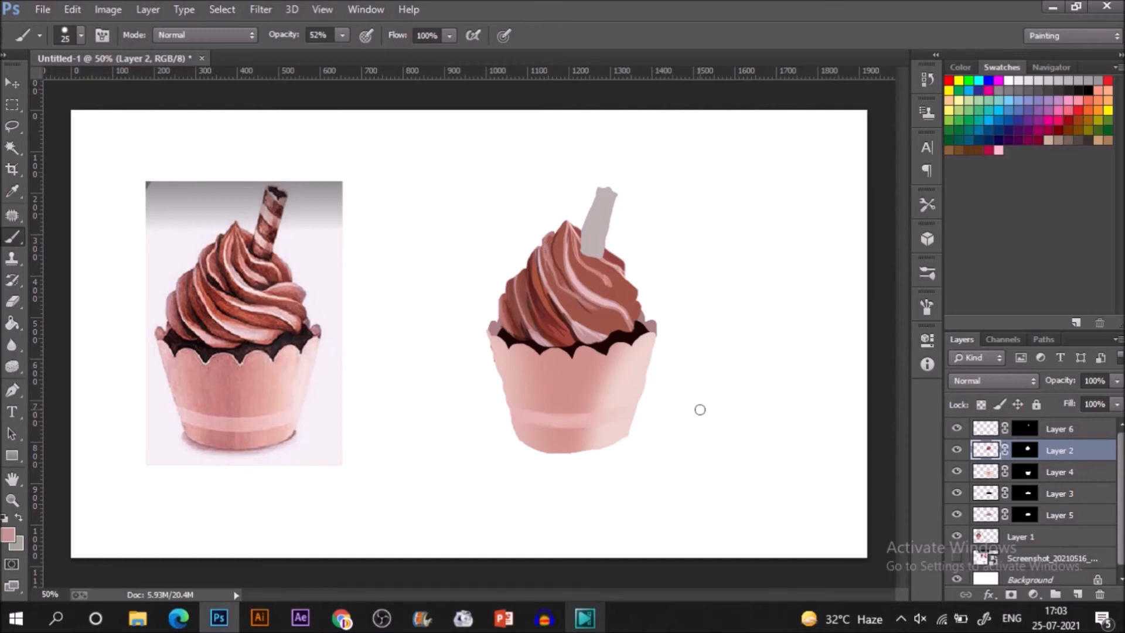
drag(624, 313, 613, 332)
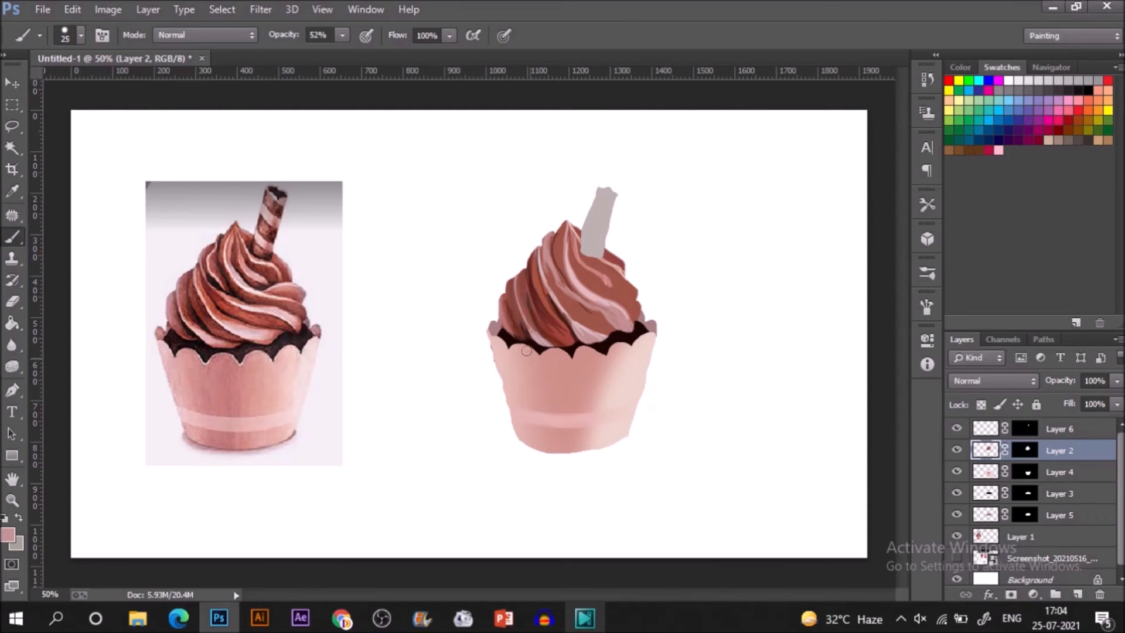
Sample the reddish brown of the reference's lower right swirl and warm the painted folds below the peak and on the right side.
key(i)
click(288, 328)
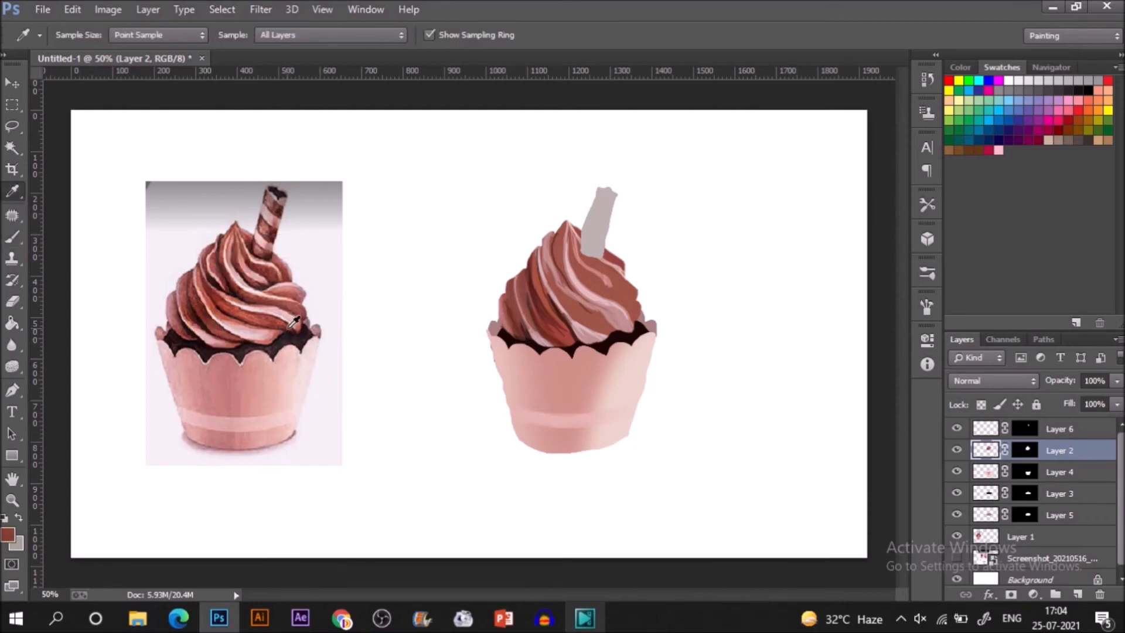
key(b)
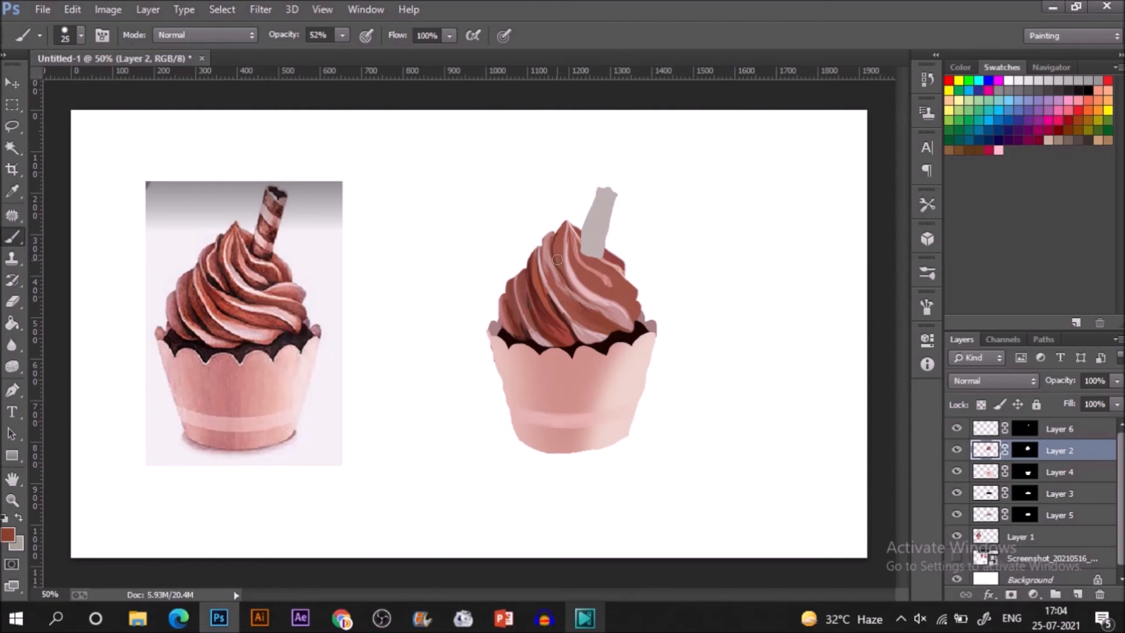
drag(559, 258, 564, 267)
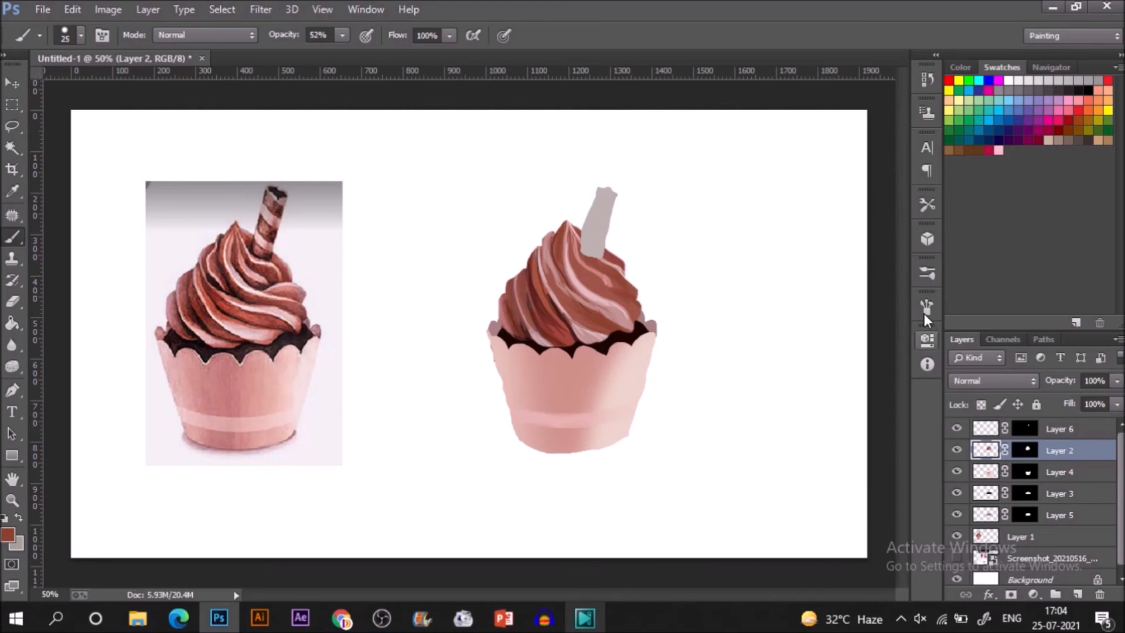
On Layer 2, sample the reddish brown of the reference's middle swirl and blend it into the painted frosting's right folds.
click(1054, 429)
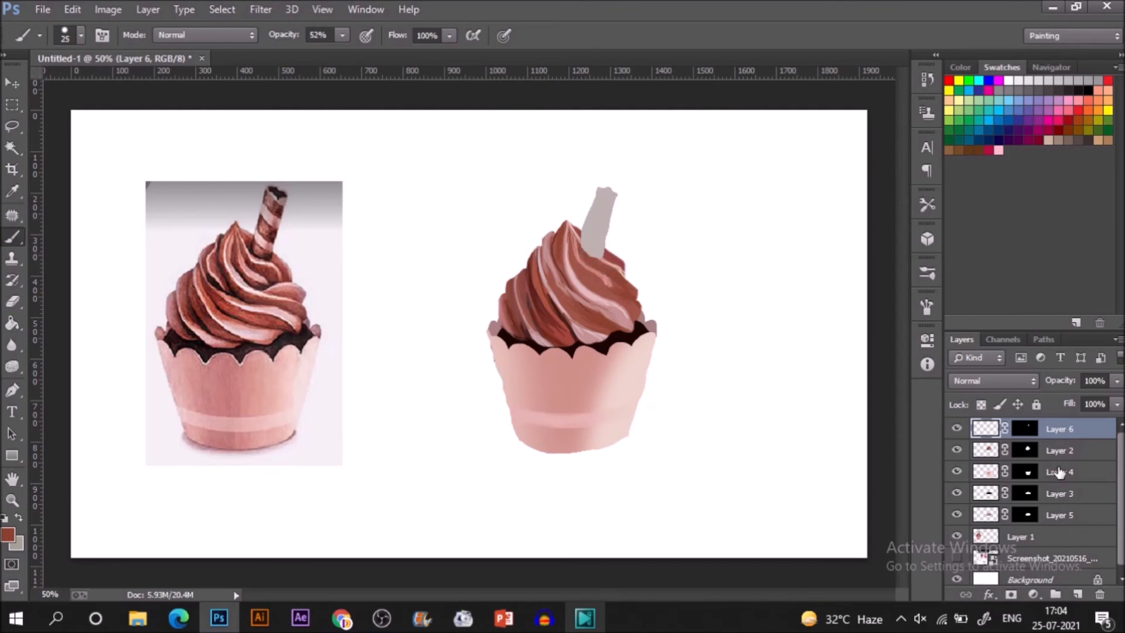
click(1062, 451)
key(i)
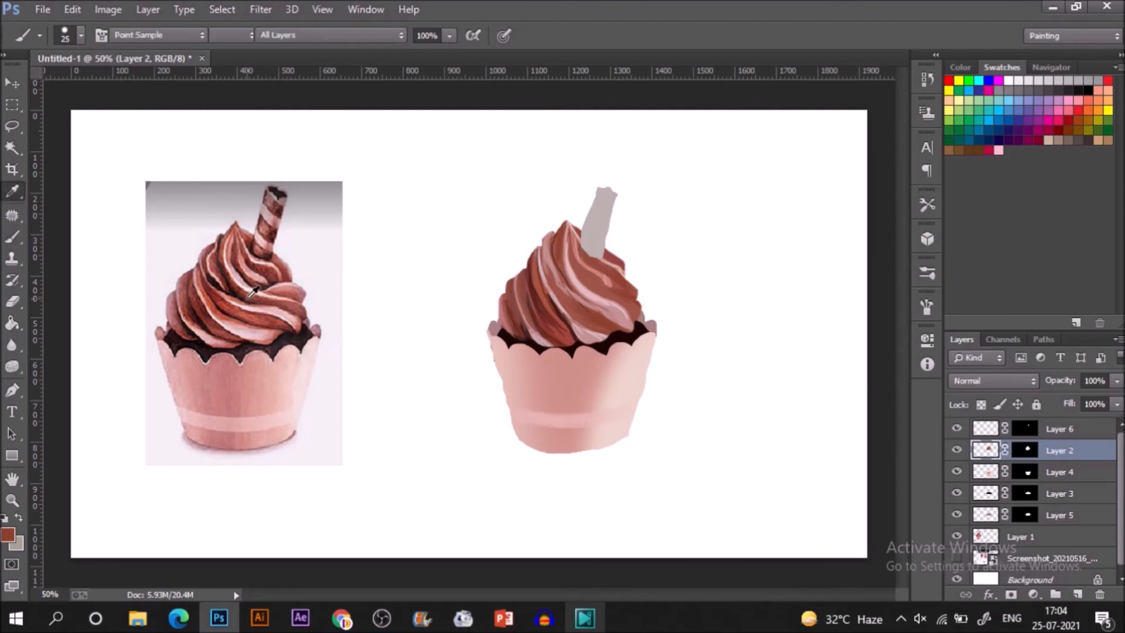
click(251, 288)
key(b)
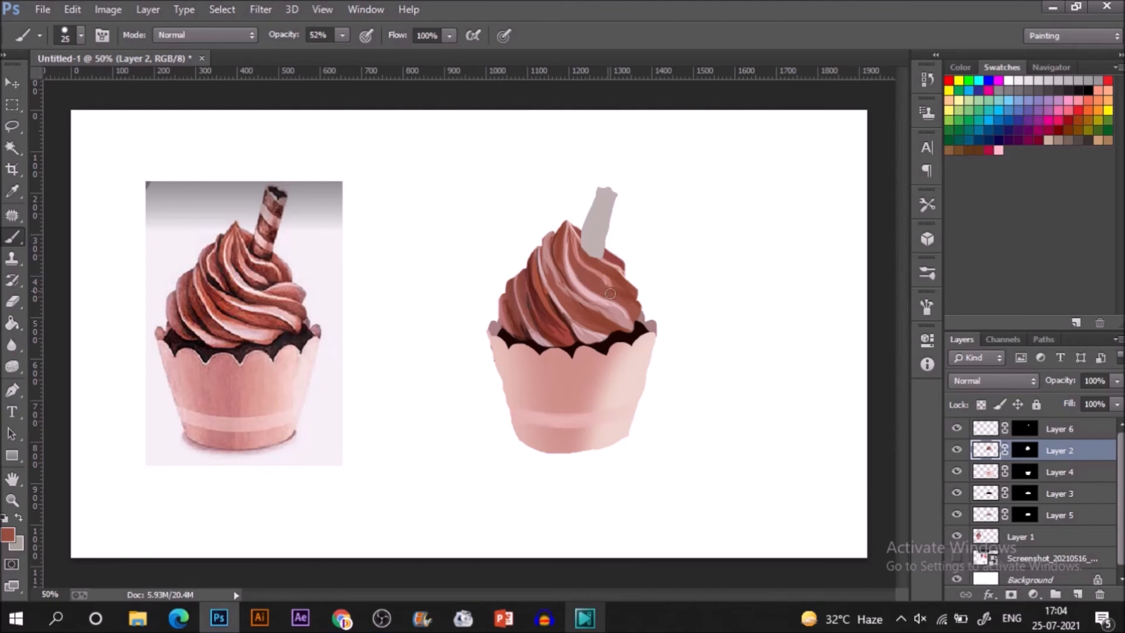
Sample tones from the reference's upper and right swirls, ending with rosy pink, and paint highlights on the frosting's right folds.
key(i)
click(250, 261)
key(b)
key(i)
click(295, 290)
click(292, 288)
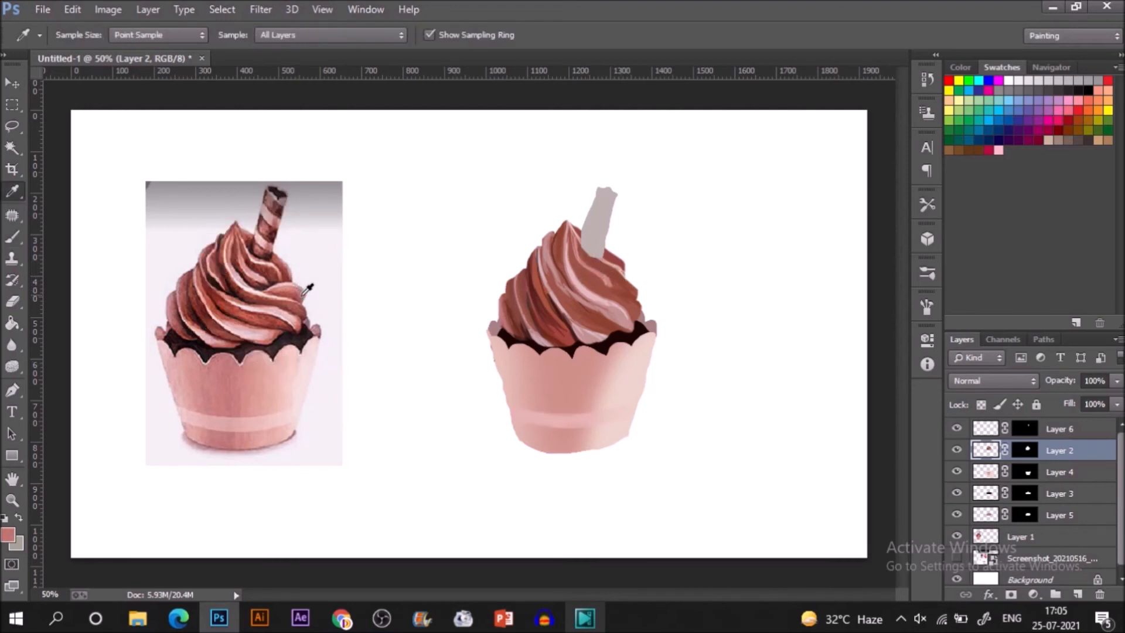
key(b)
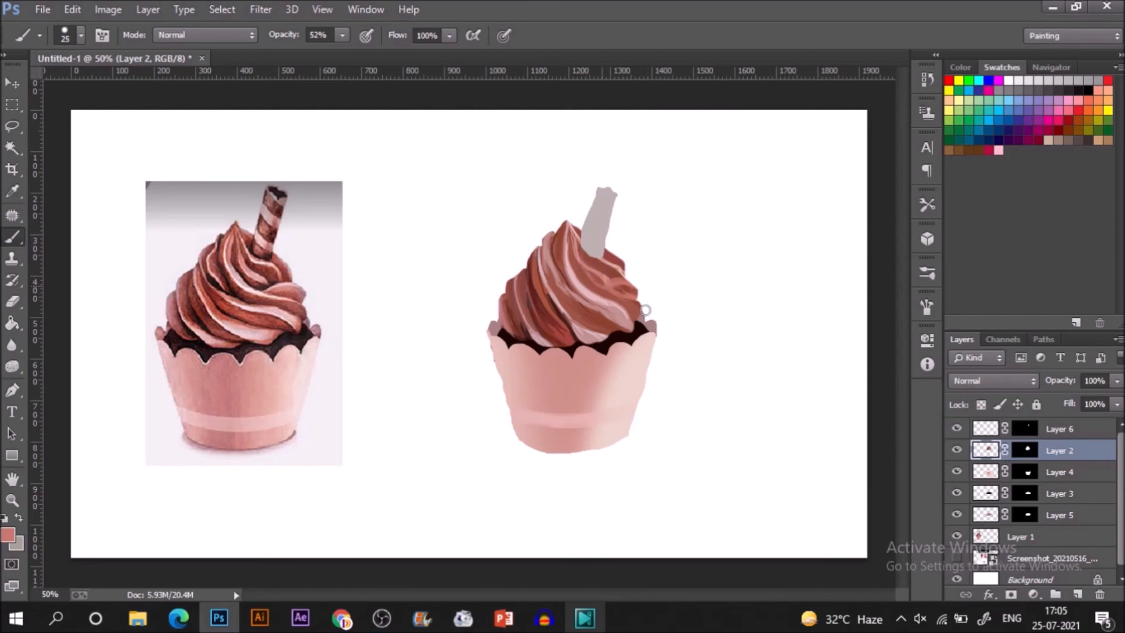
Sample the brick red at the reference frosting's right edge and blend it along the painted frosting's right edge.
key(i)
click(306, 300)
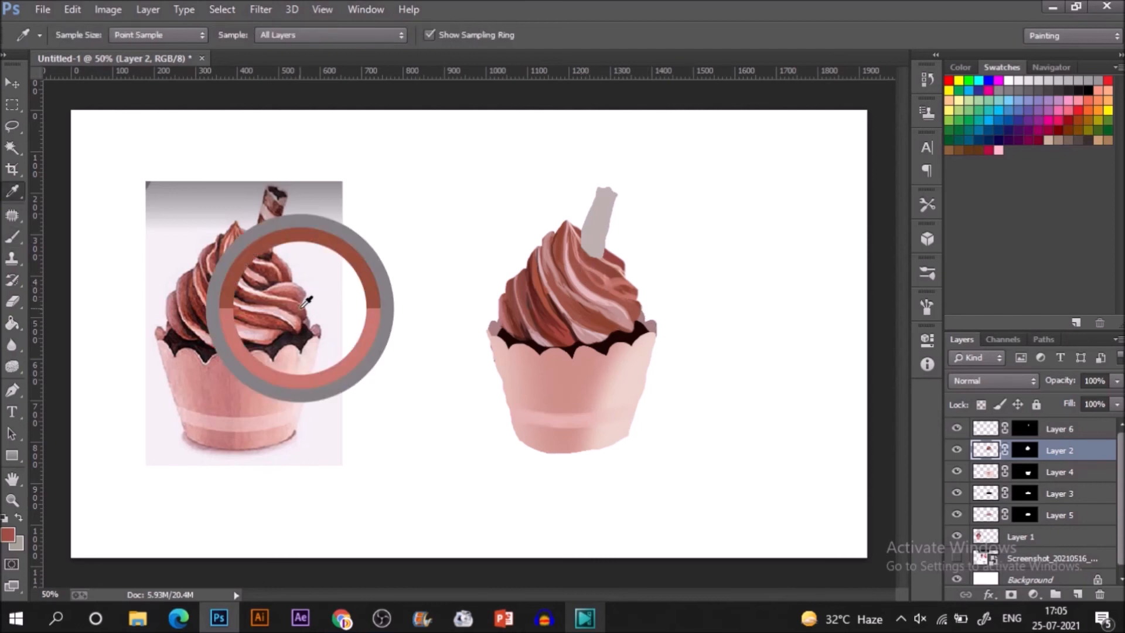
key(b)
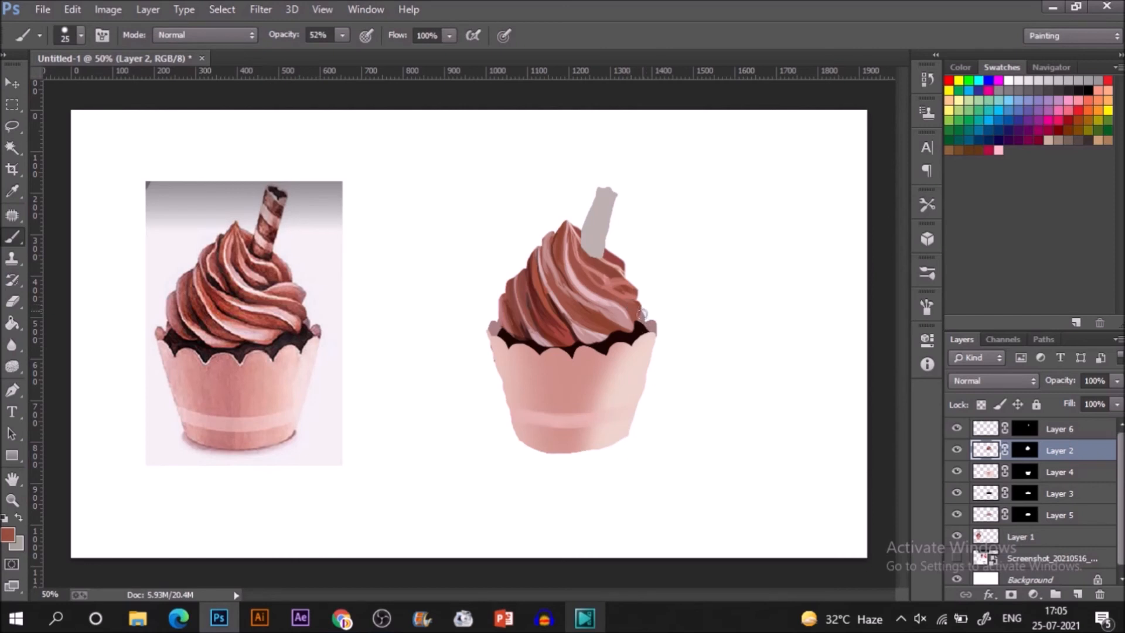
Sample the dark brown of a crease in the reference's middle frosting and paint shadows between the painted frosting's right folds.
key(i)
click(236, 273)
key(b)
drag(621, 287, 655, 303)
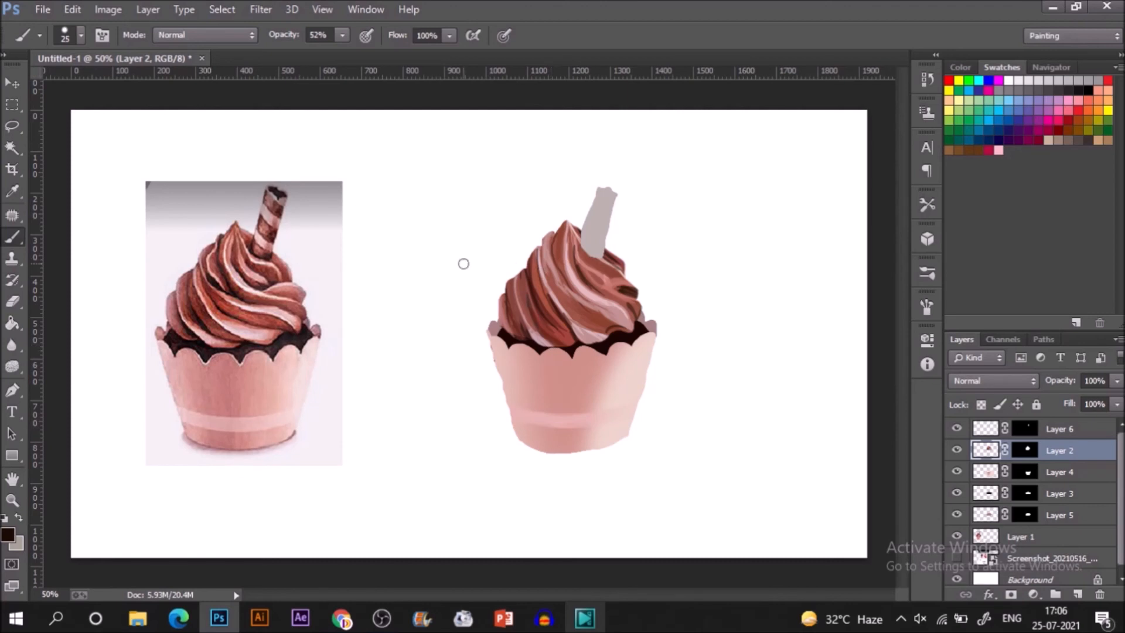
Sample the light pink of the reference's wafer stick and cover the grey stick on Layer 6 with it, enlarging the brush to 50.
key(i)
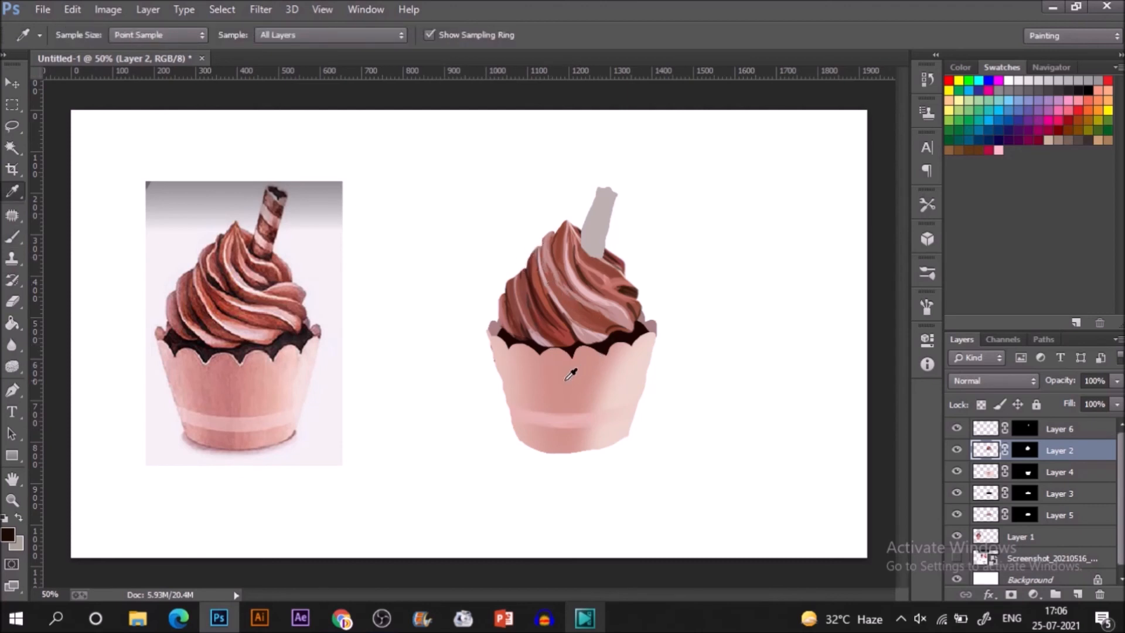
click(277, 208)
key(b)
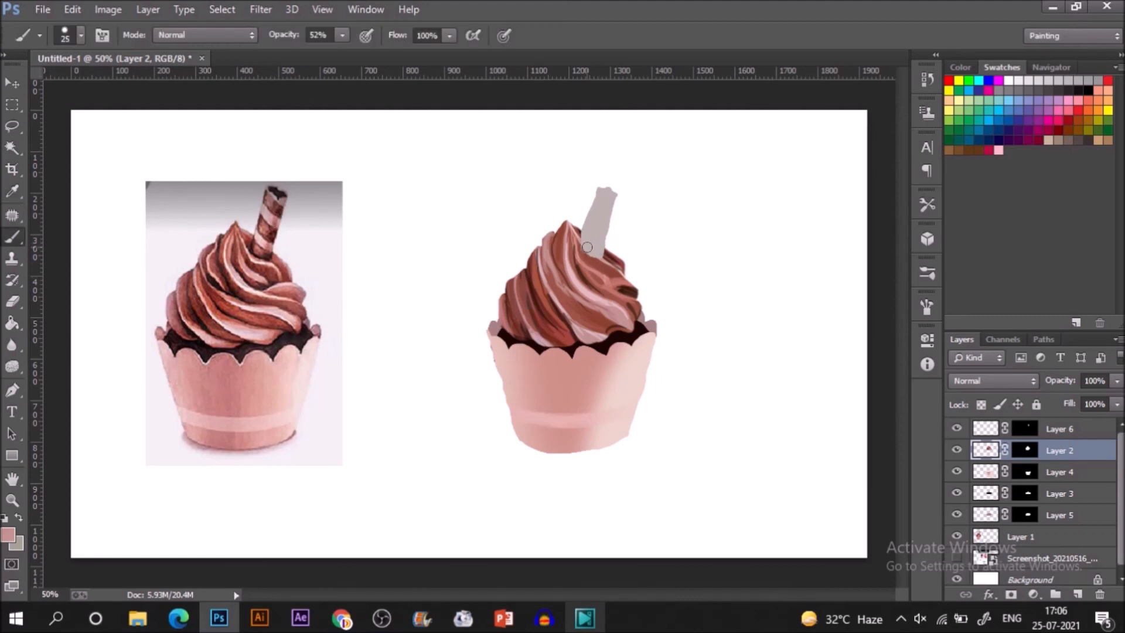
click(996, 424)
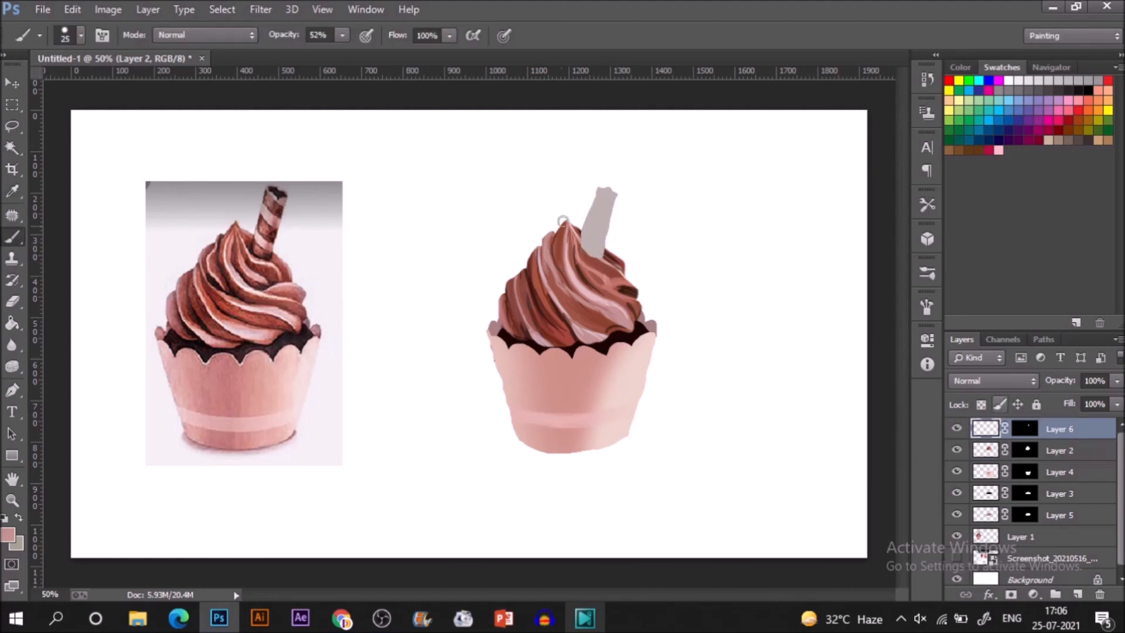
mouse_move(600, 206)
mouse_down()
mouse_move(581, 251)
mouse_move(603, 176)
mouse_move(589, 256)
mouse_up()
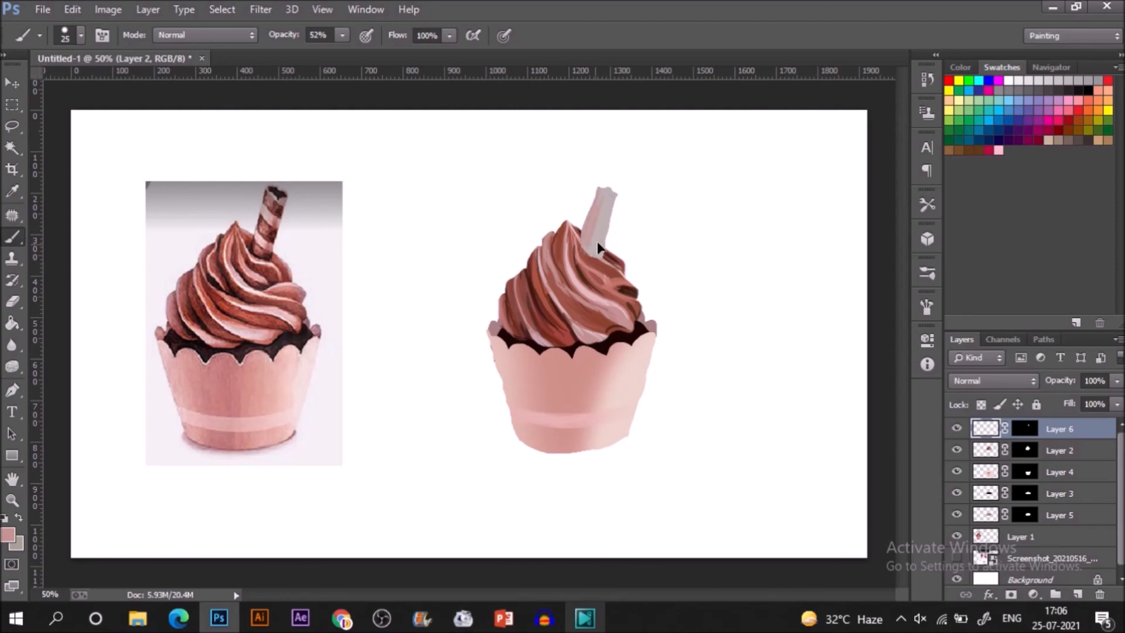
key(bracketright)
key(bracketright)
key(bracketright)
key(bracketright)
key(bracketright)
mouse_move(596, 216)
mouse_down()
mouse_move(610, 181)
mouse_move(589, 241)
mouse_move(598, 250)
mouse_up()
drag(615, 181, 596, 227)
Sample the dark red of the reference stick's stripes and paint diagonal stripes down the pink stick with a size 30 brush.
key(i)
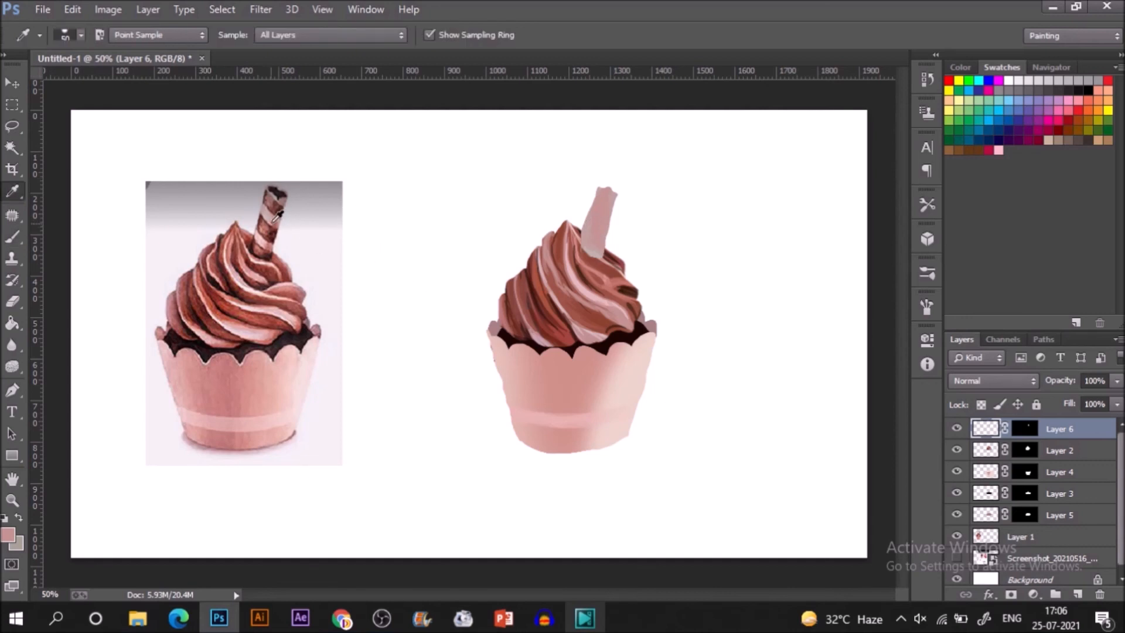
click(273, 228)
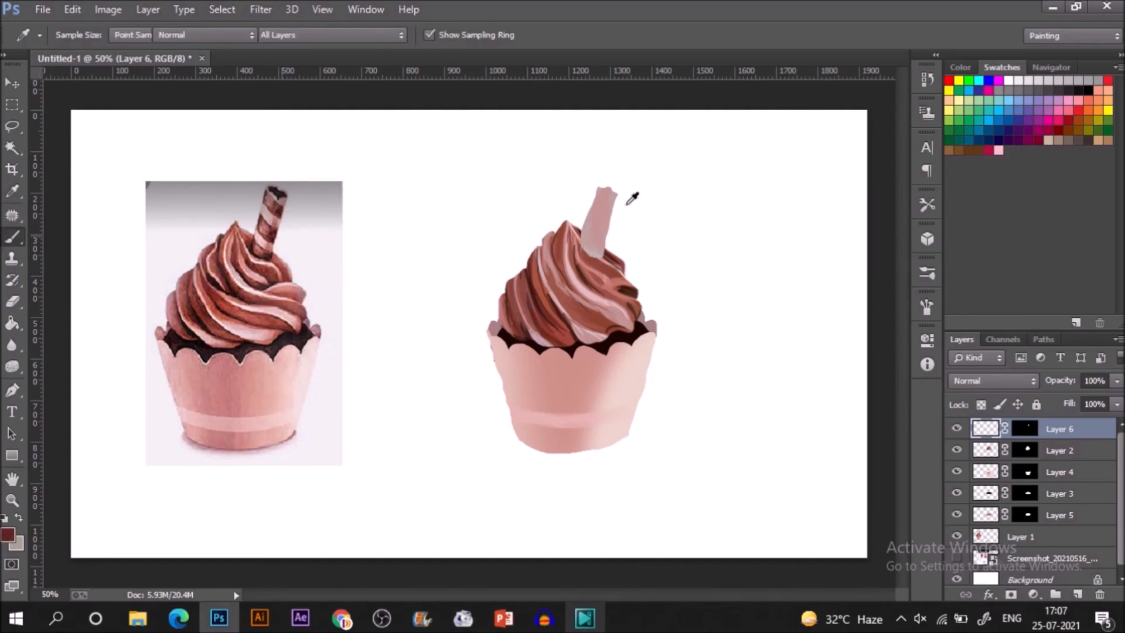
key(b)
key(bracketleft)
key(bracketleft)
key(bracketleft)
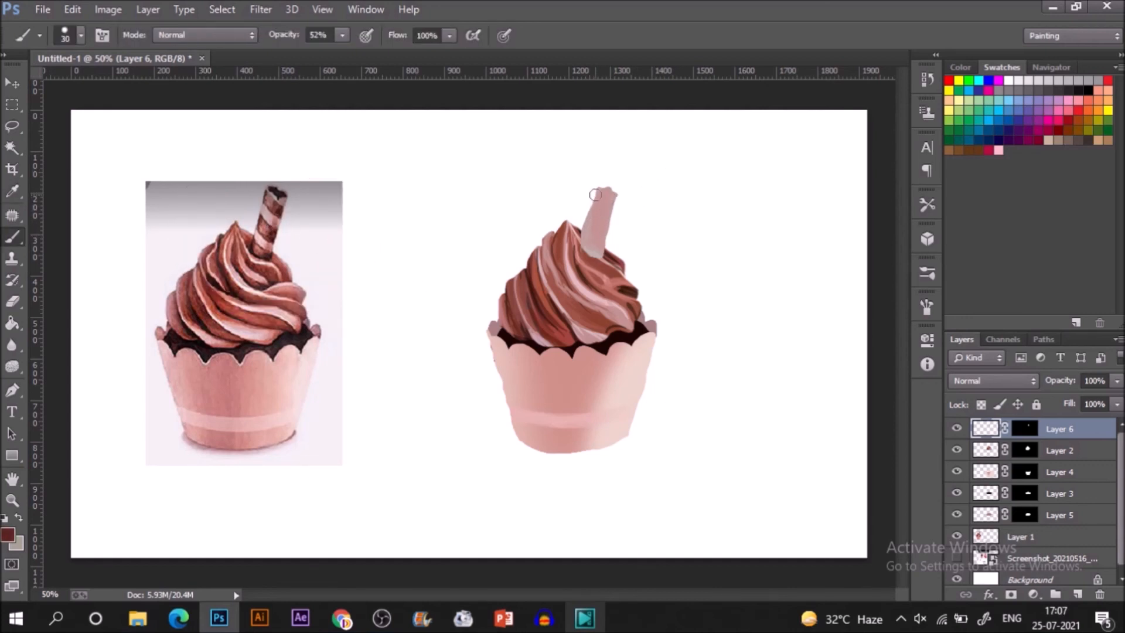
mouse_move(595, 196)
mouse_down()
mouse_move(615, 221)
mouse_move(600, 235)
mouse_move(616, 248)
mouse_move(587, 246)
mouse_move(596, 256)
mouse_move(587, 246)
mouse_up()
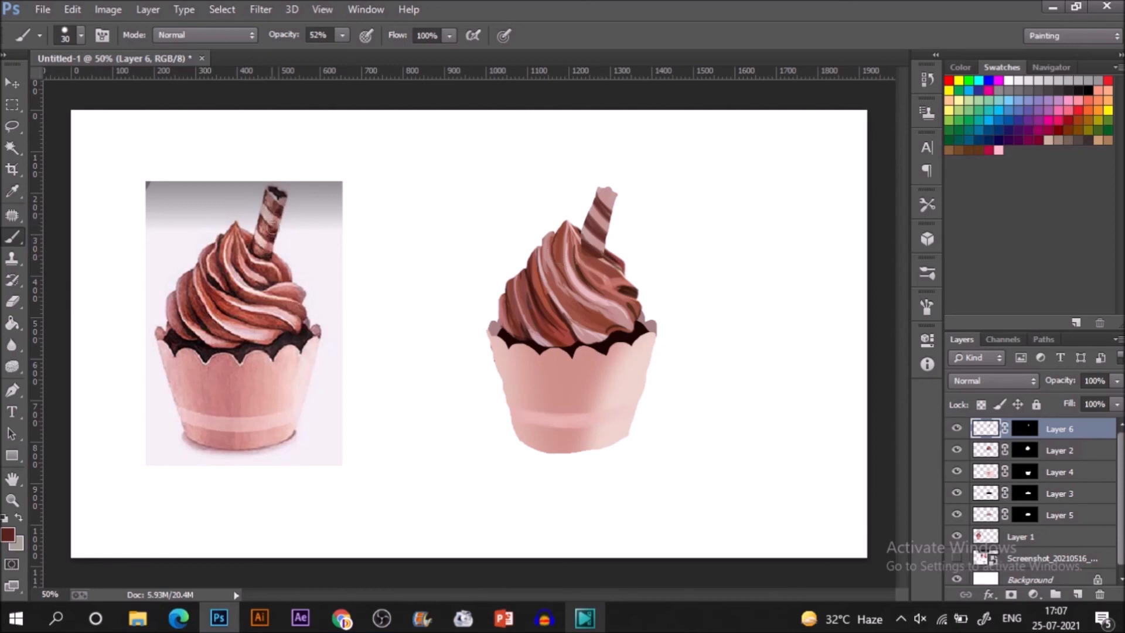
Sample the near-black brown of the reference stick's opening and darken the painted stick's top opening.
key(i)
click(280, 192)
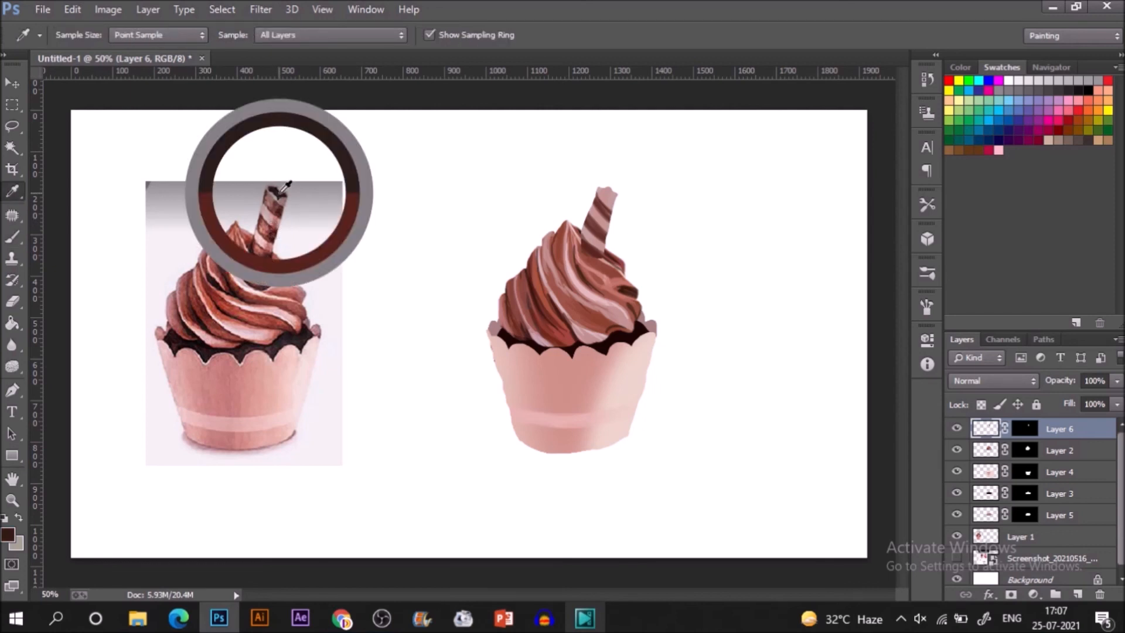
key(b)
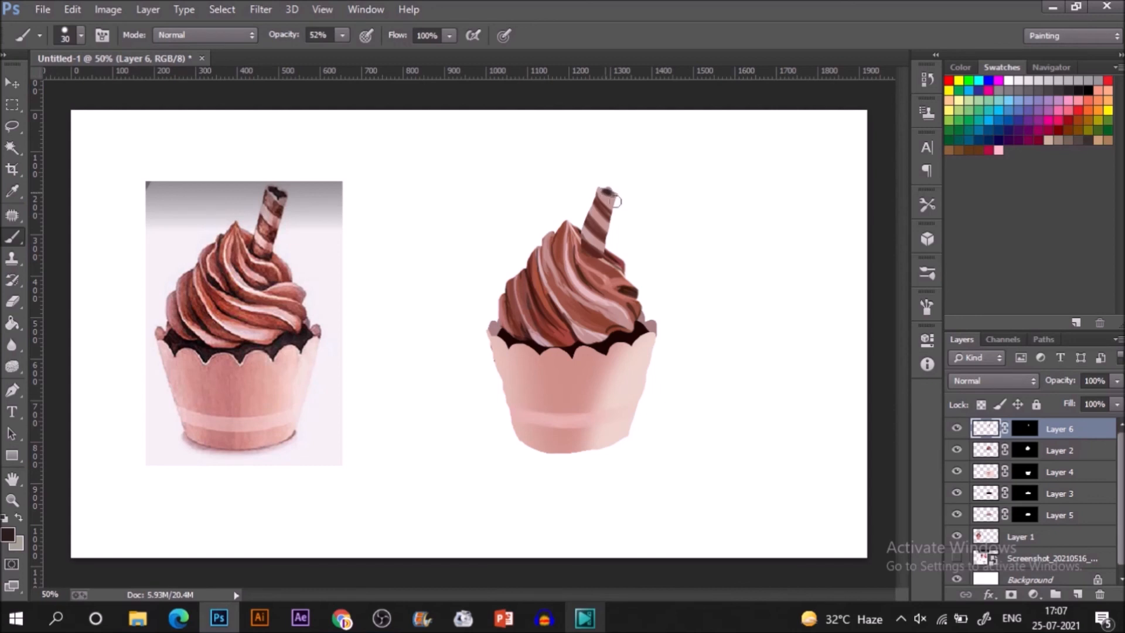
Sample the medium reddish brown from the reference's wafer stick and lower the brush opacity to 34%.
key(i)
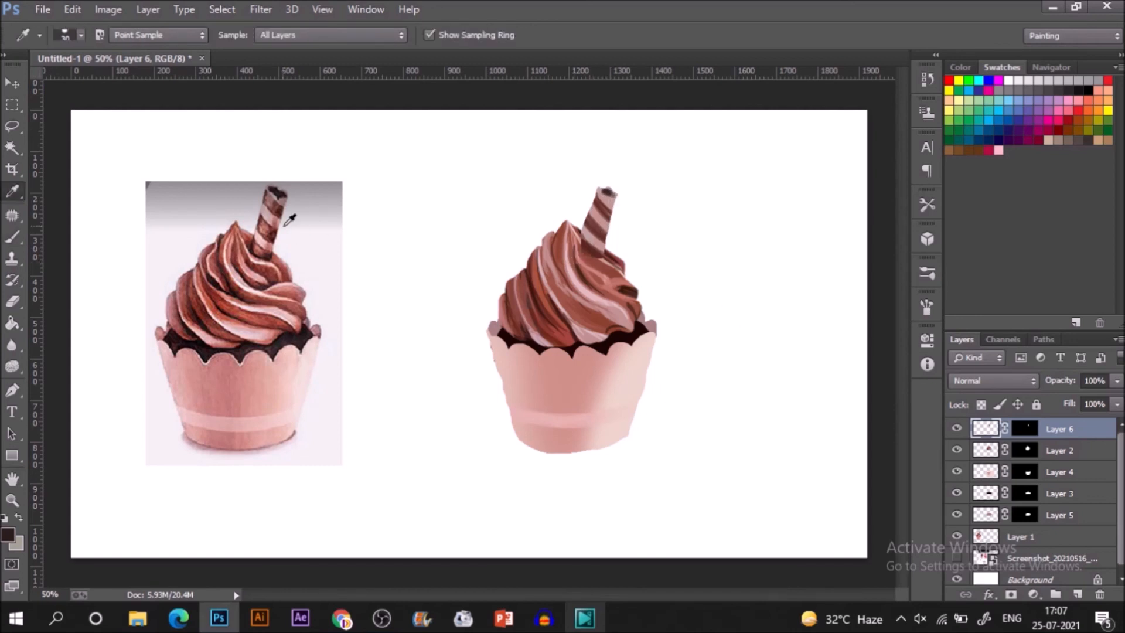
click(277, 226)
key(b)
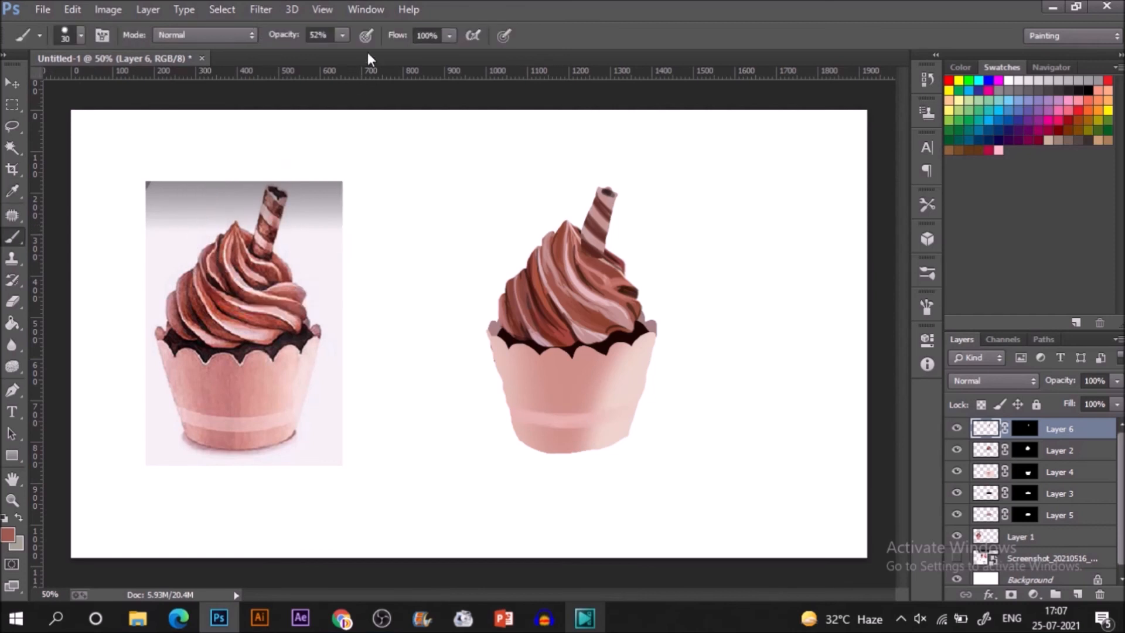
click(341, 35)
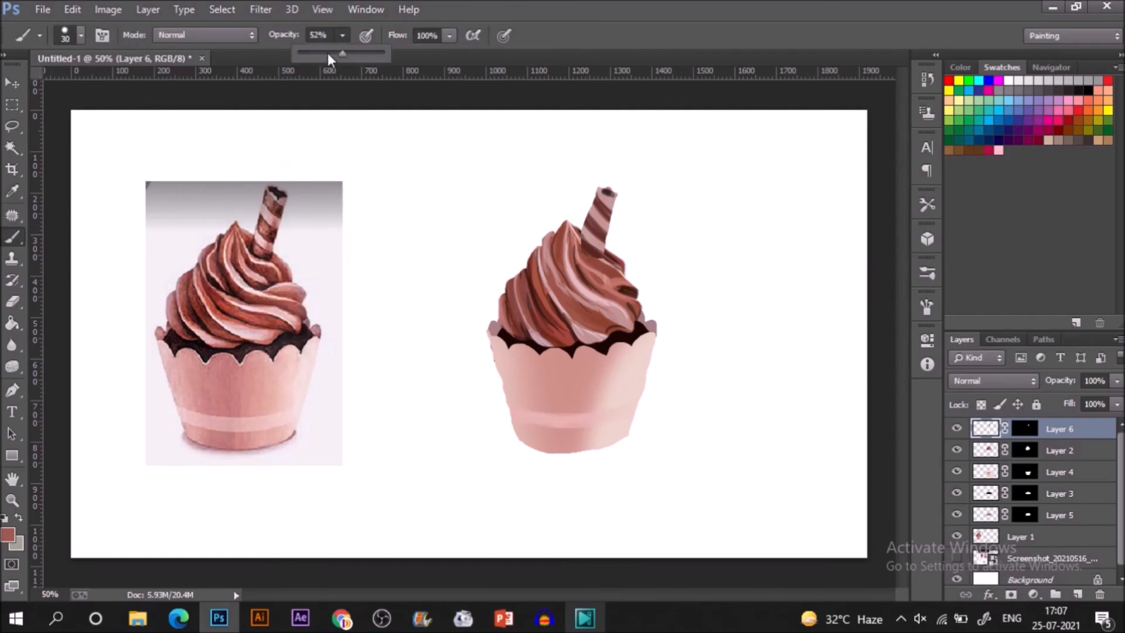
click(328, 54)
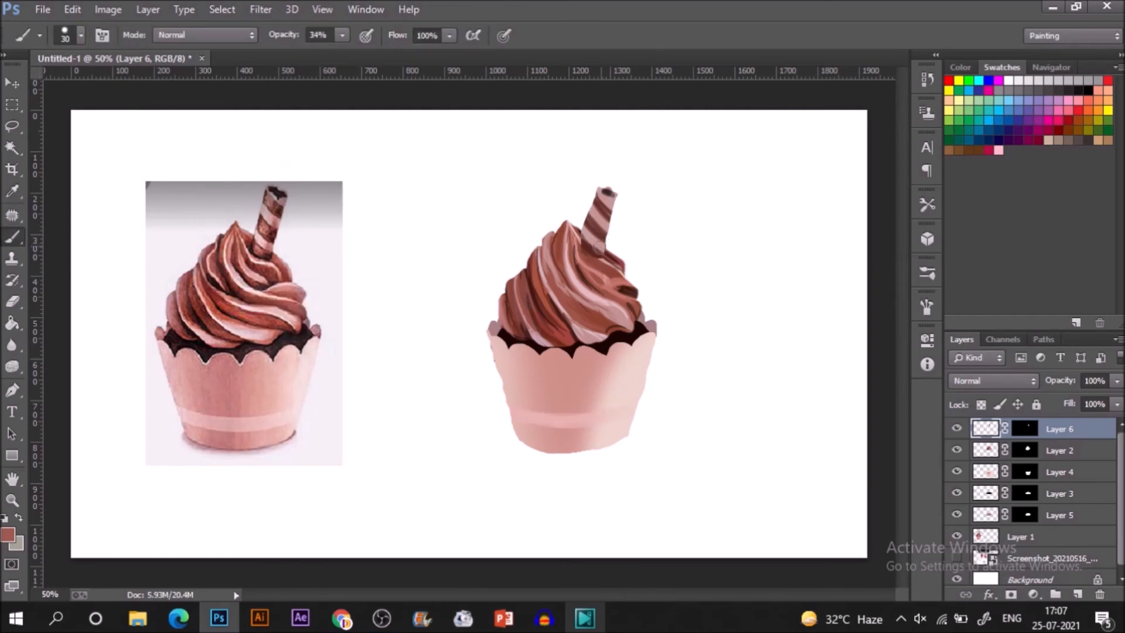
drag(613, 200, 593, 250)
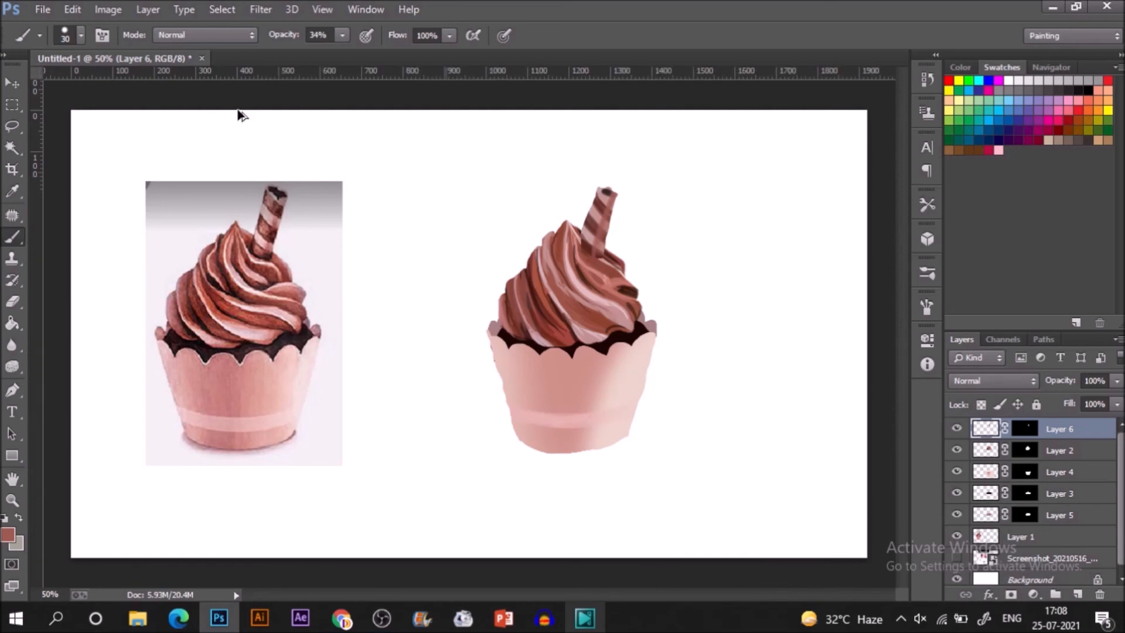
key(ctrl+alt+z)
key(ctrl+alt+z)
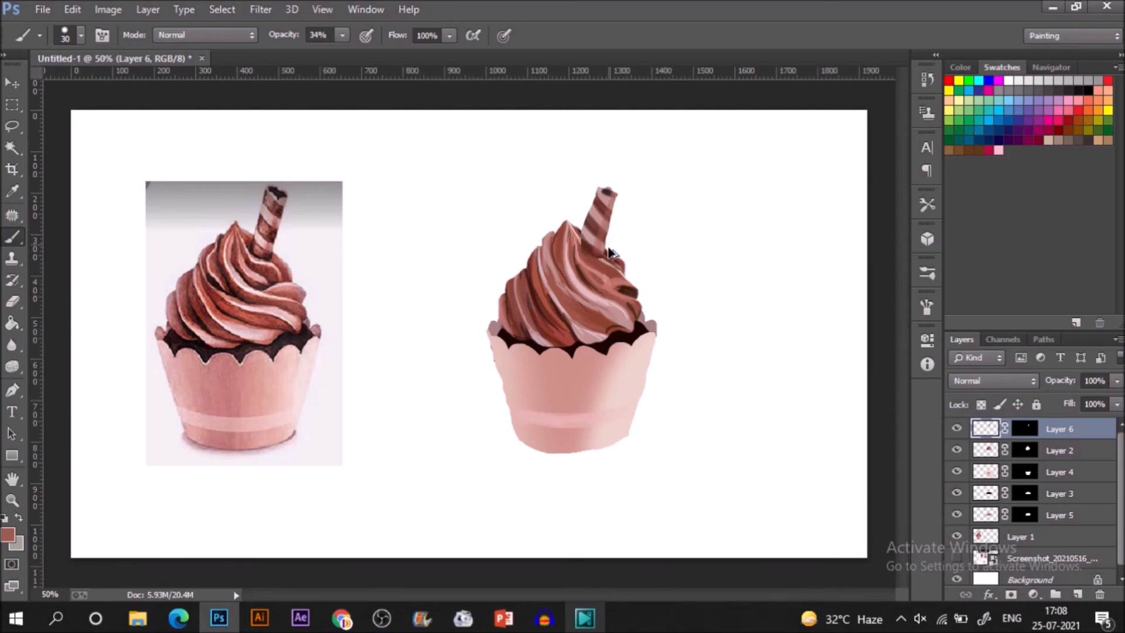
Choose the soft round brush preset at 30 px and softly shade the painted wafer stick with the sampled reddish brown.
click(927, 273)
click(839, 189)
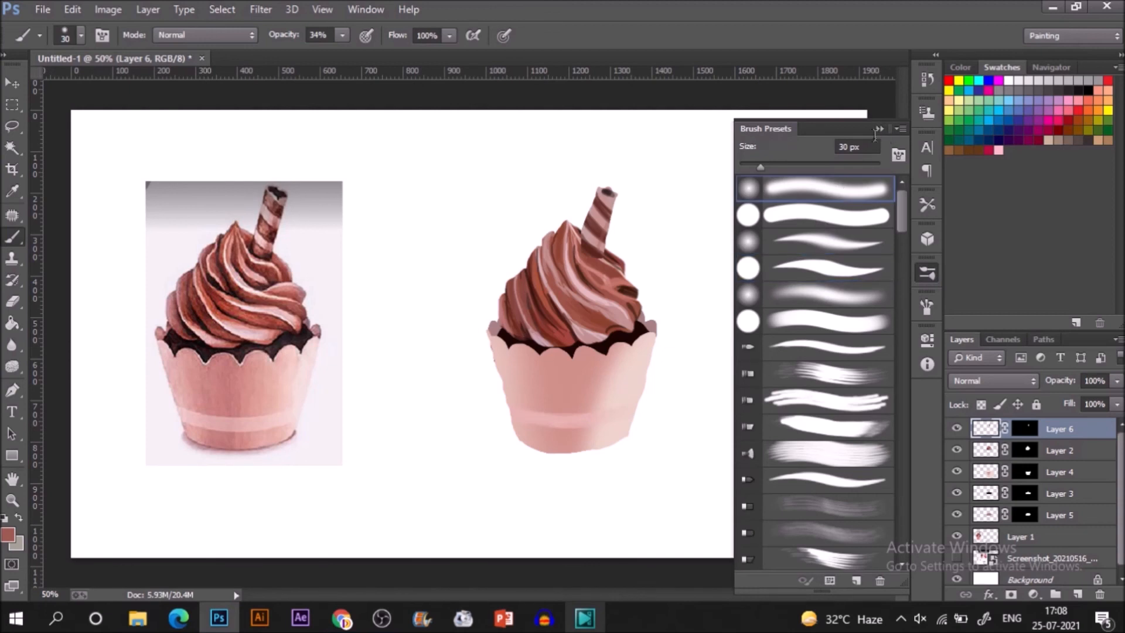
click(879, 128)
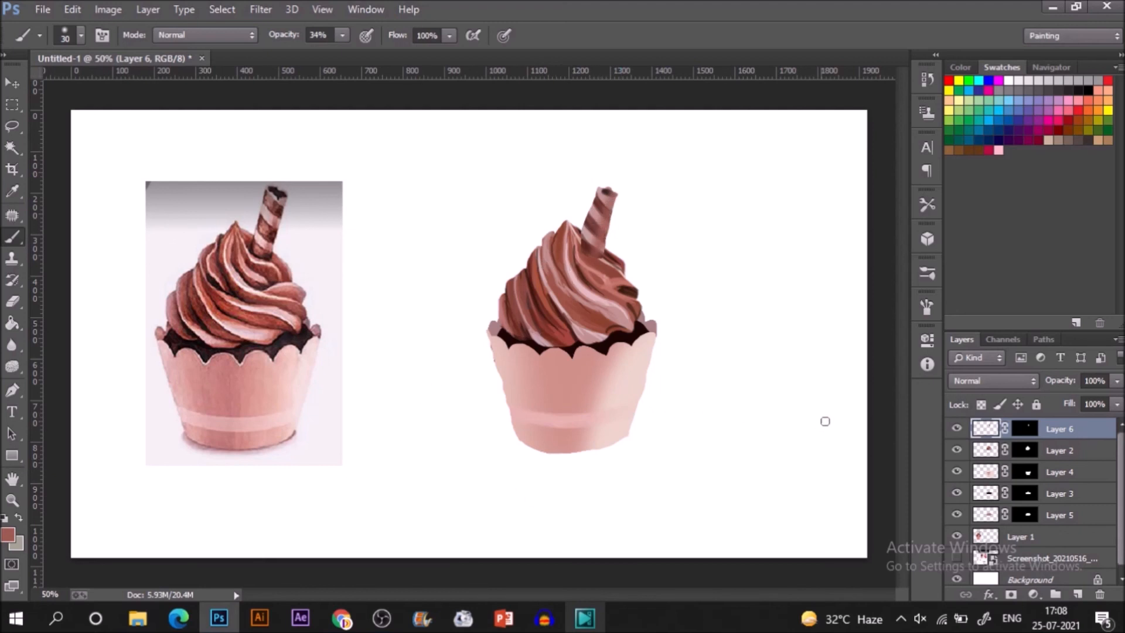
Add a new layer directly above Layer 1 and sample the dark maroon at the reference frosting's lower right edge.
click(1029, 542)
click(1077, 594)
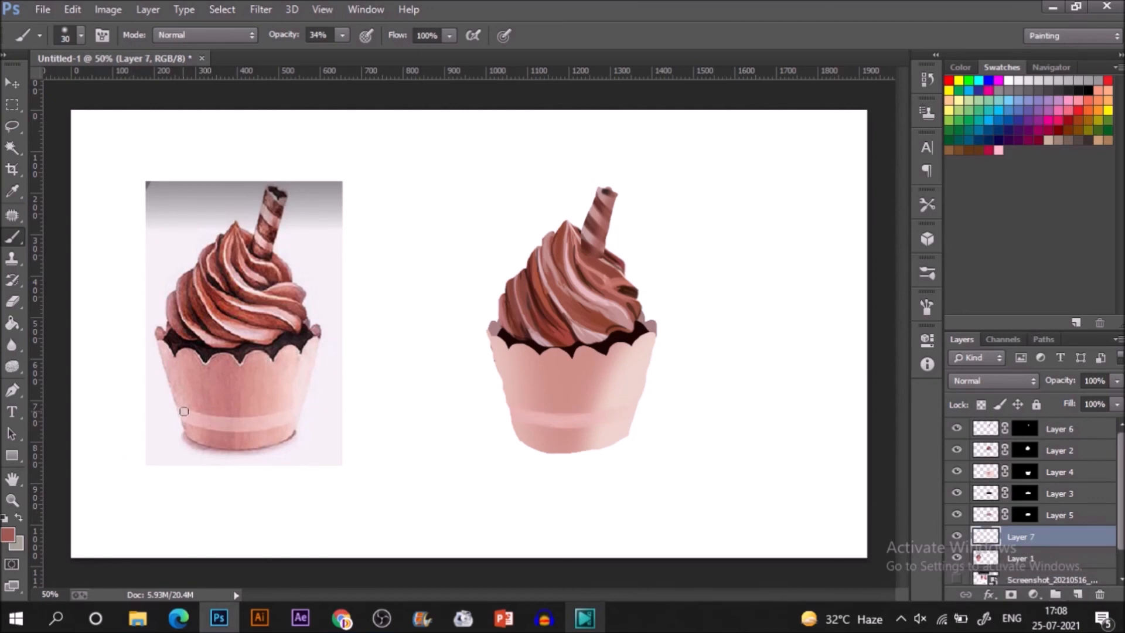
key(i)
click(310, 327)
key(b)
drag(519, 441, 542, 449)
drag(543, 451, 591, 449)
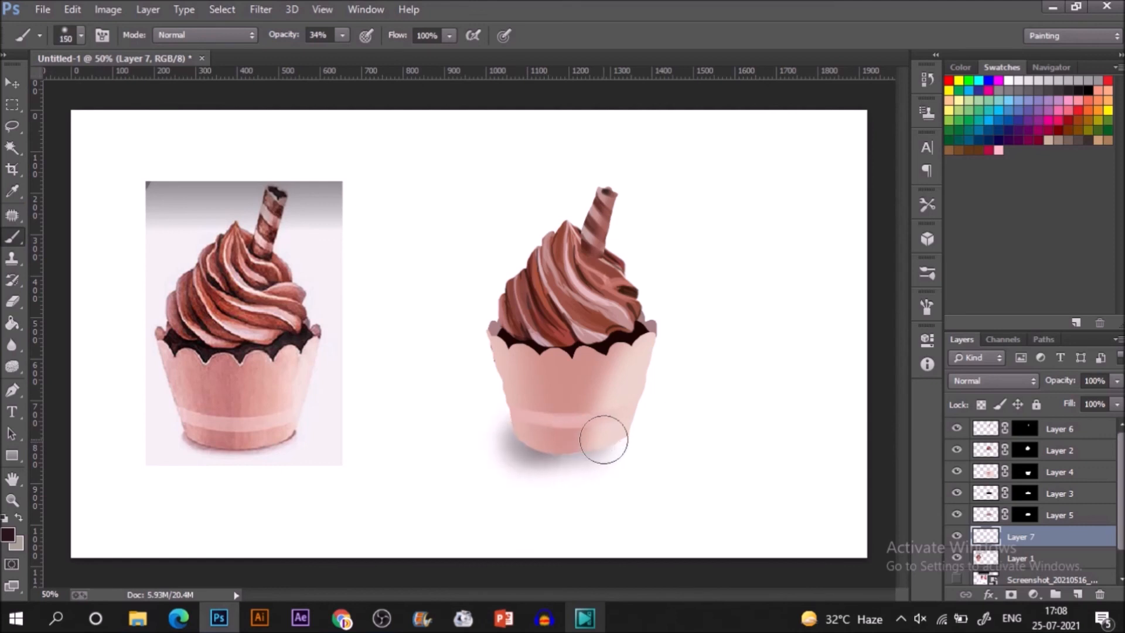
key(ctrl+alt+z)
key(ctrl+alt+z)
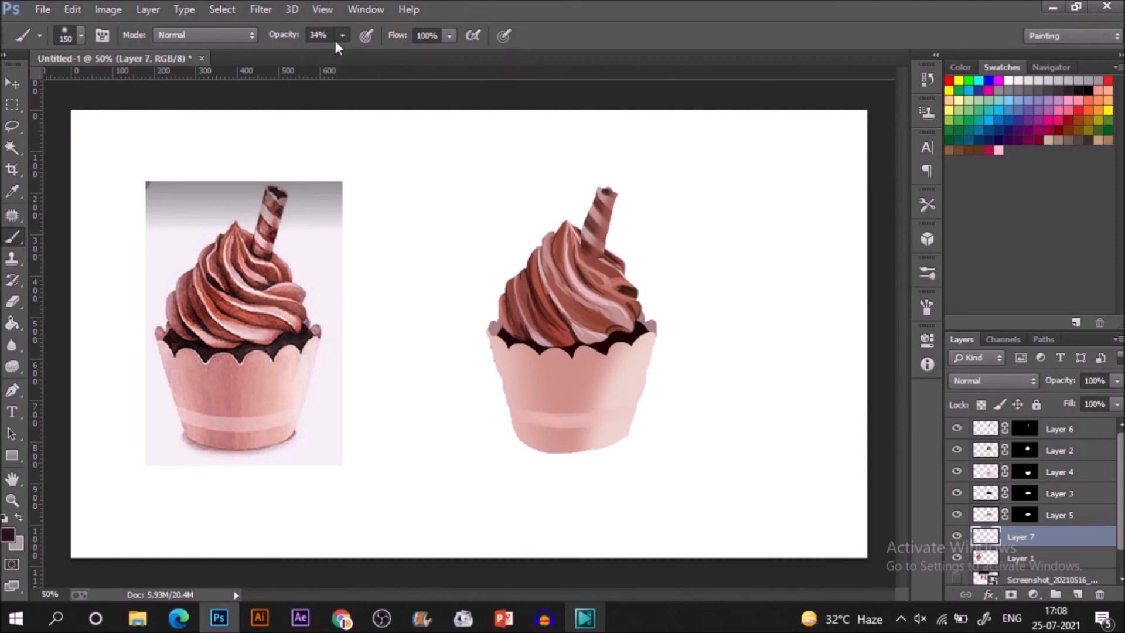
Set the brush opacity to 8% and paint a soft shadow around the base and lower sides of the cupcake wrapper on Layer 7.
click(341, 36)
click(319, 54)
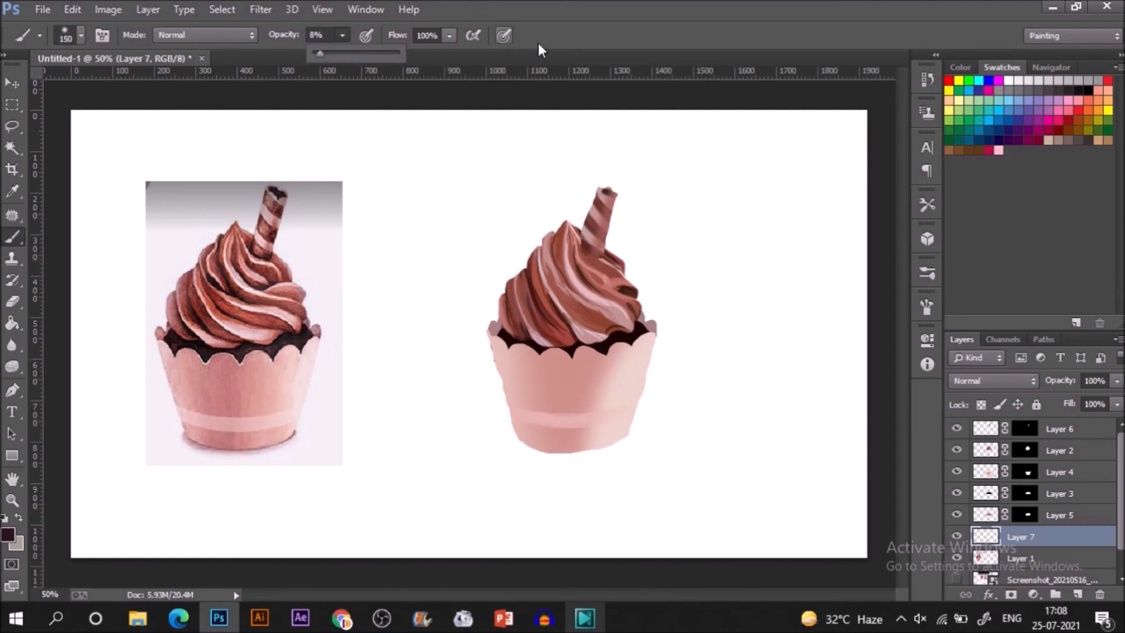
click(602, 149)
mouse_move(515, 434)
mouse_down()
mouse_move(568, 450)
mouse_move(629, 433)
mouse_move(531, 438)
mouse_move(634, 431)
mouse_move(510, 434)
mouse_move(636, 418)
mouse_move(546, 456)
mouse_move(527, 444)
mouse_move(576, 443)
mouse_move(527, 441)
mouse_move(588, 451)
mouse_move(626, 441)
mouse_move(581, 451)
mouse_move(519, 442)
mouse_move(602, 449)
mouse_move(635, 434)
mouse_up()
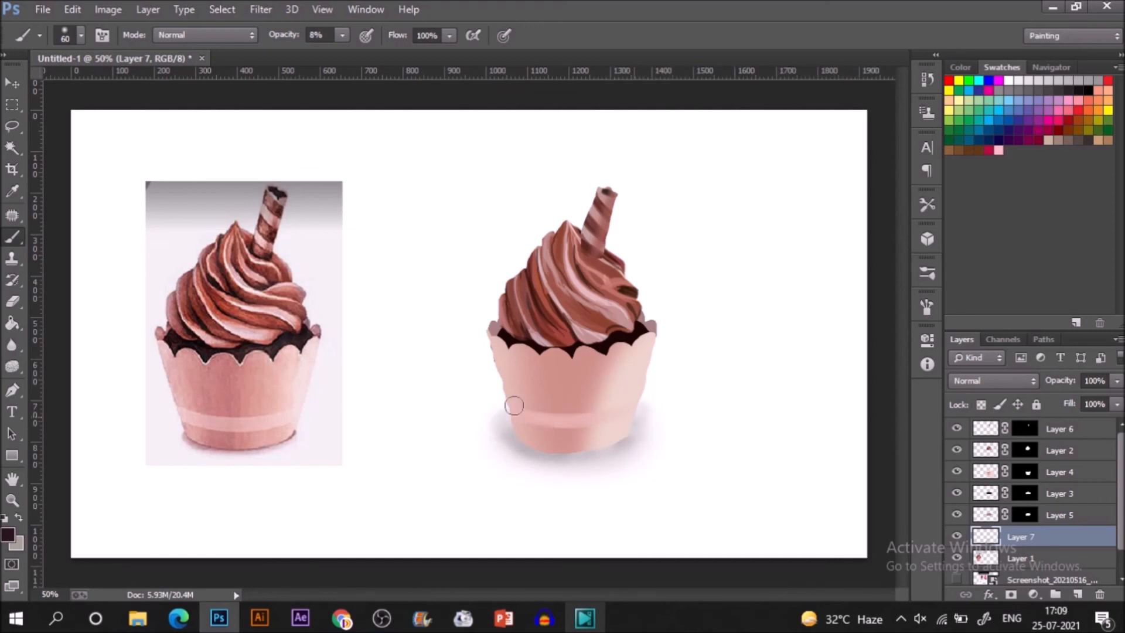
drag(513, 412, 496, 397)
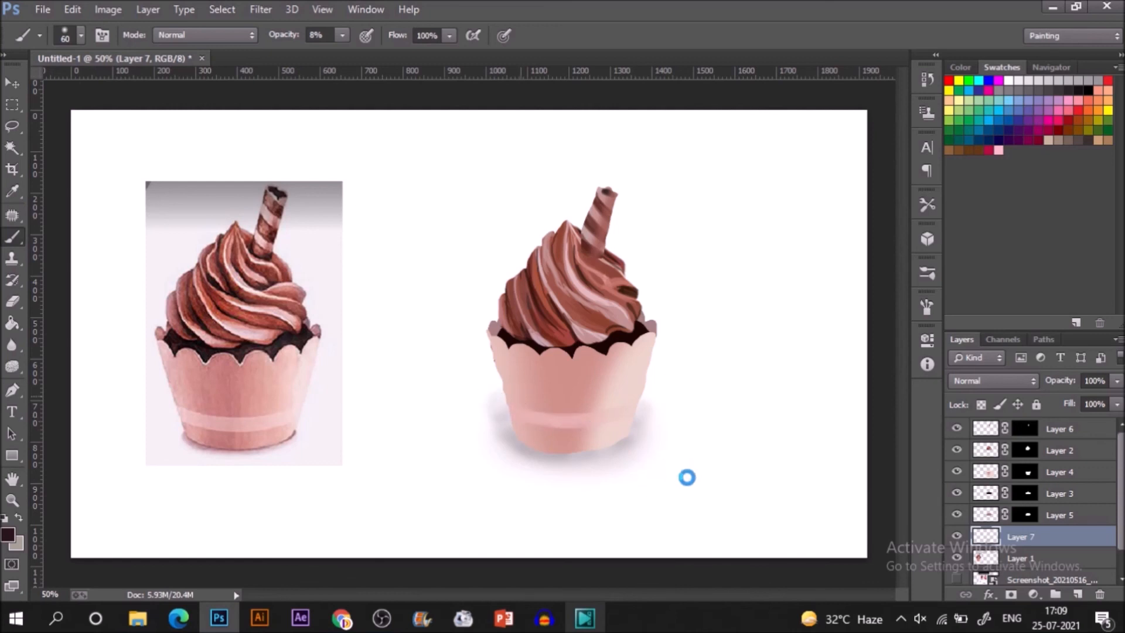